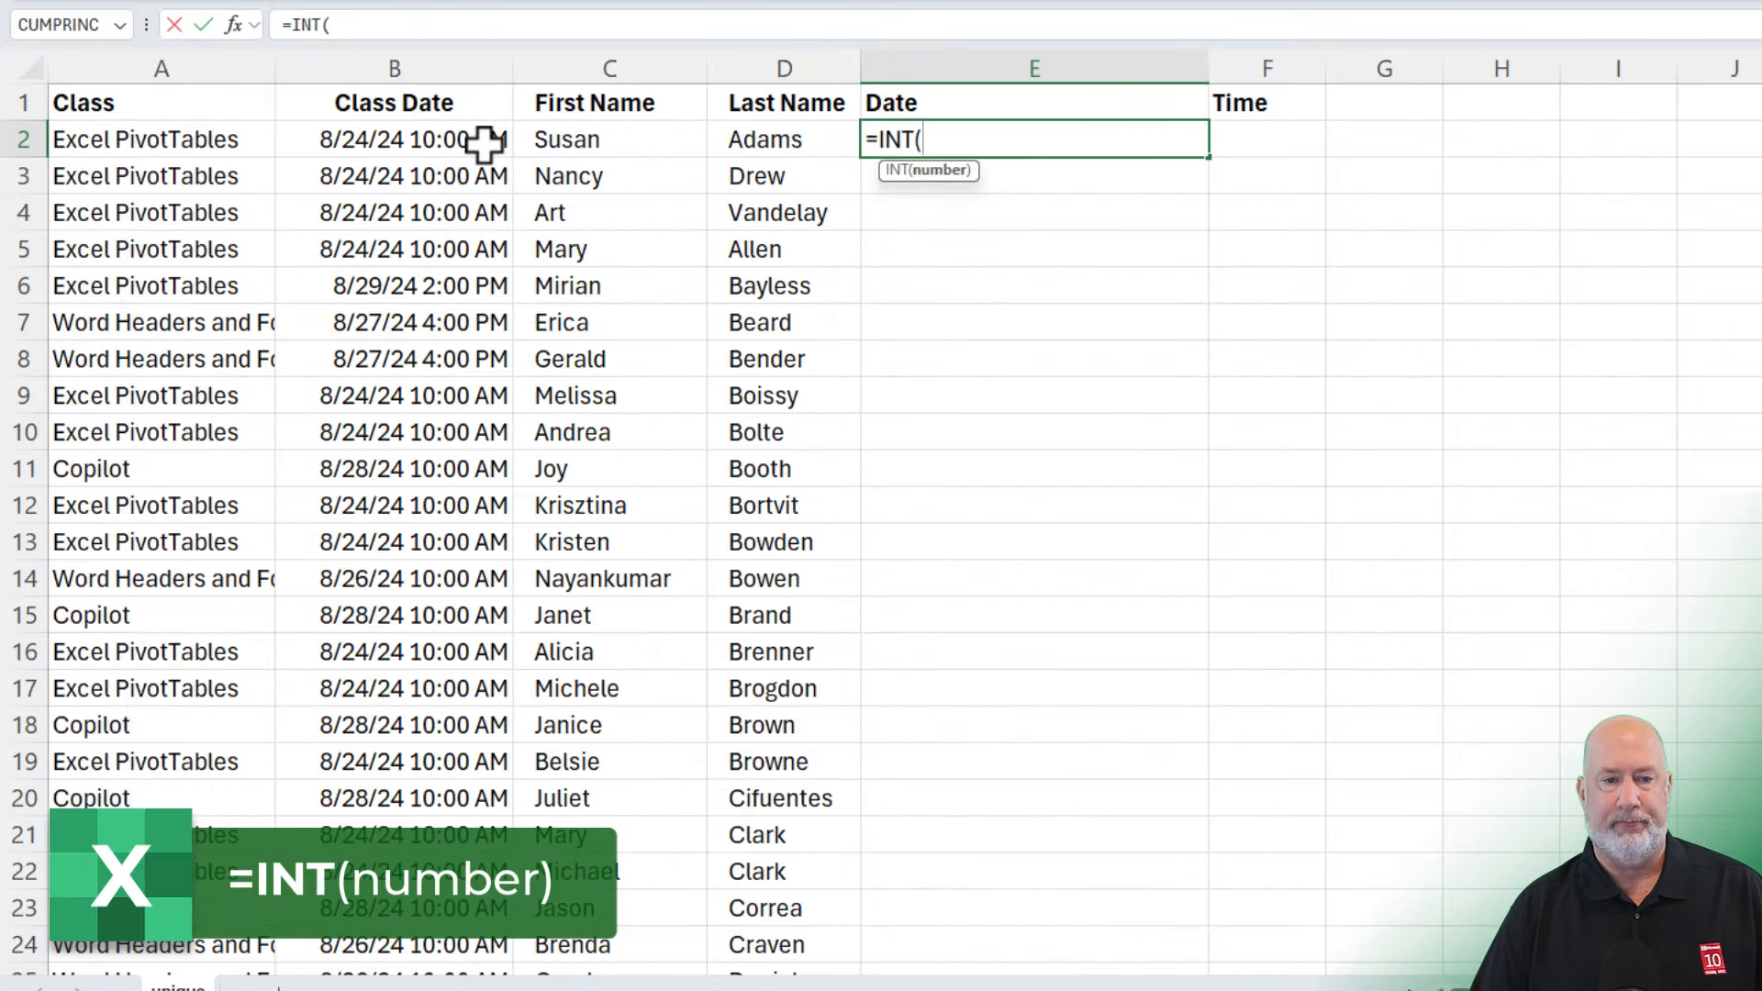
- Fill the Date column with =INT([@[Class Date]]) and format its cells as Short Date
left_click(484, 142)
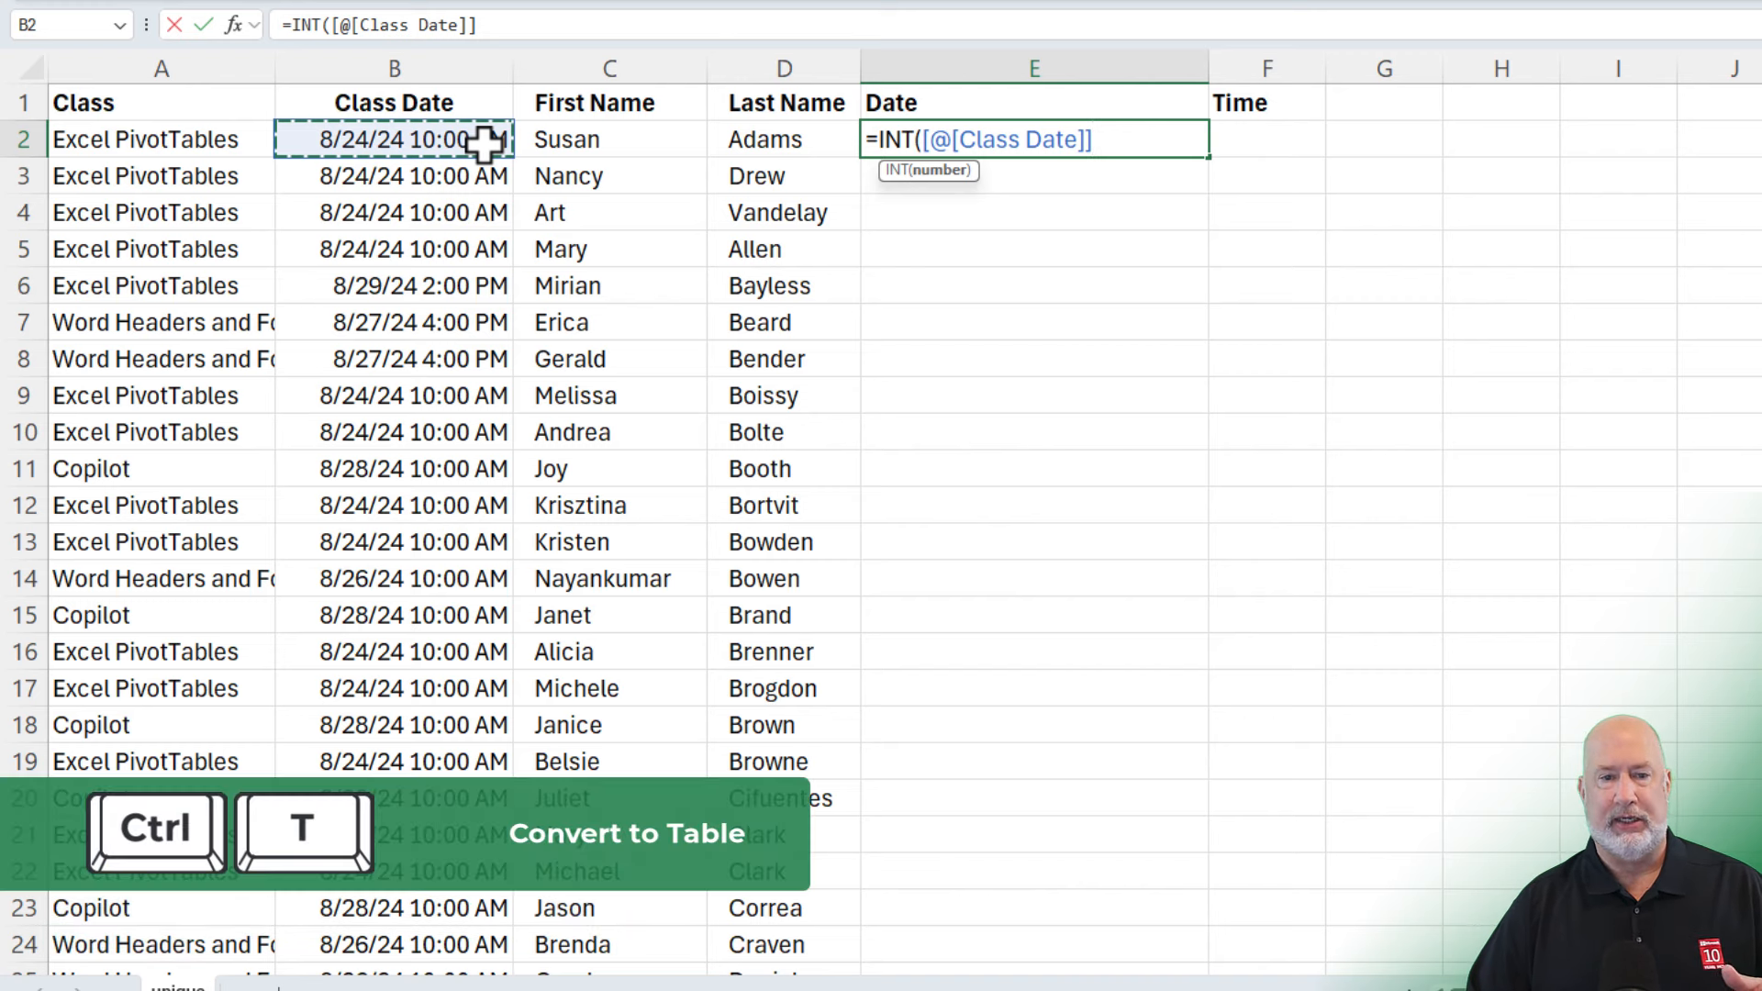
key("Return")
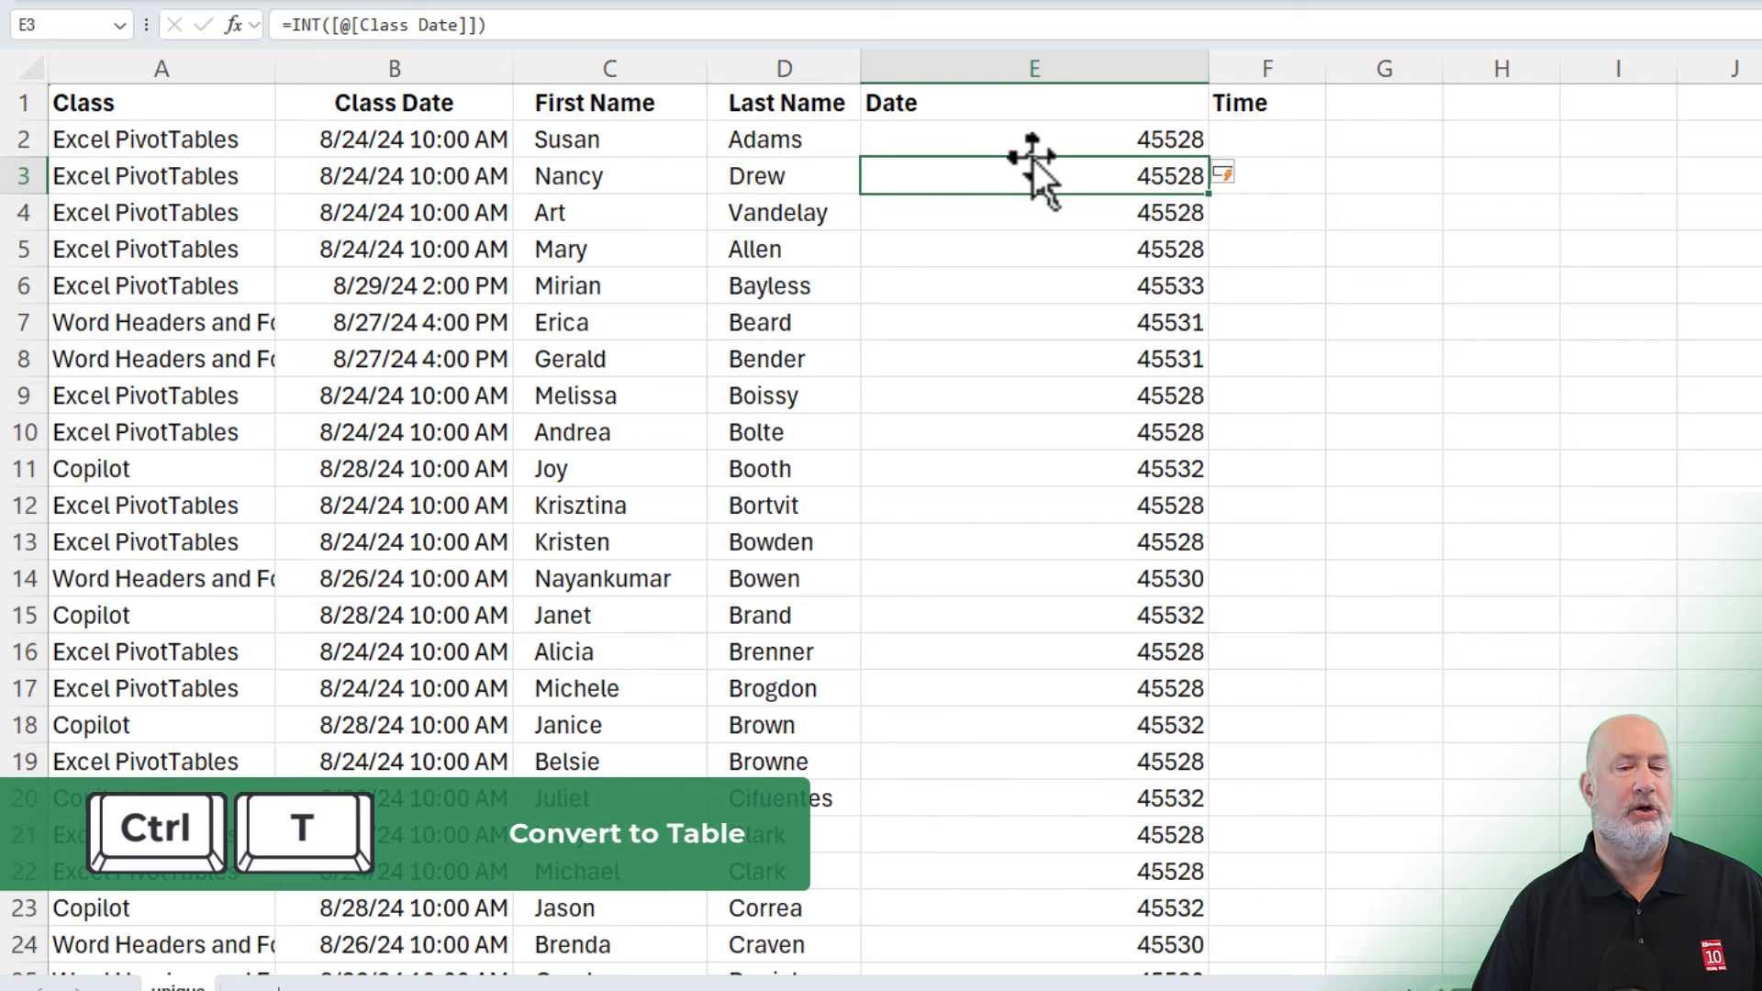
left_click(1035, 81)
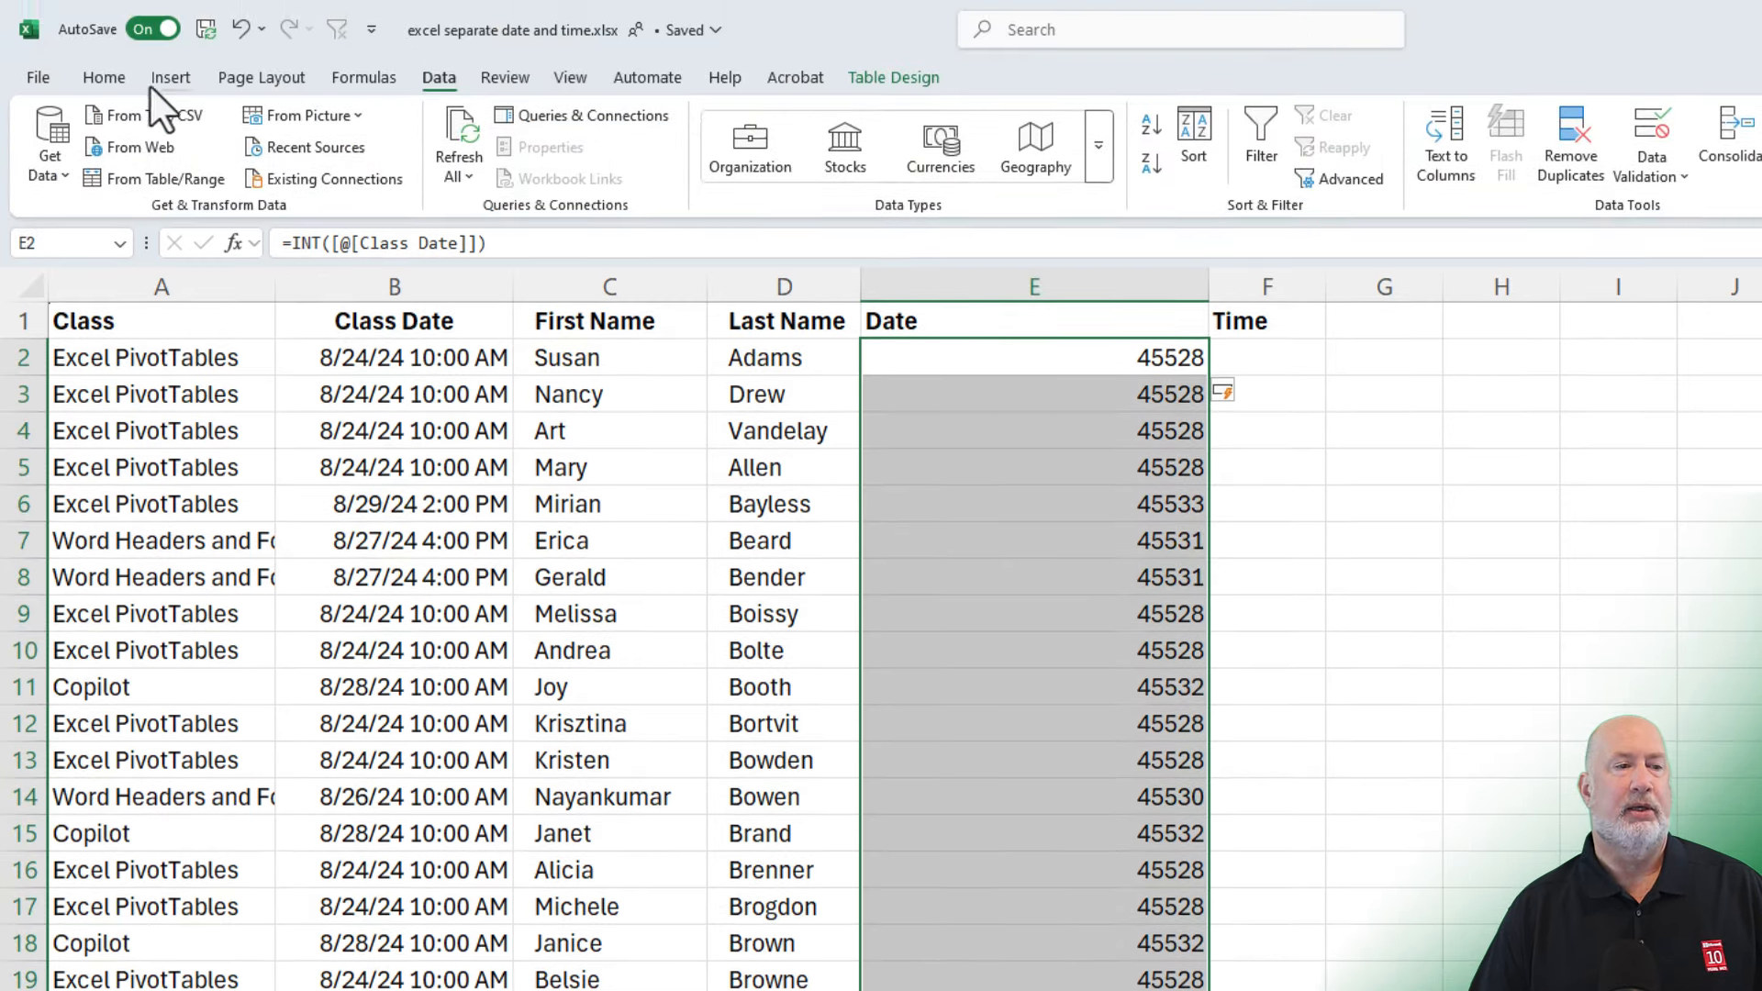
left_click(125, 0)
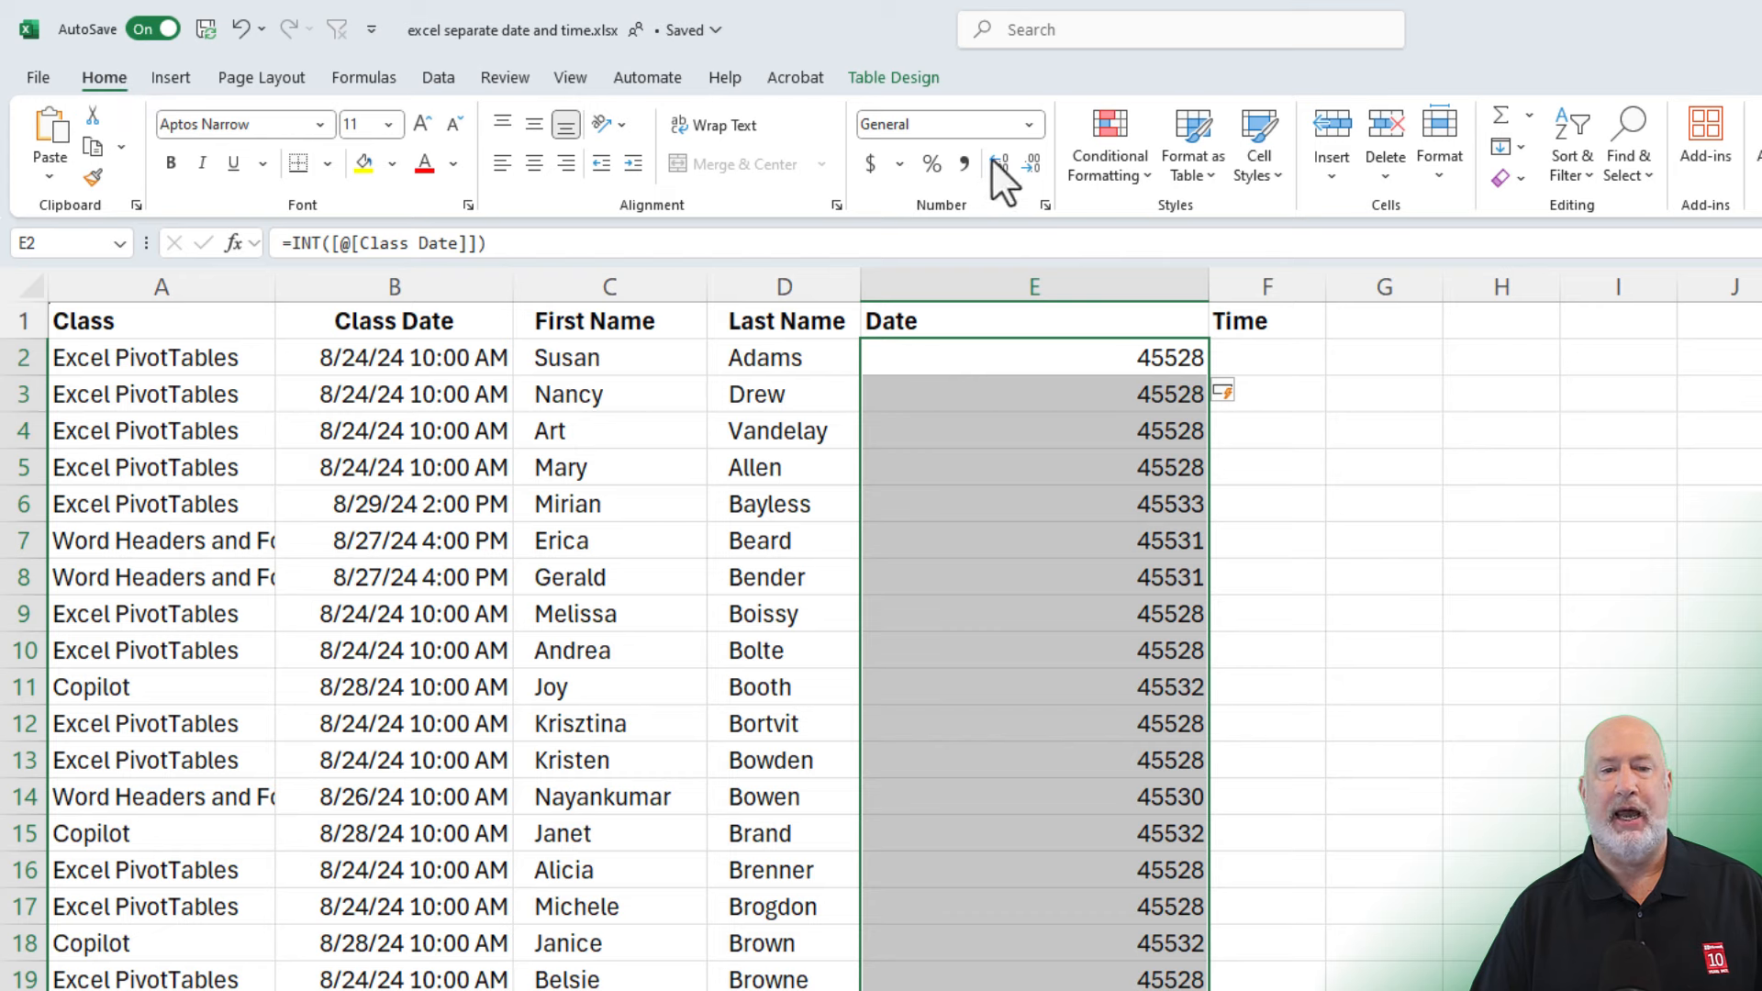
left_click(1029, 124)
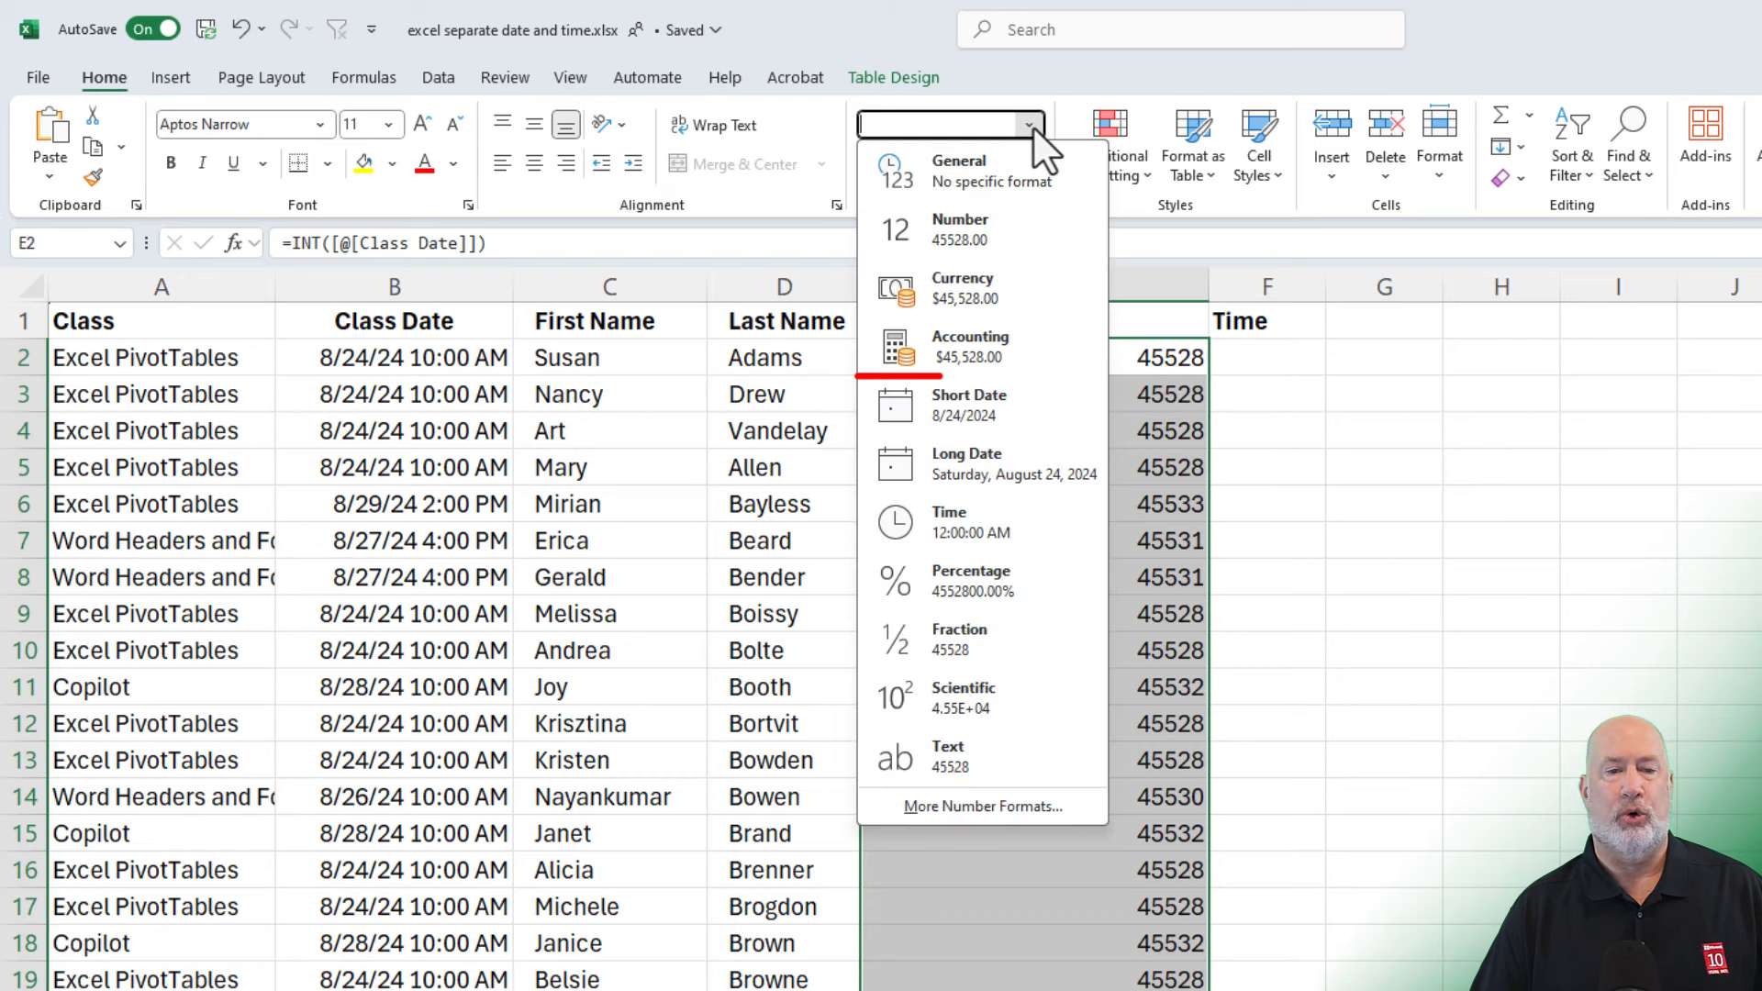
left_click(991, 410)
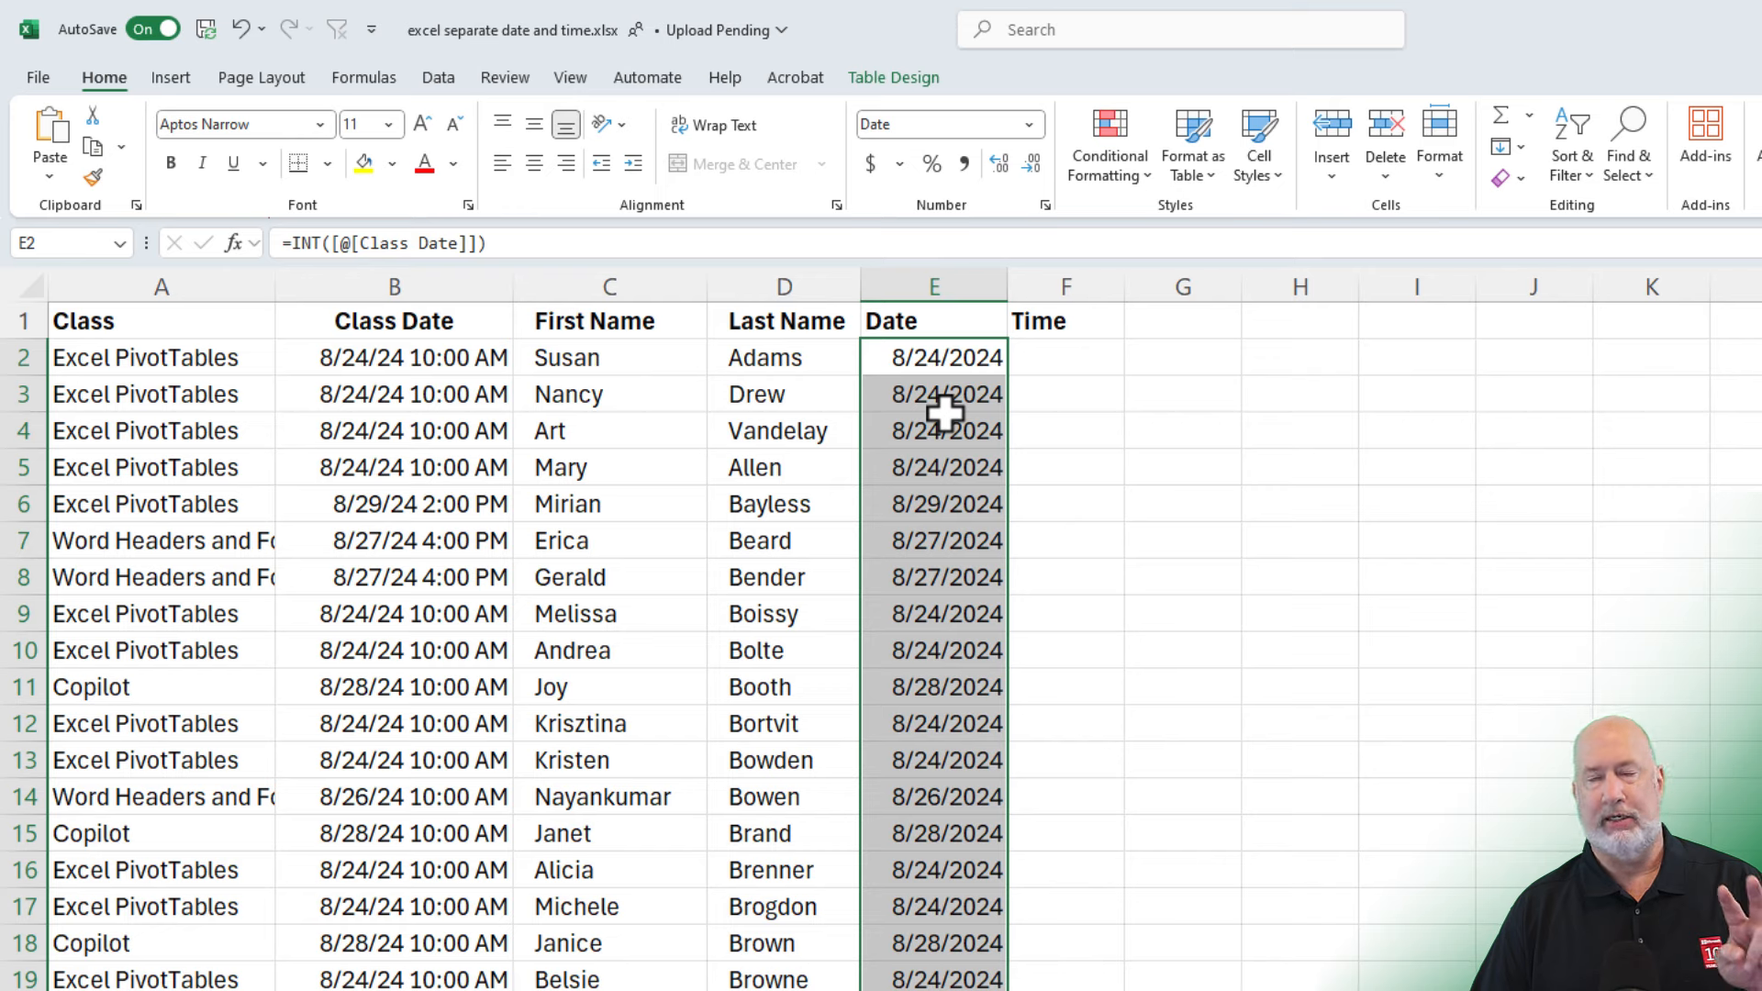
left_click(952, 363)
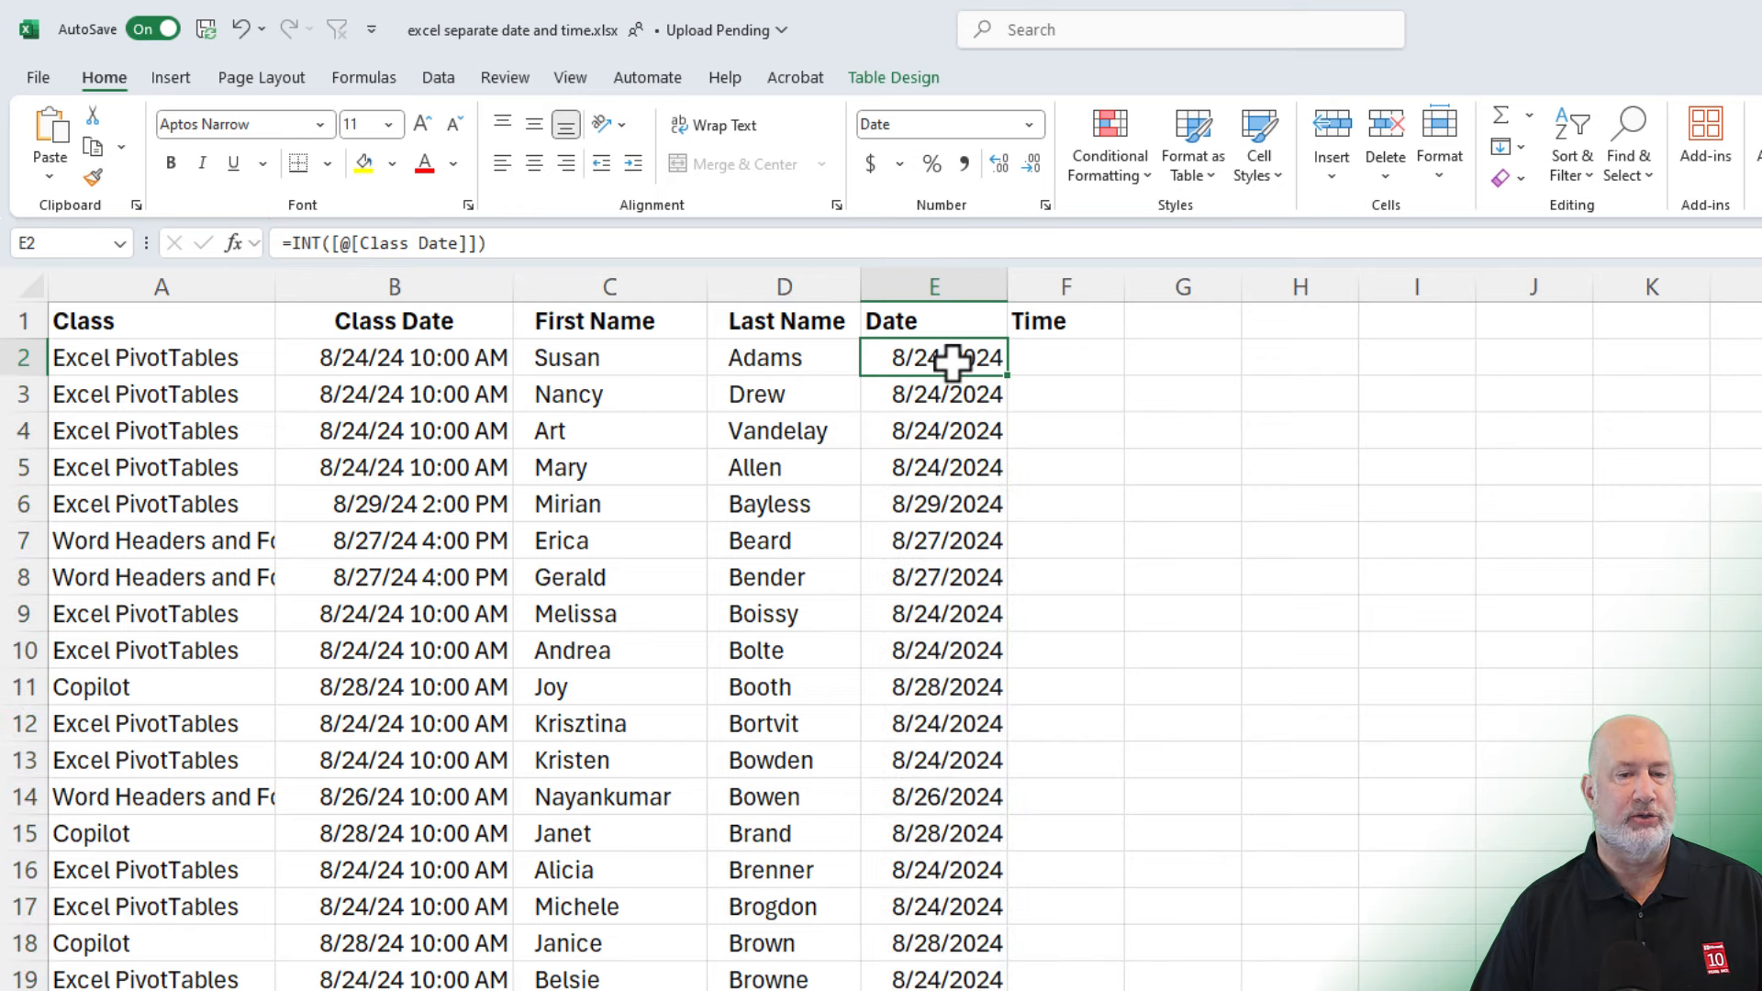
- Widen the Time column and fill it with the formula =[@[Class Date]]-INT([@[Class Date]])
left_click(1076, 368)
left_click_drag(1128, 286, 1219, 295)
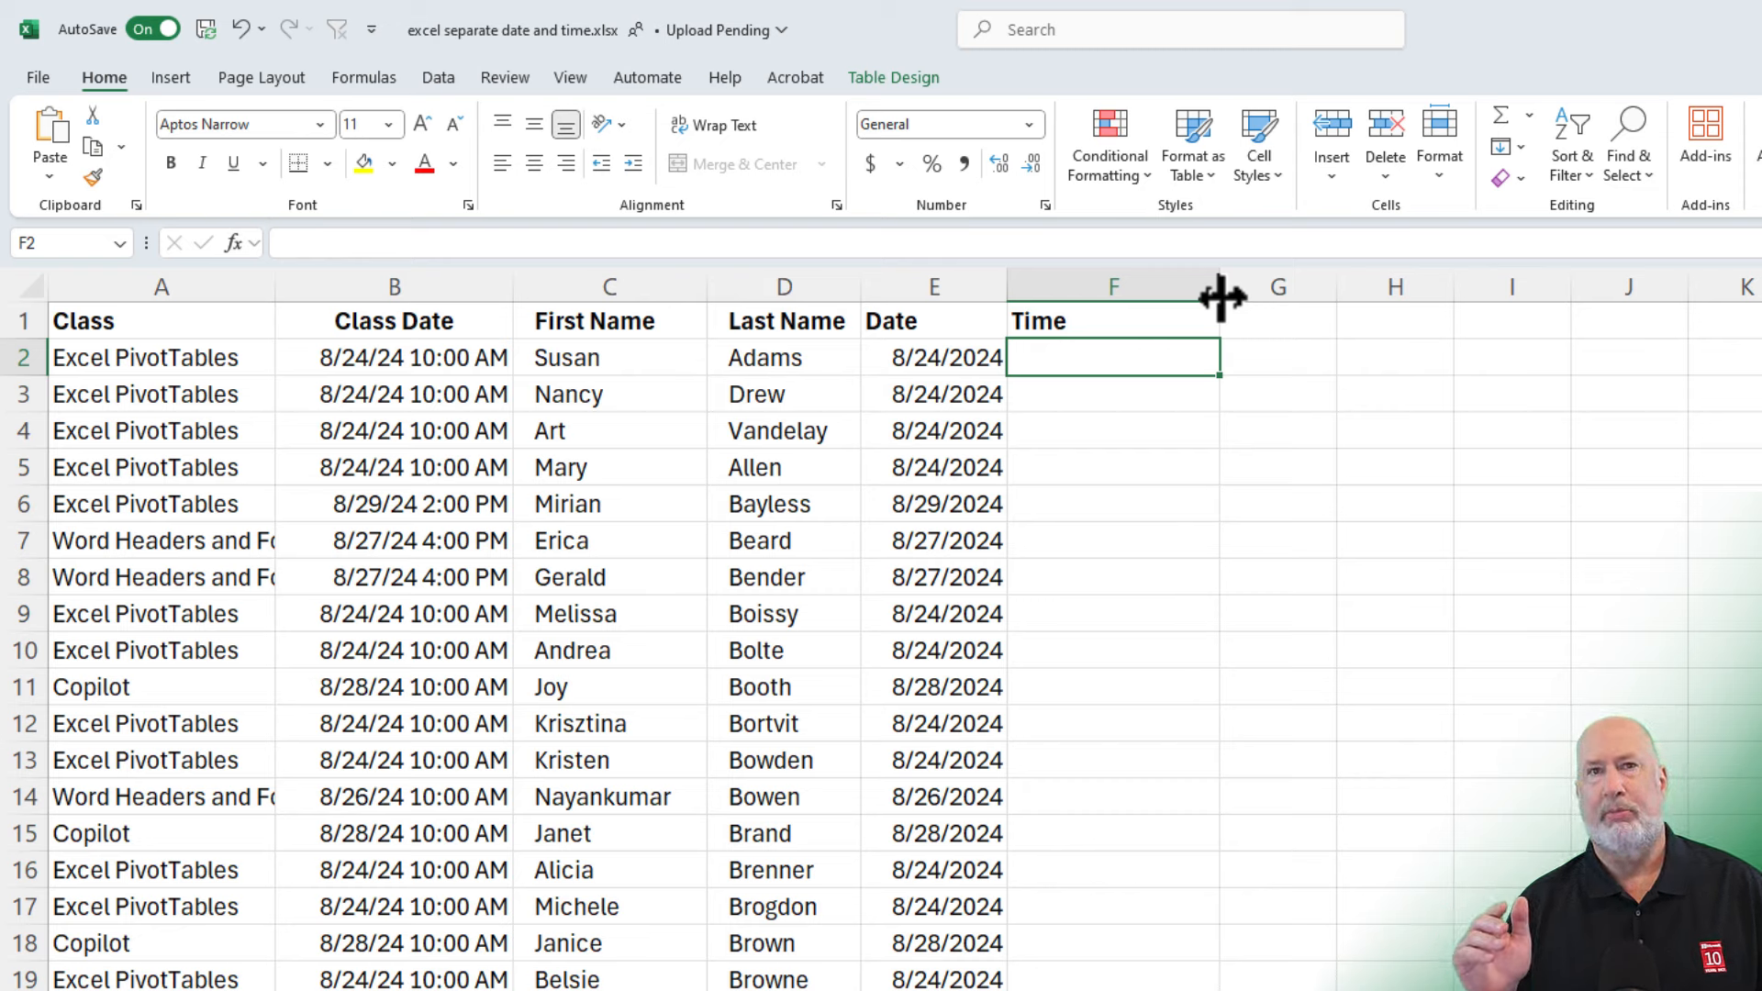
type("=")
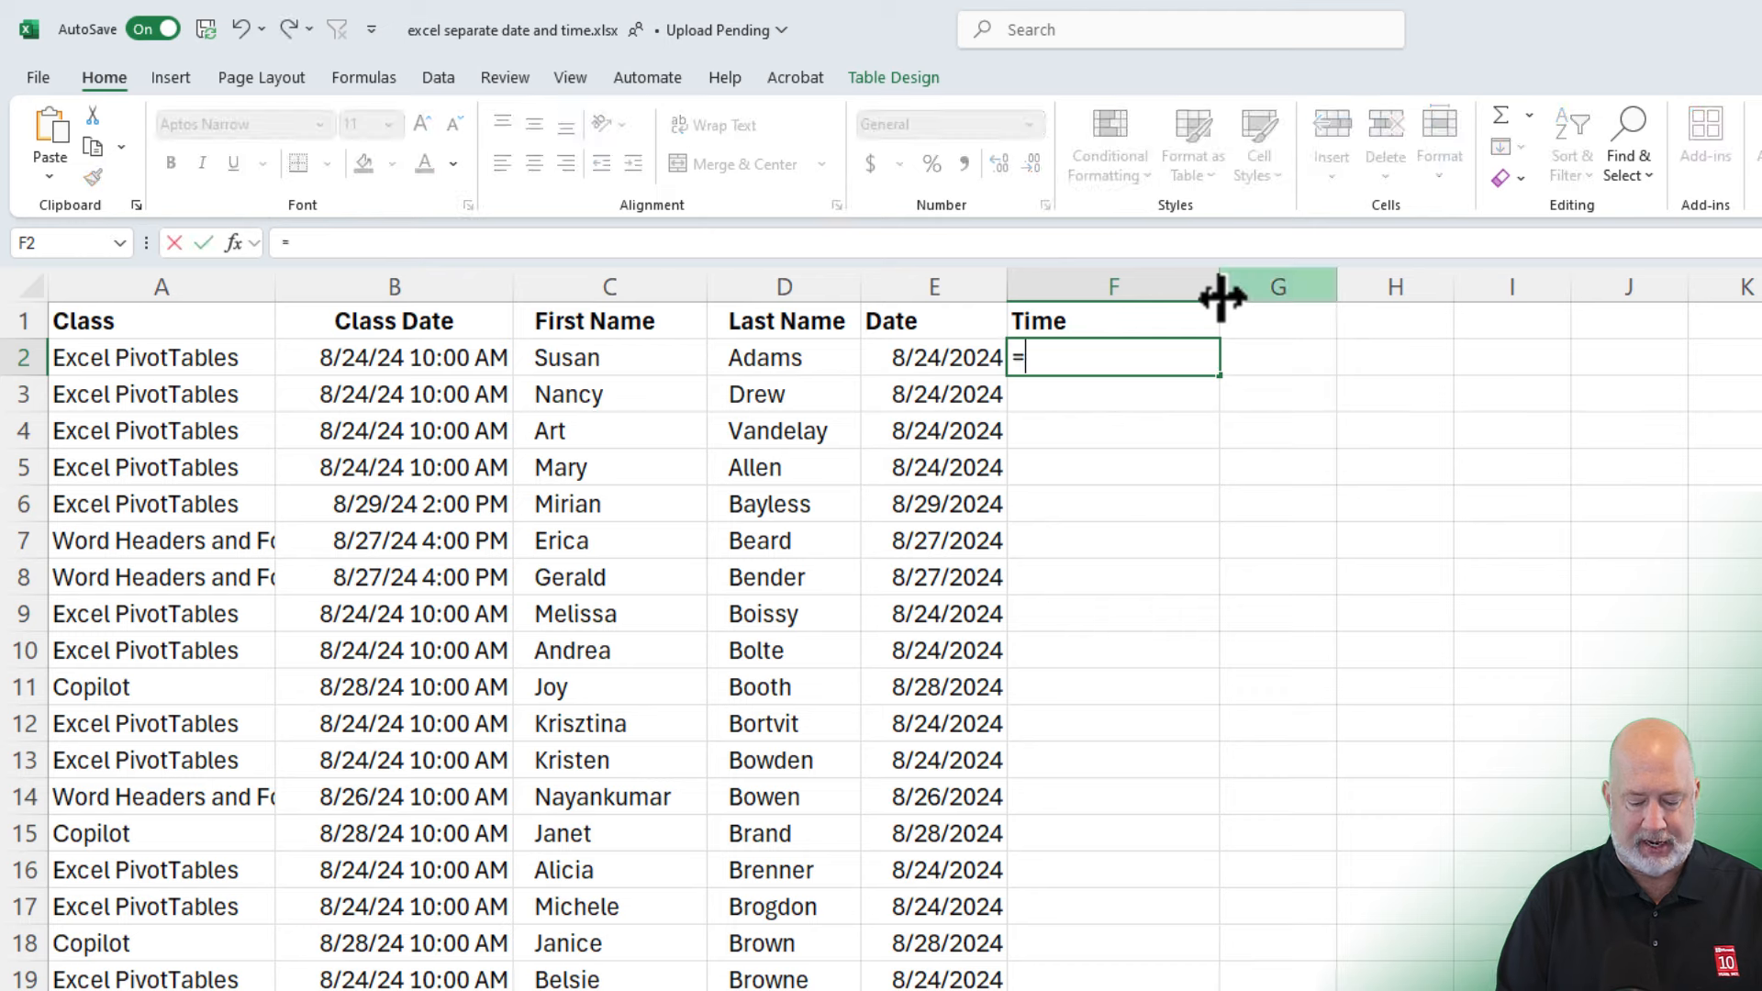
left_click(468, 364)
type("-")
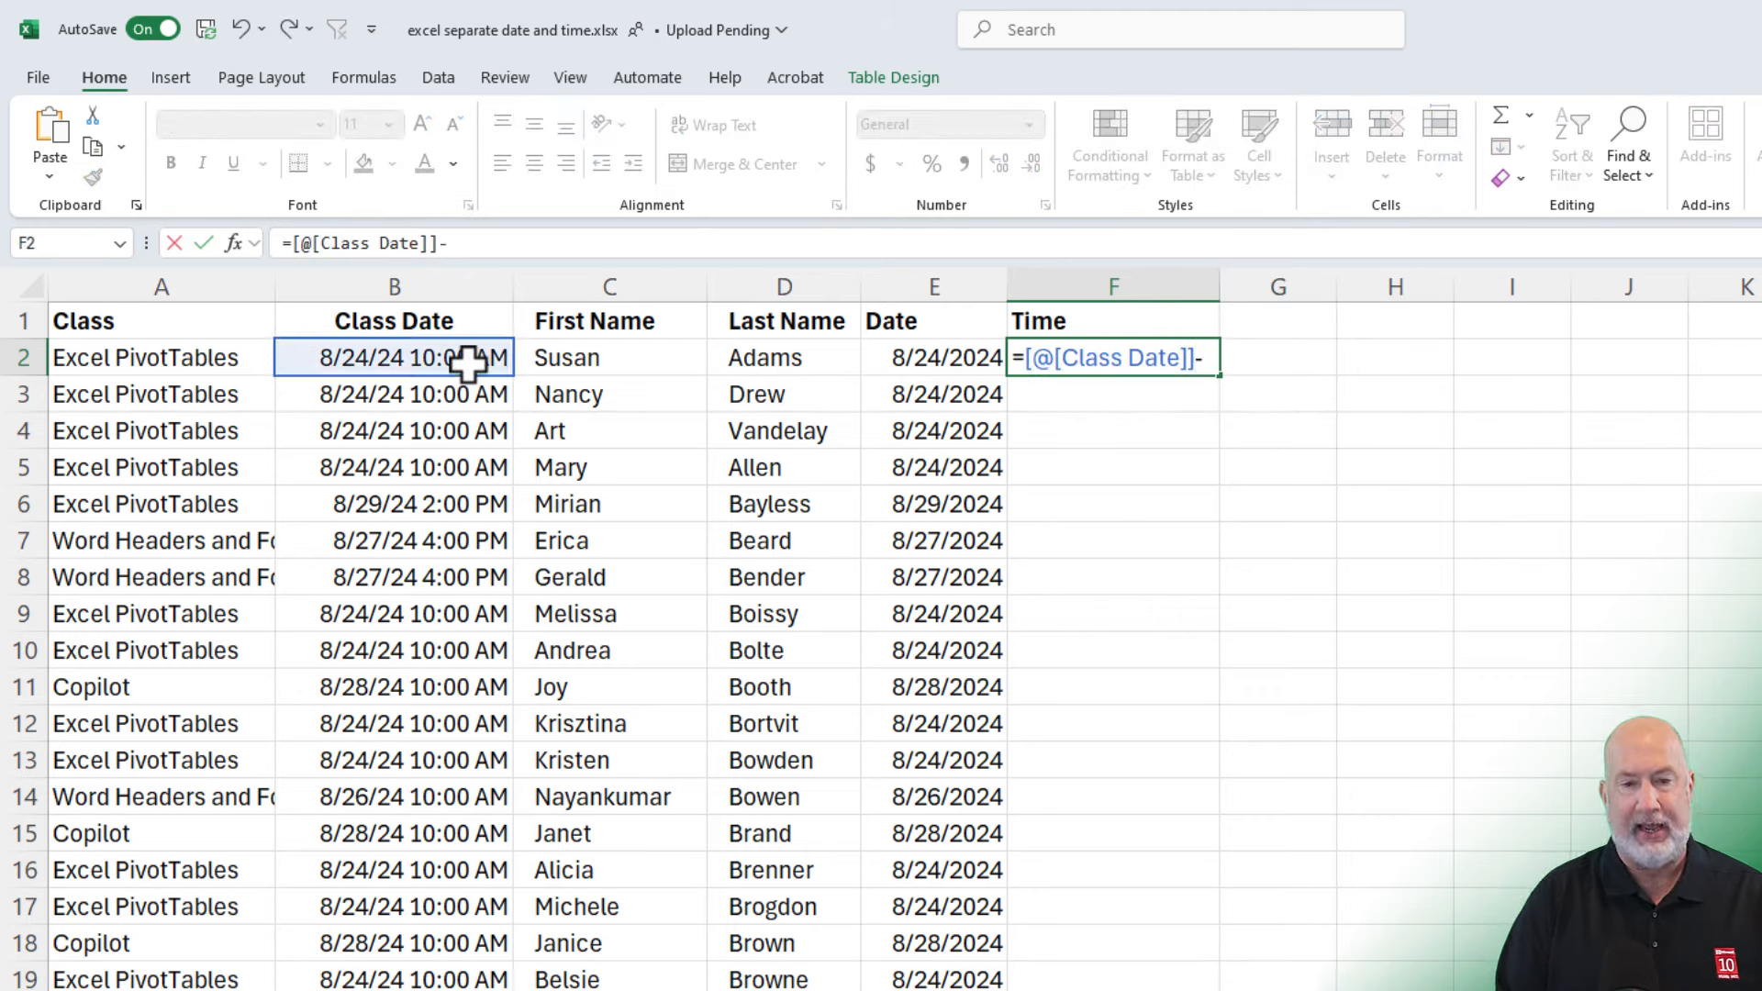
type("int")
key("Tab")
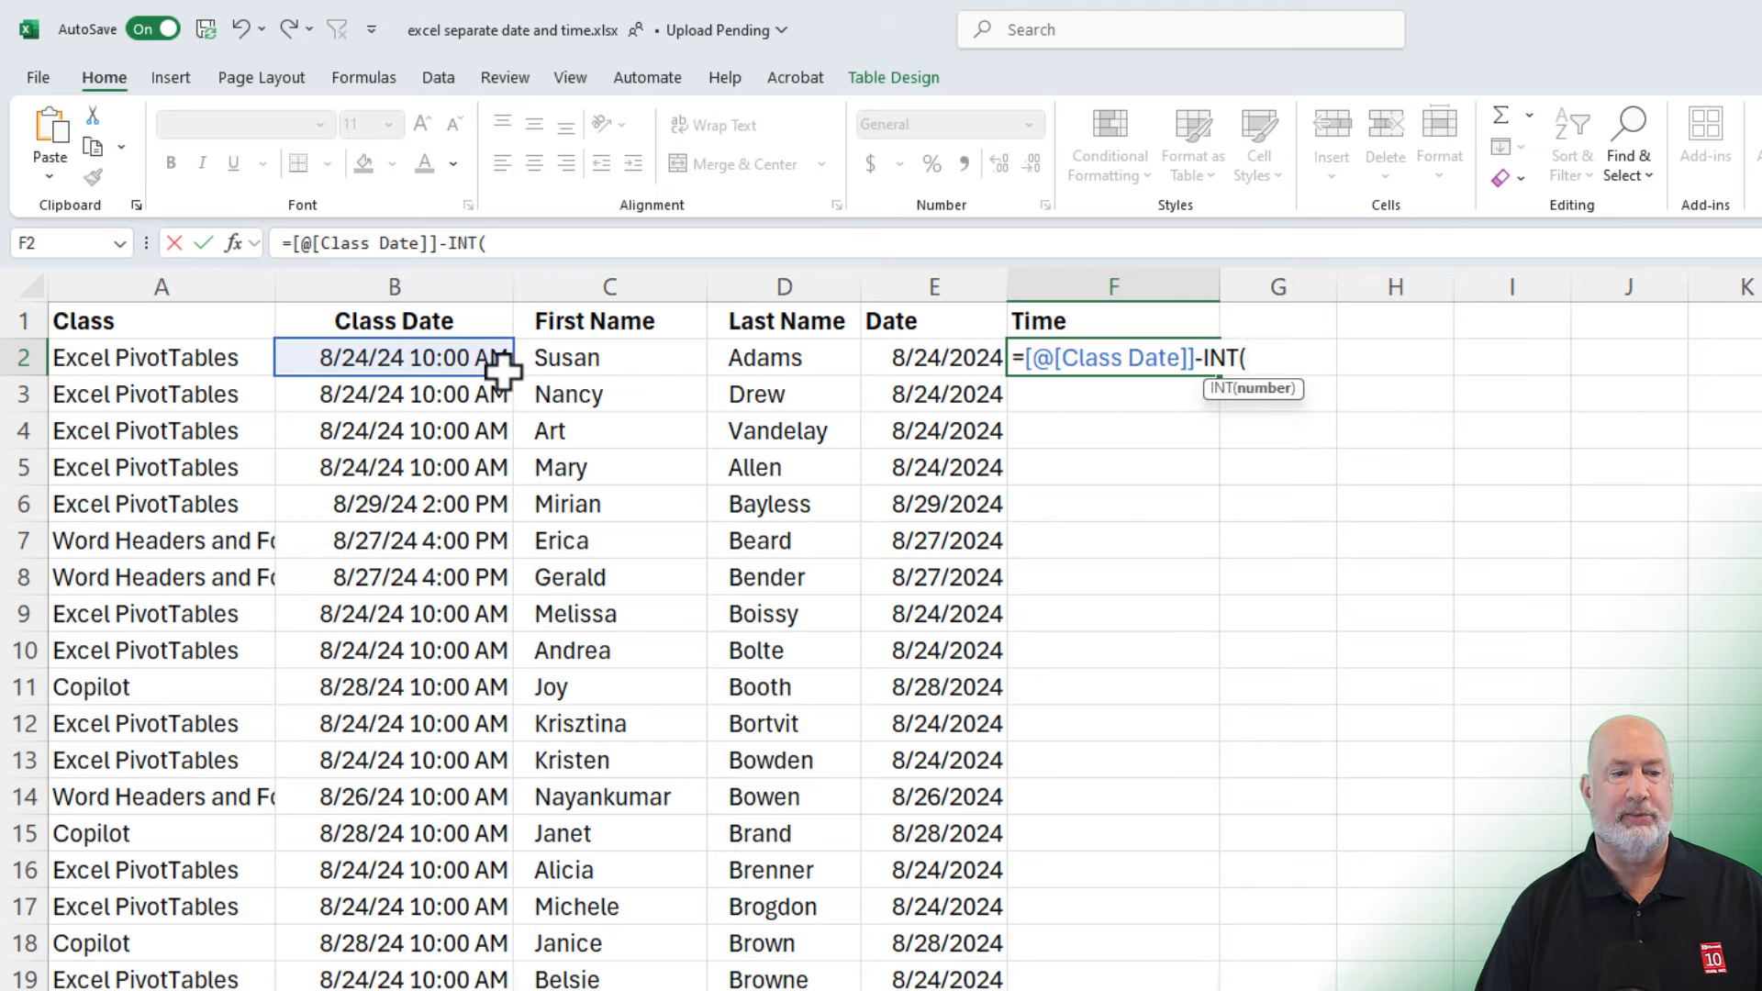
left_click(478, 359)
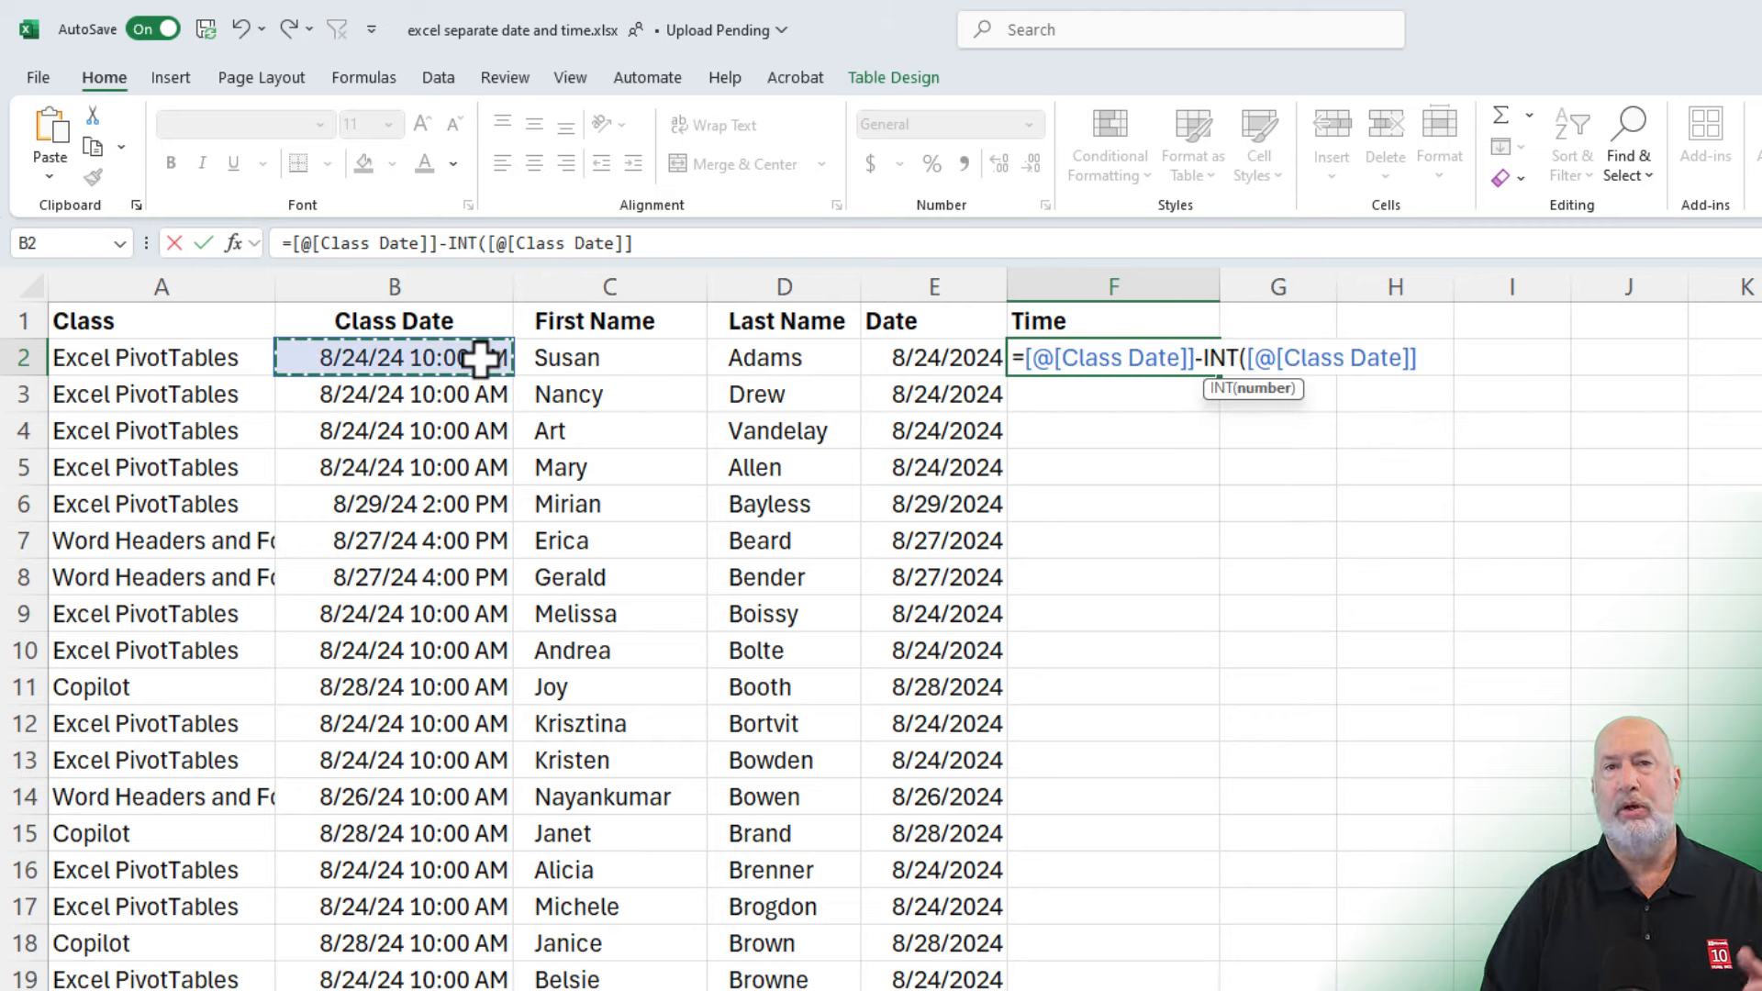
key("Return")
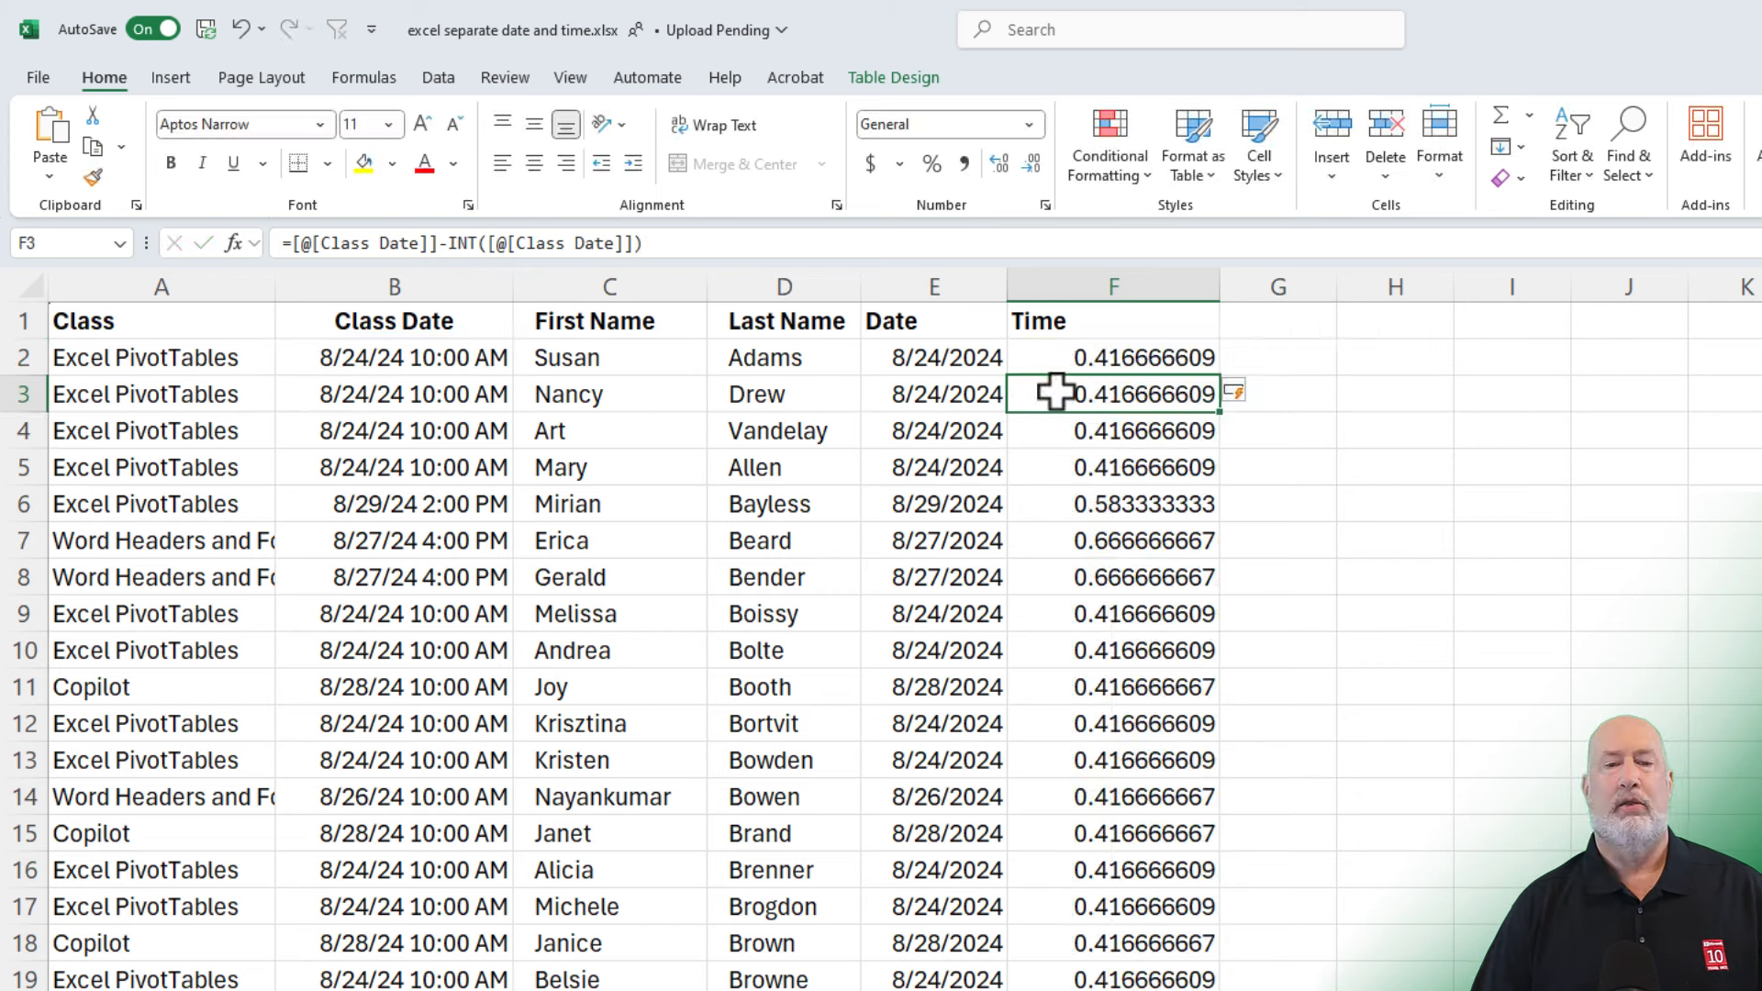
- Format all cells of the Time column with the Time number format
left_click(1081, 360)
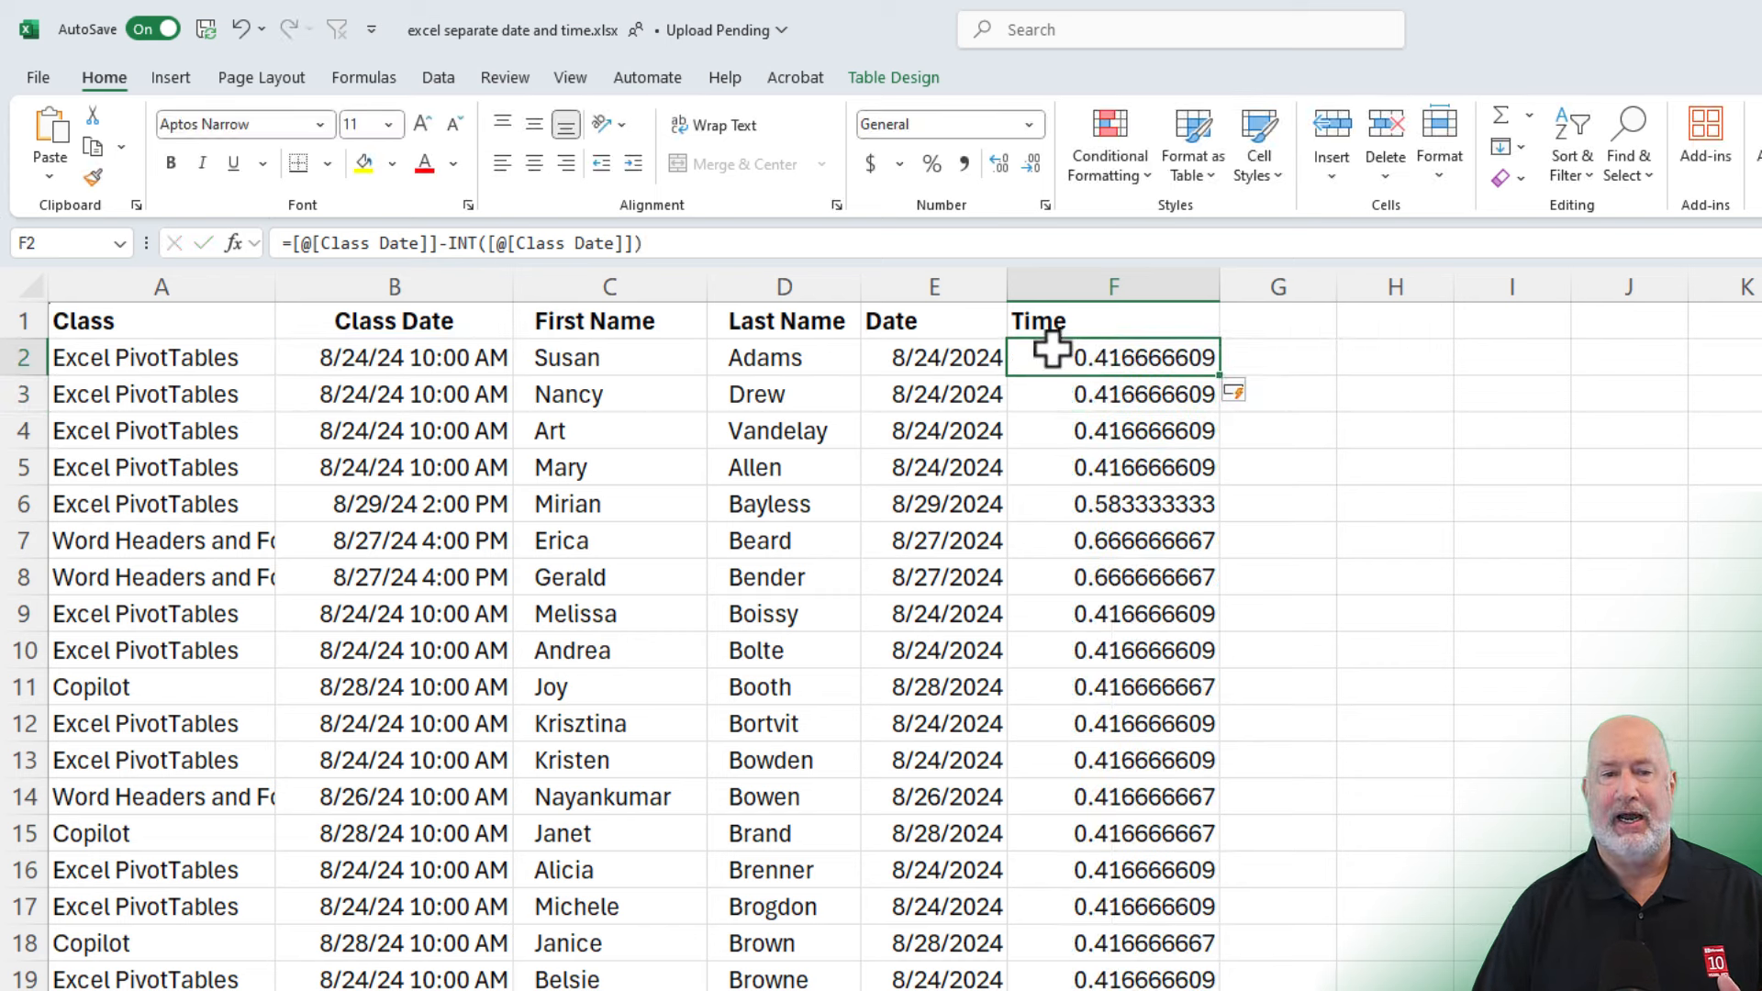
left_click(1081, 297)
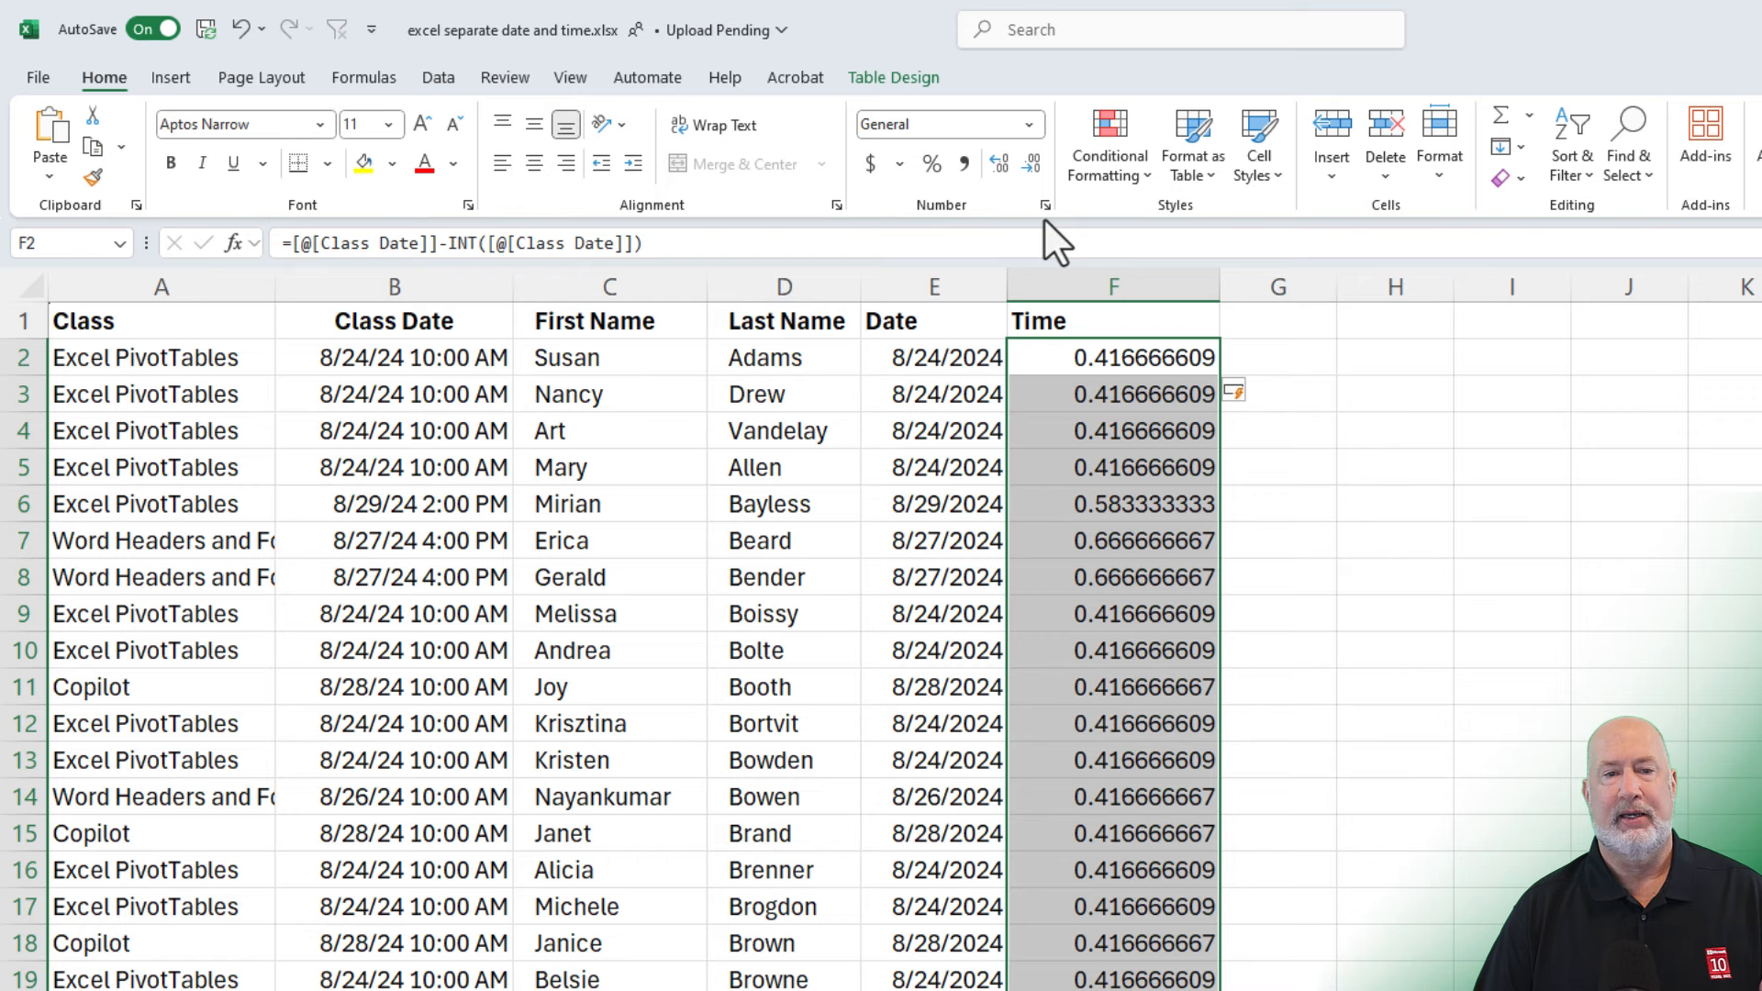
left_click(1029, 124)
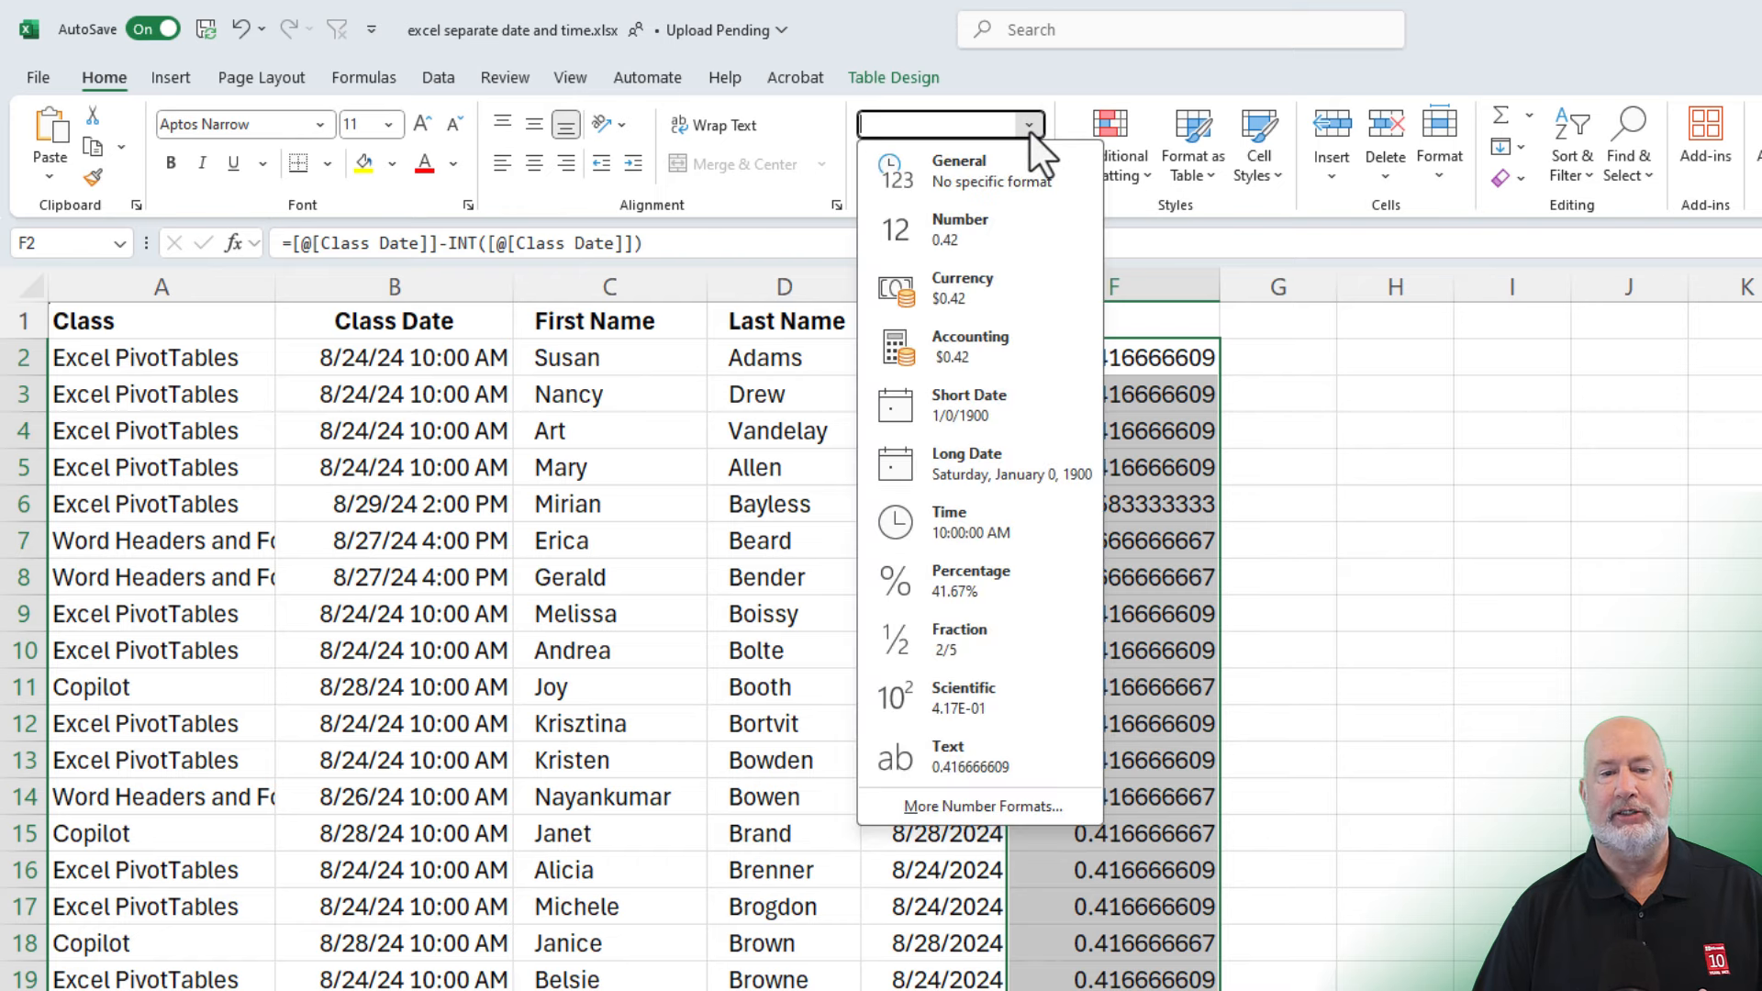
left_click(978, 534)
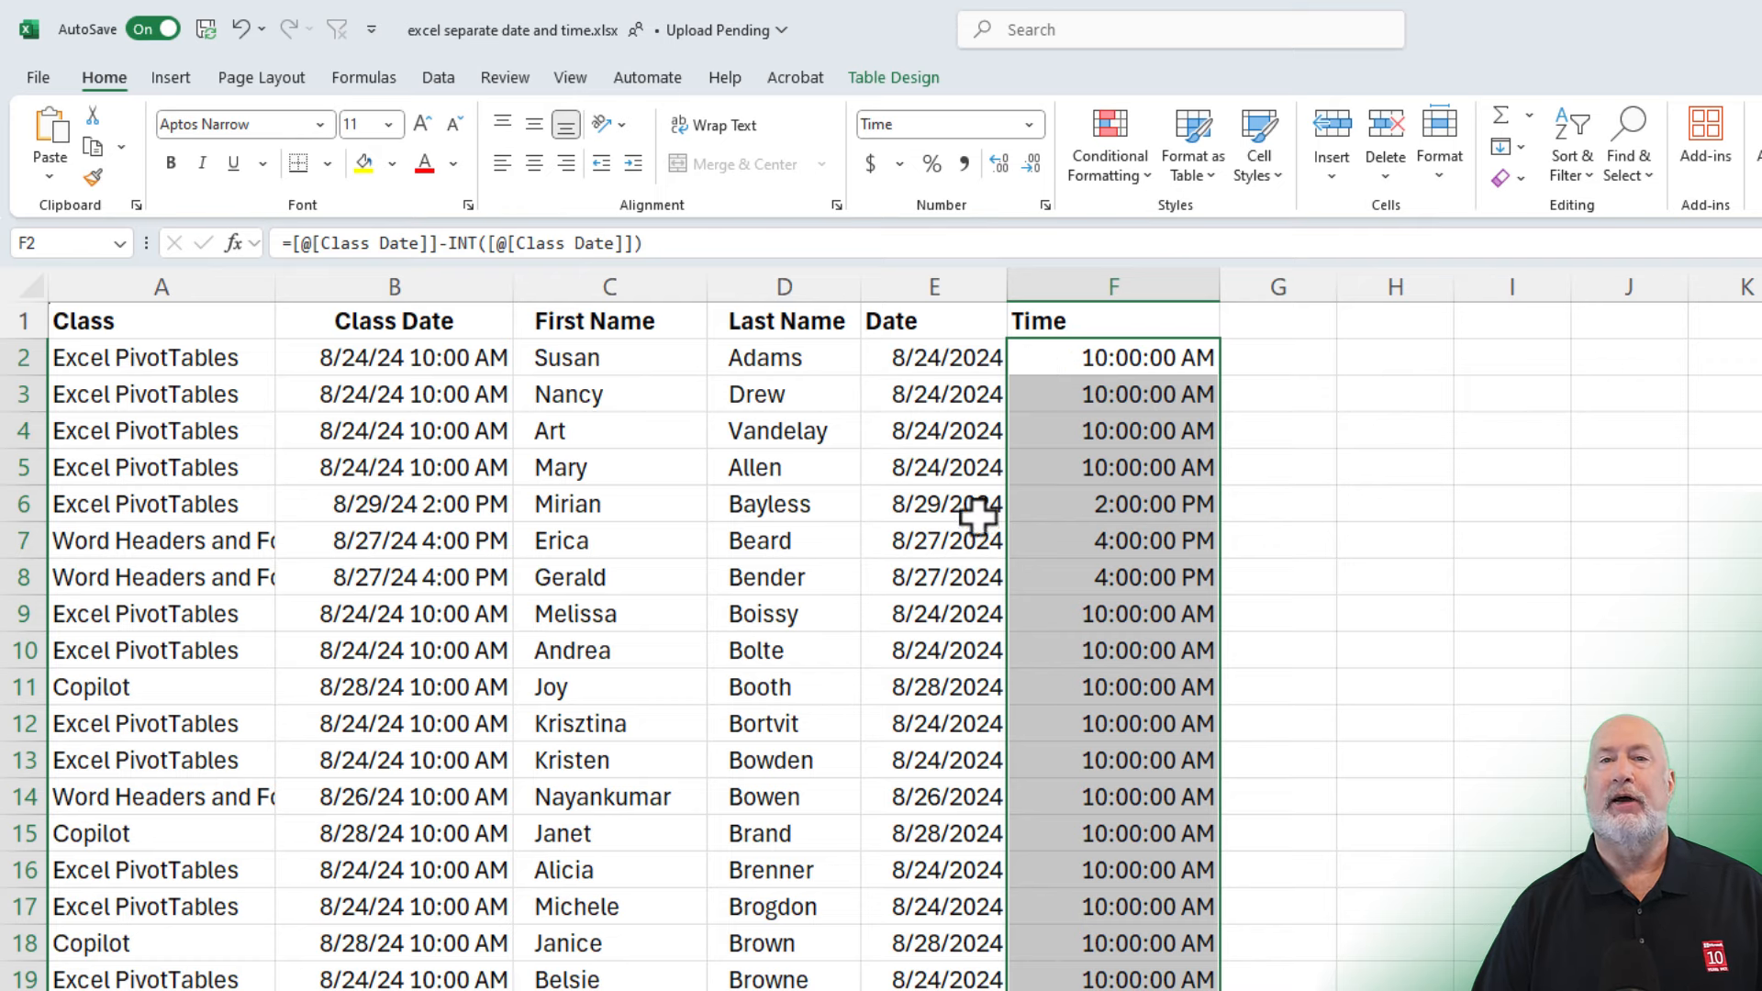
left_click(1046, 396)
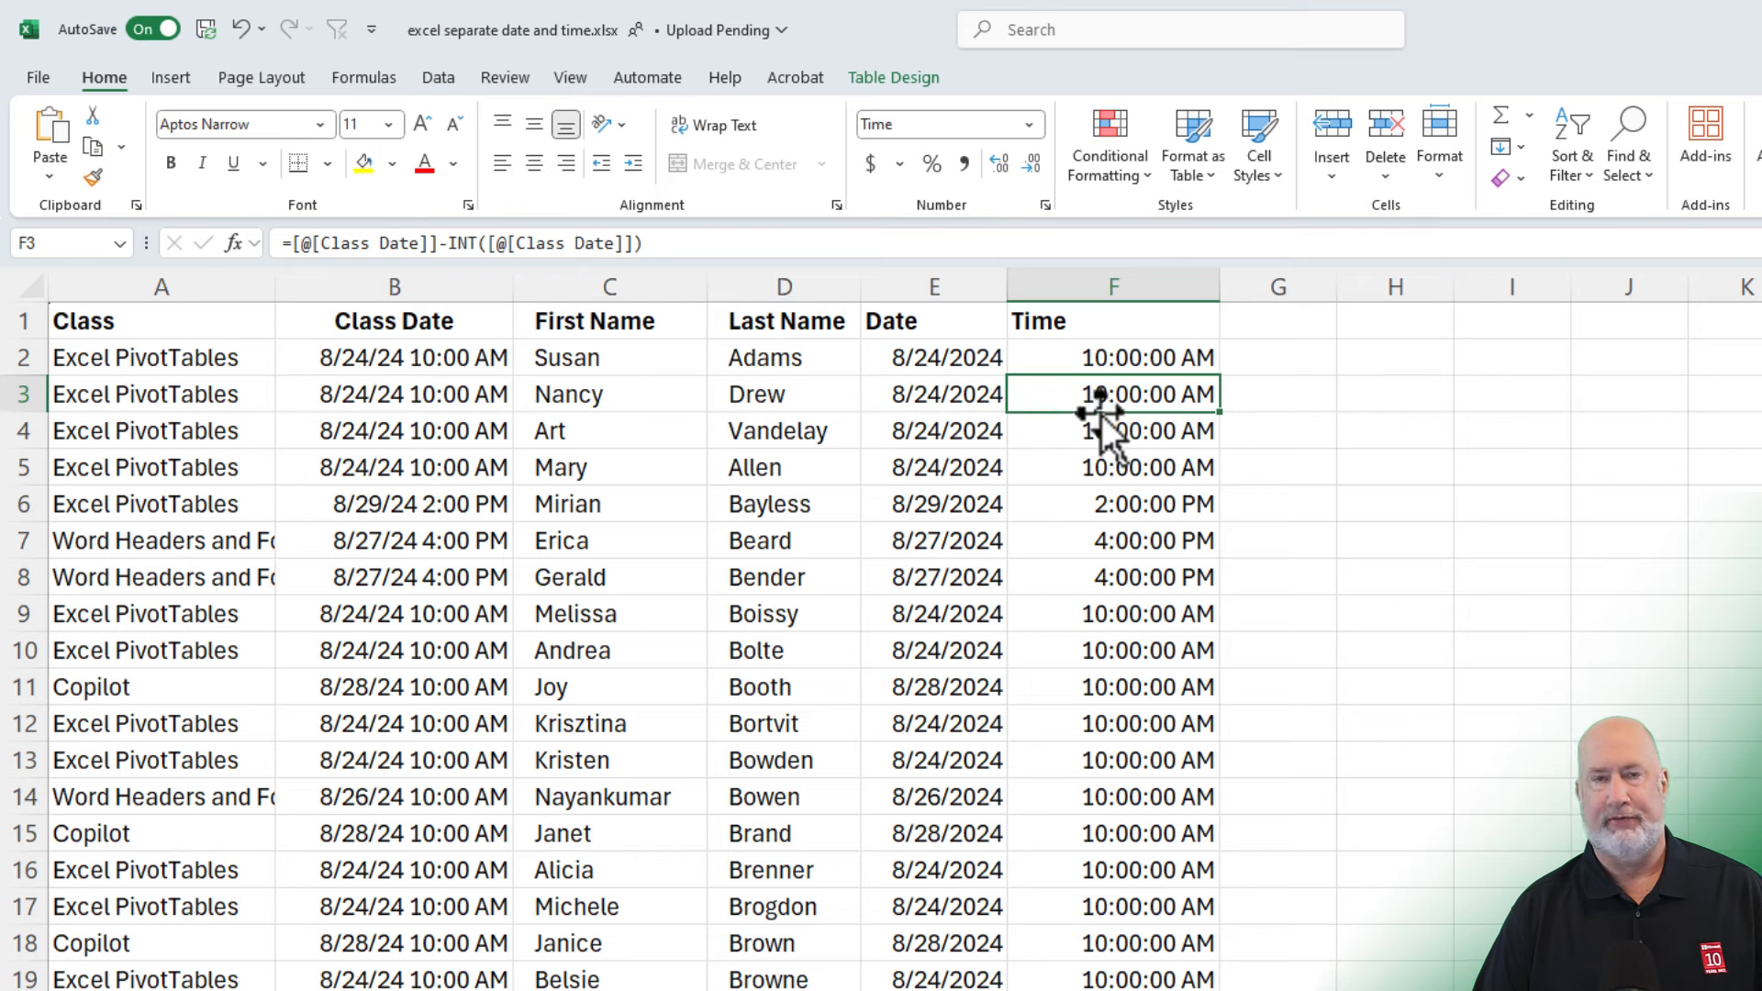
scroll(1067, 504, "down", 1)
scroll(1067, 504, "up", 1)
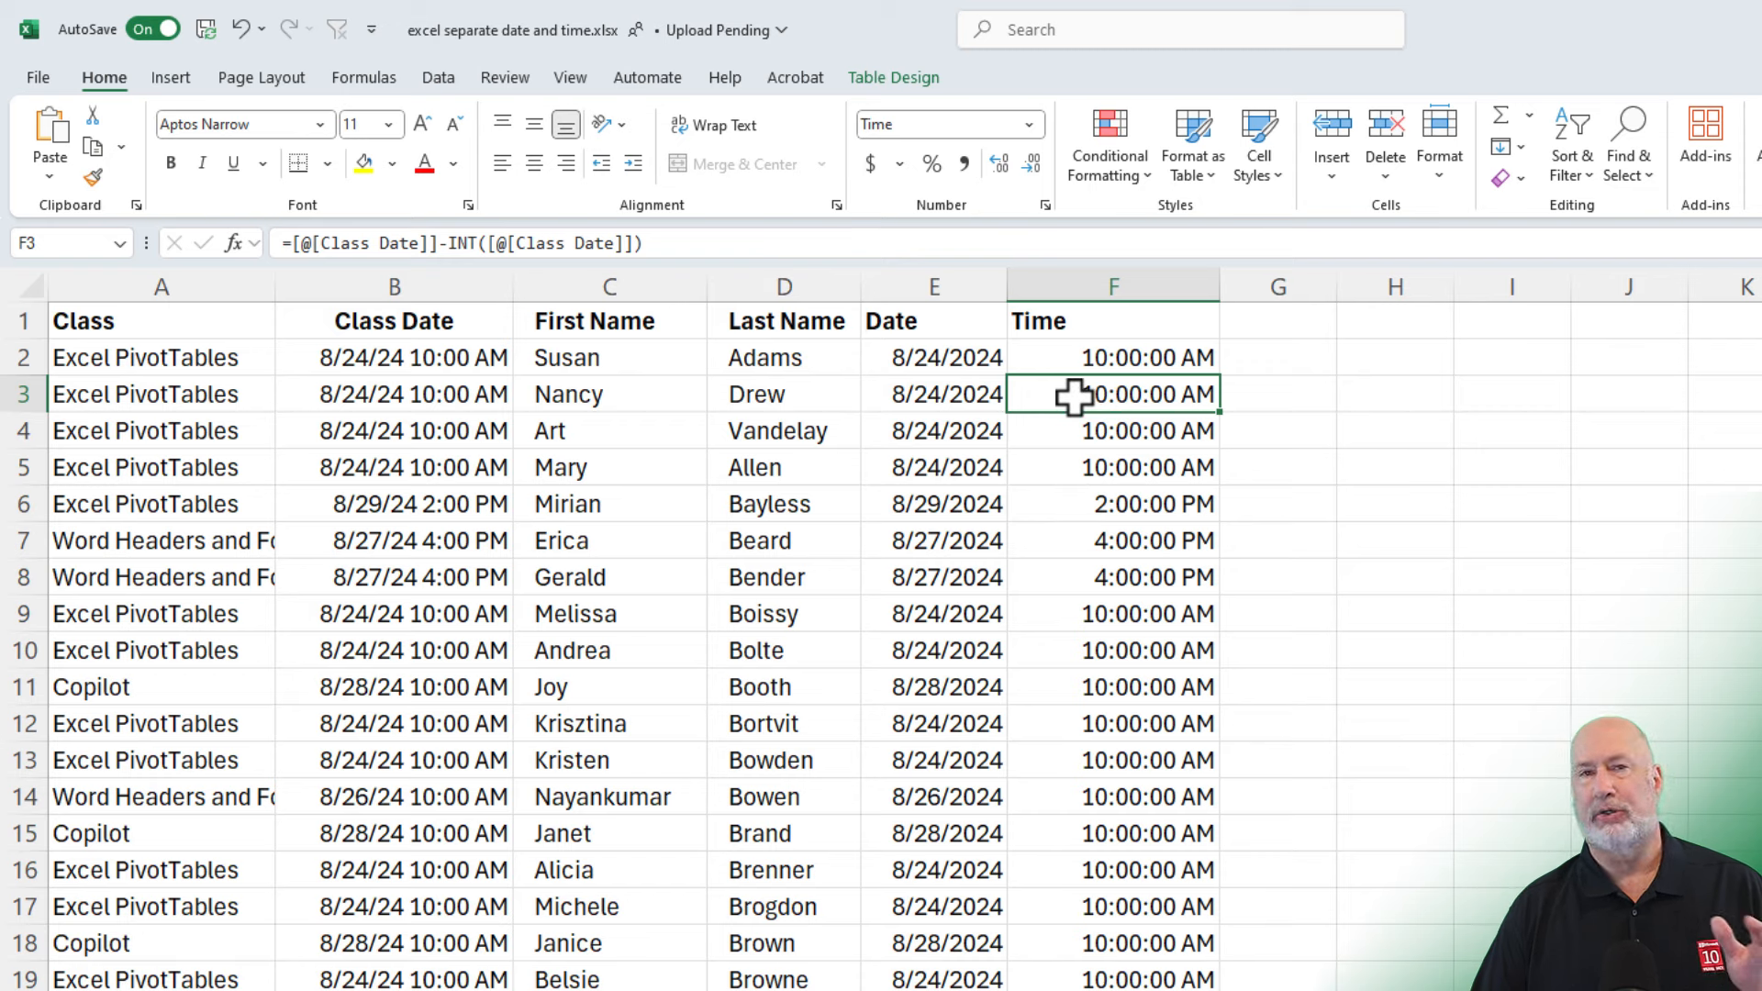
- Insert a PivotTable based on Table2 into the existing worksheet at cell H4
left_click(174, 77)
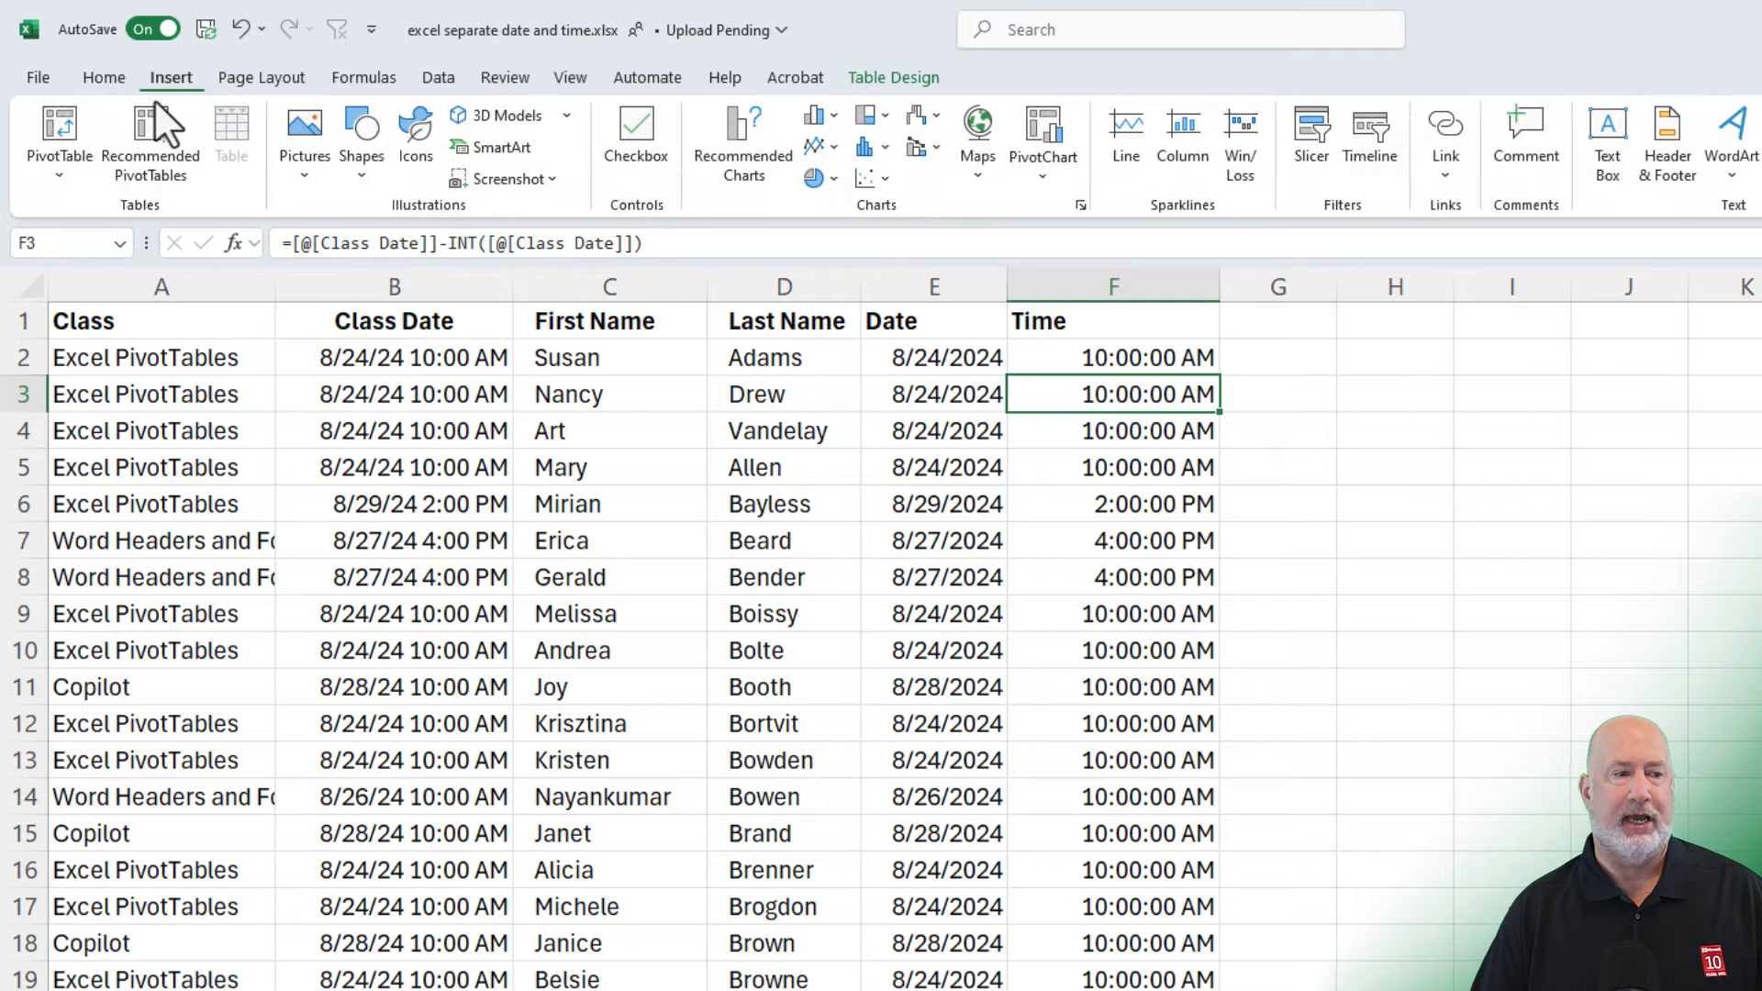
left_click(66, 130)
left_click(1066, 587)
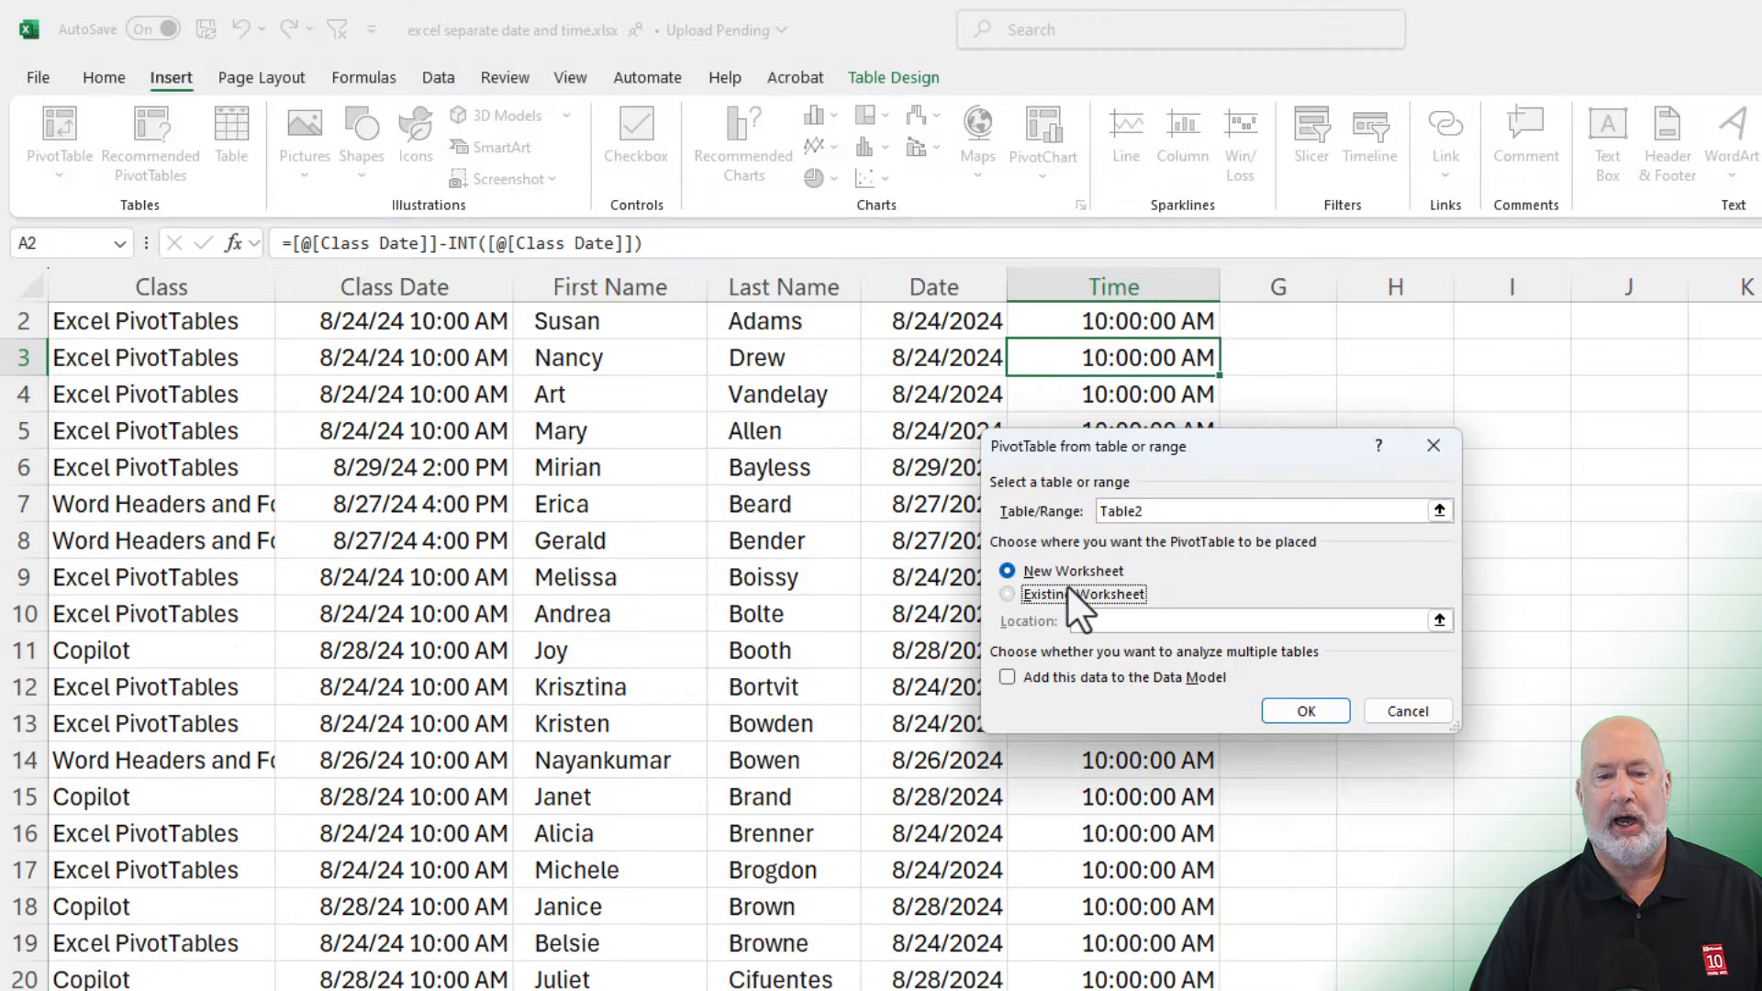
left_click(1361, 404)
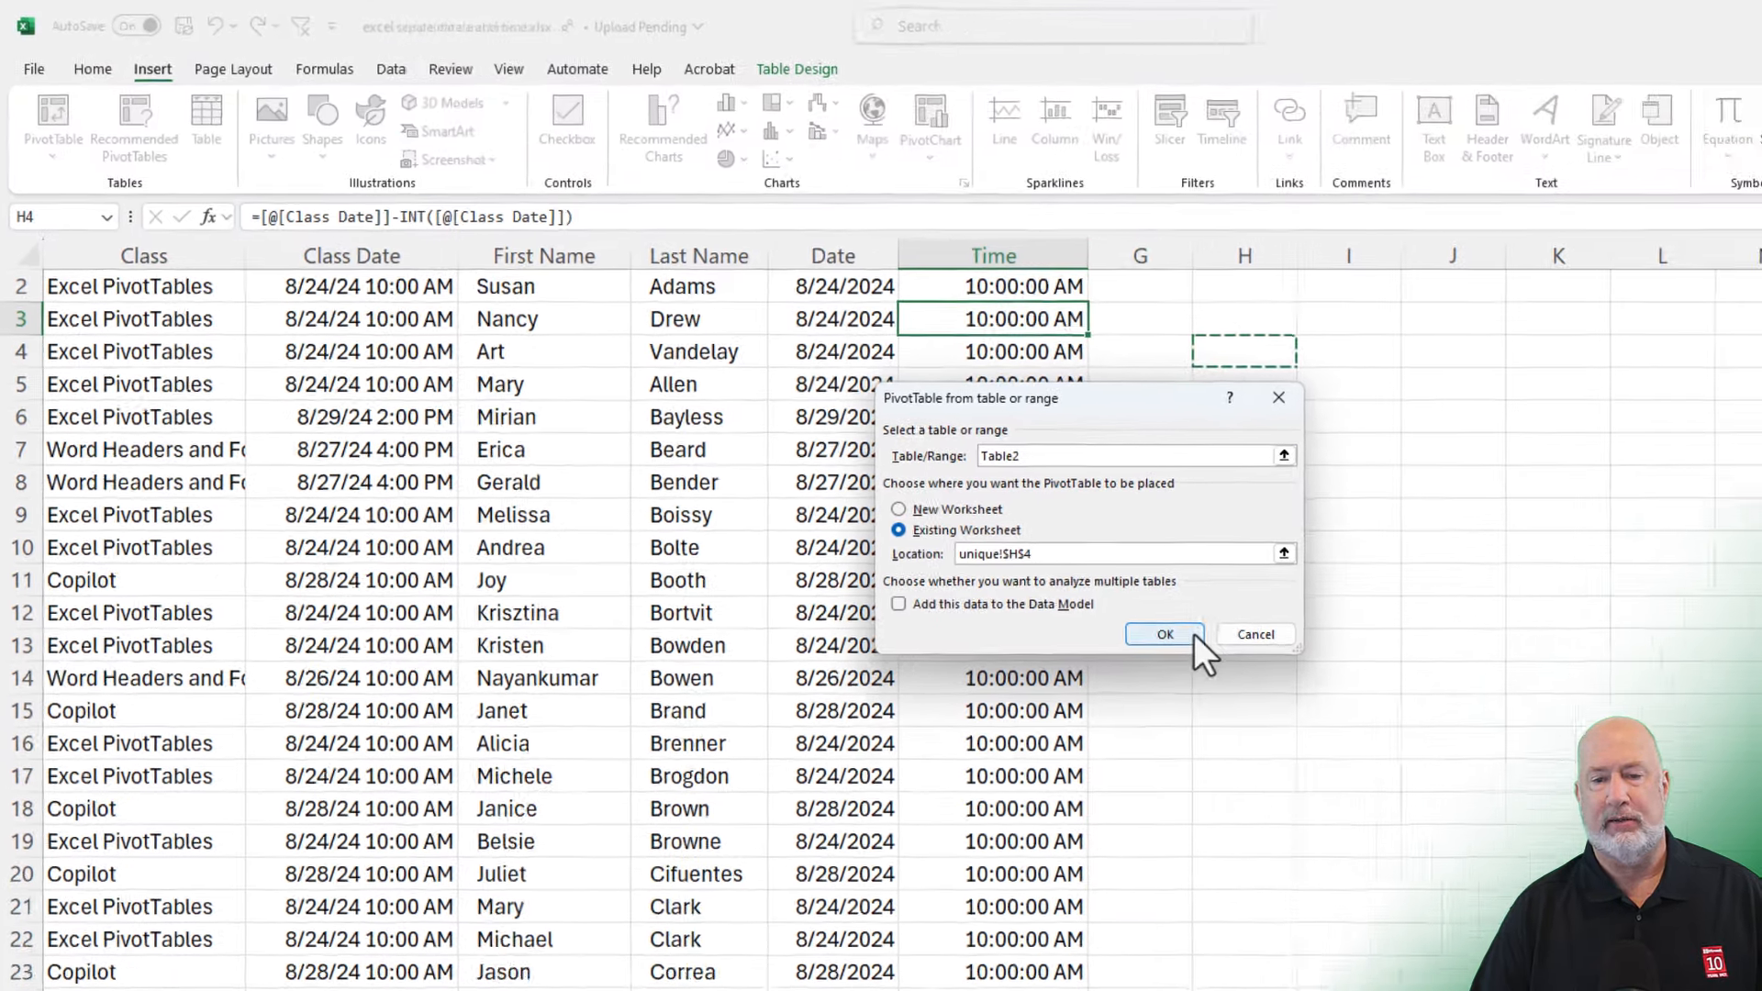
left_click(1305, 711)
- Put the Time field in the PivotTable rows and count Class Date as values, then close the field list
left_click_drag(1483, 430, 1536, 813)
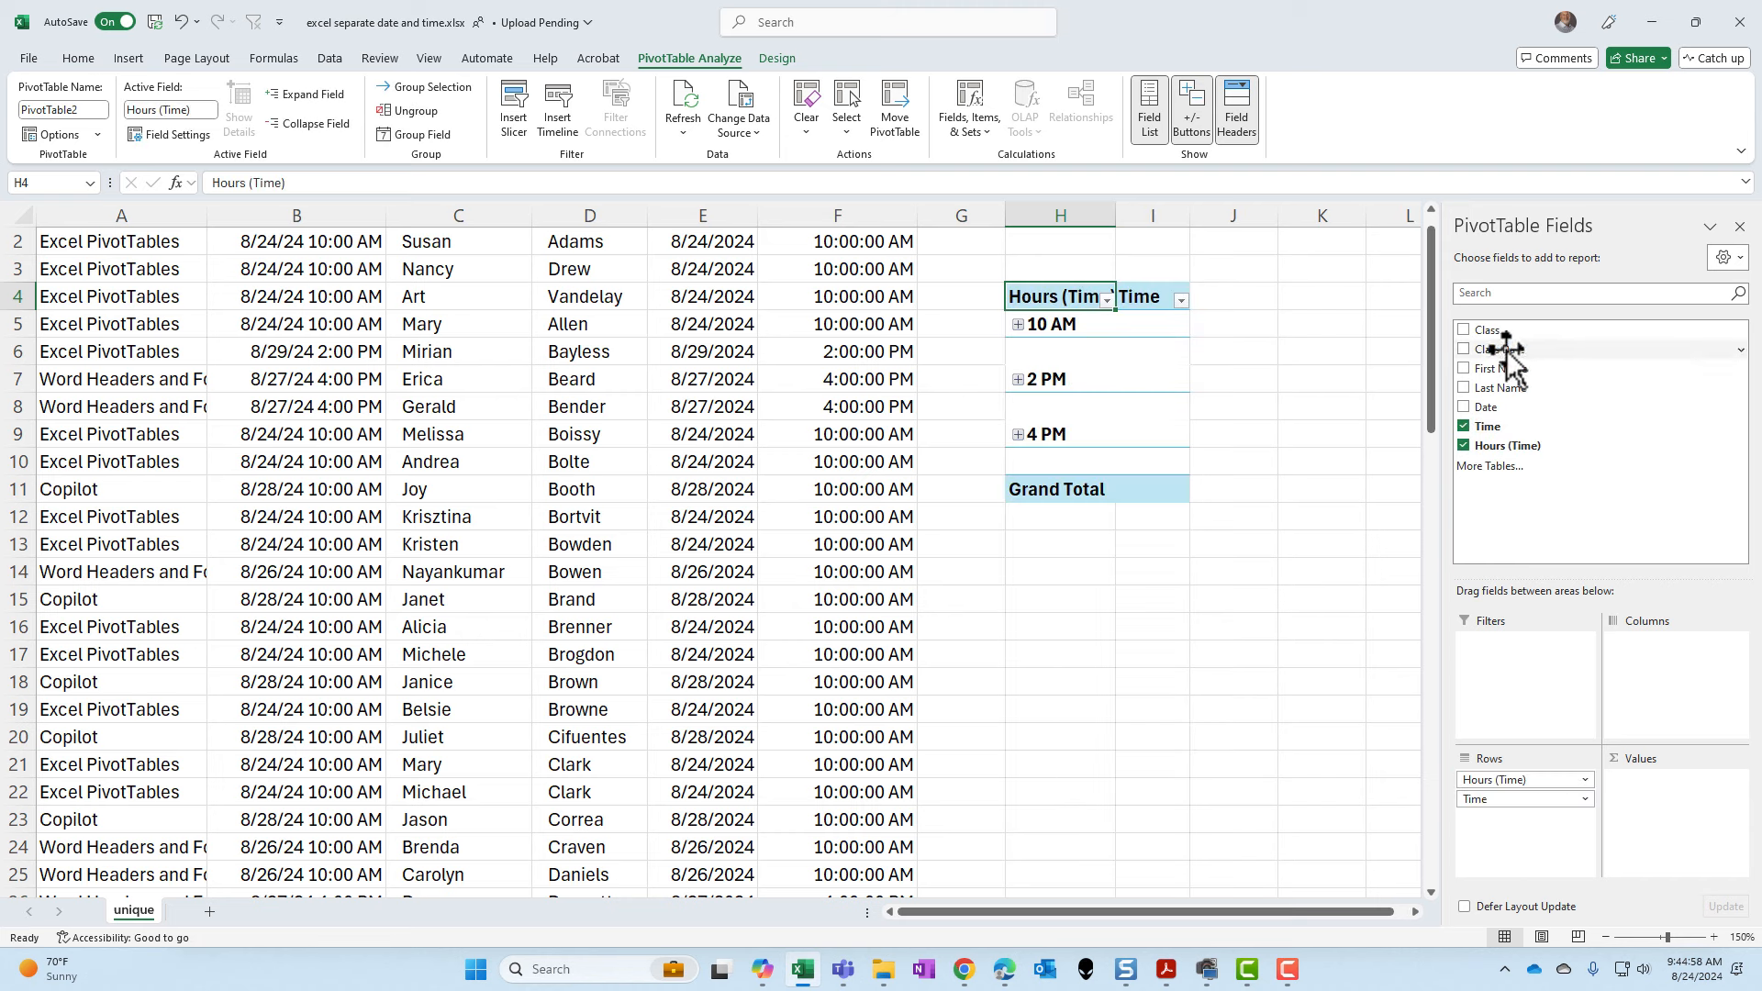
left_click_drag(1499, 350, 1684, 789)
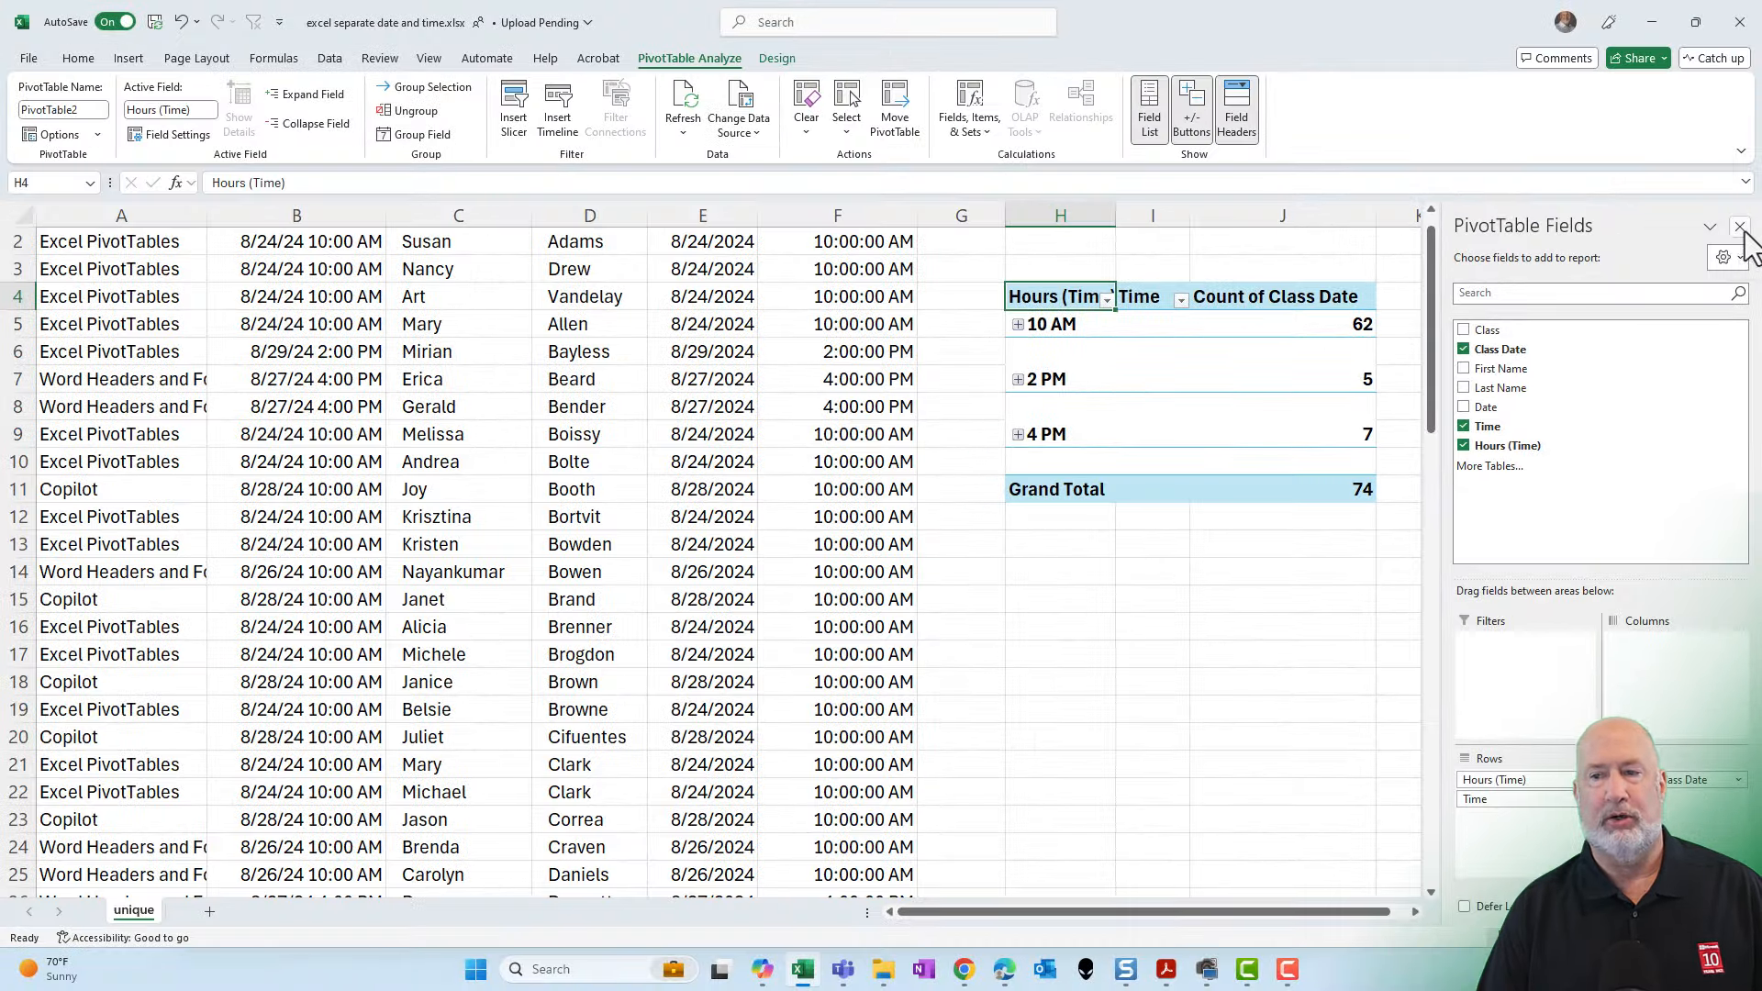
left_click(1741, 227)
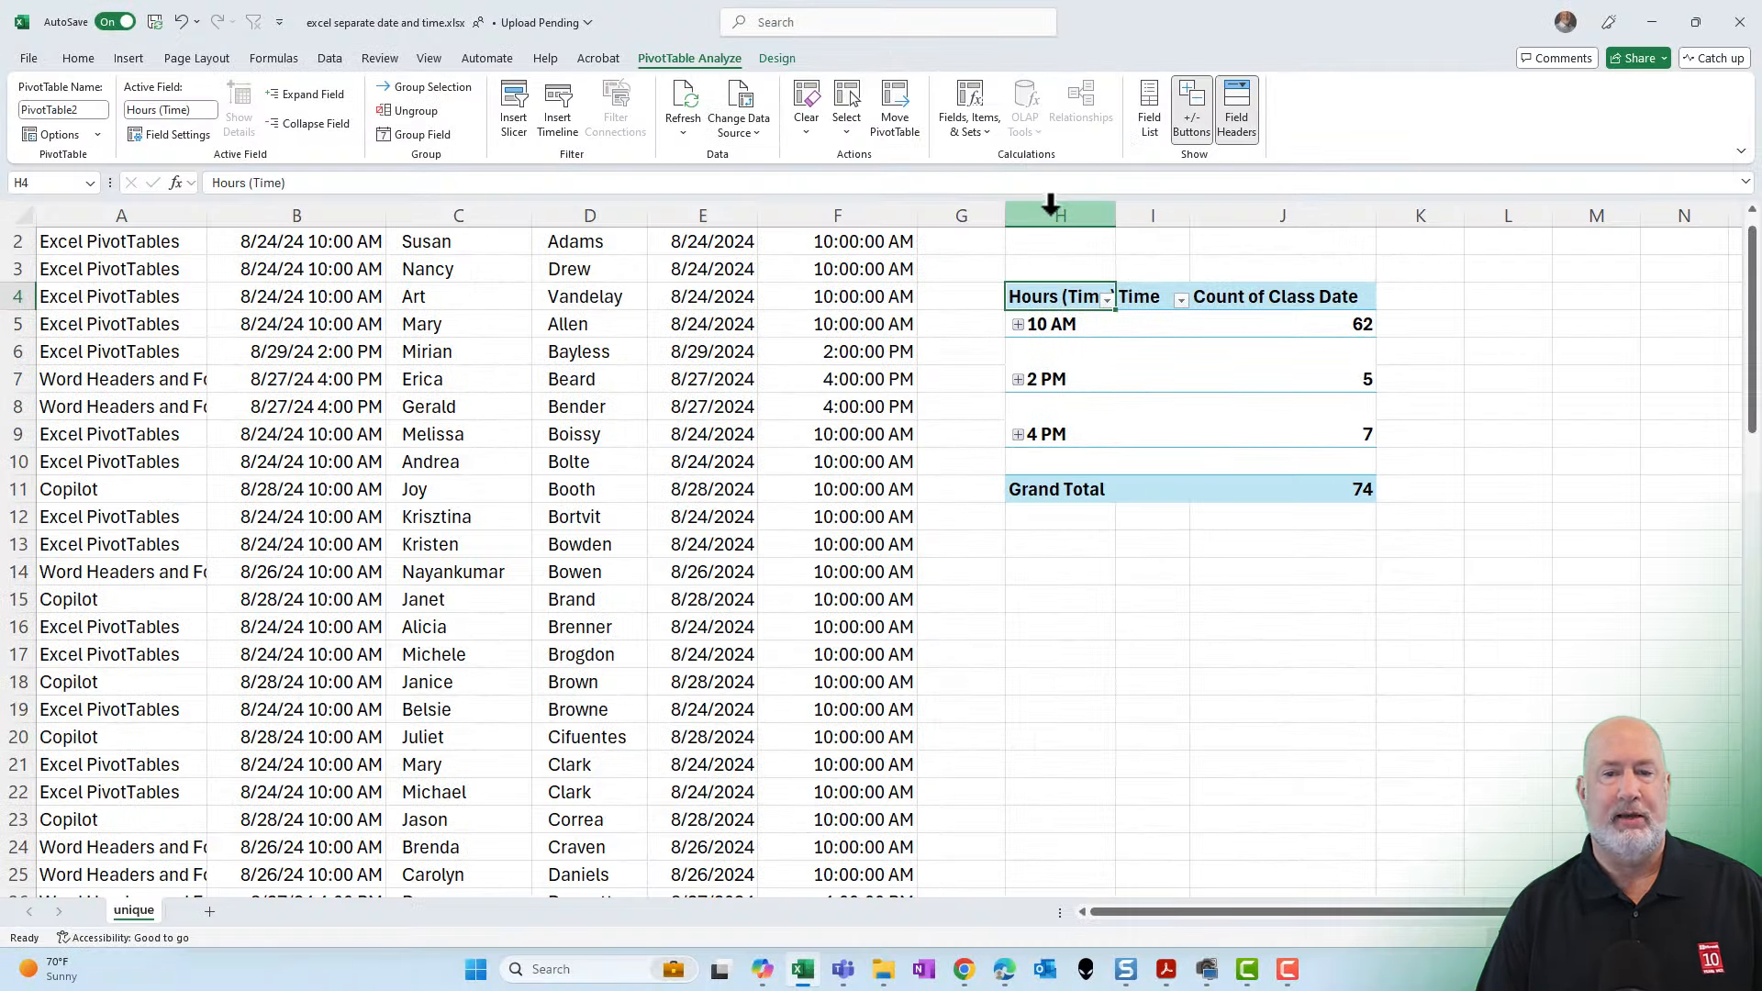
- Delete columns H to J together with the PivotTable they contain
left_click_drag(1056, 210, 1314, 233)
right_click(1303, 256)
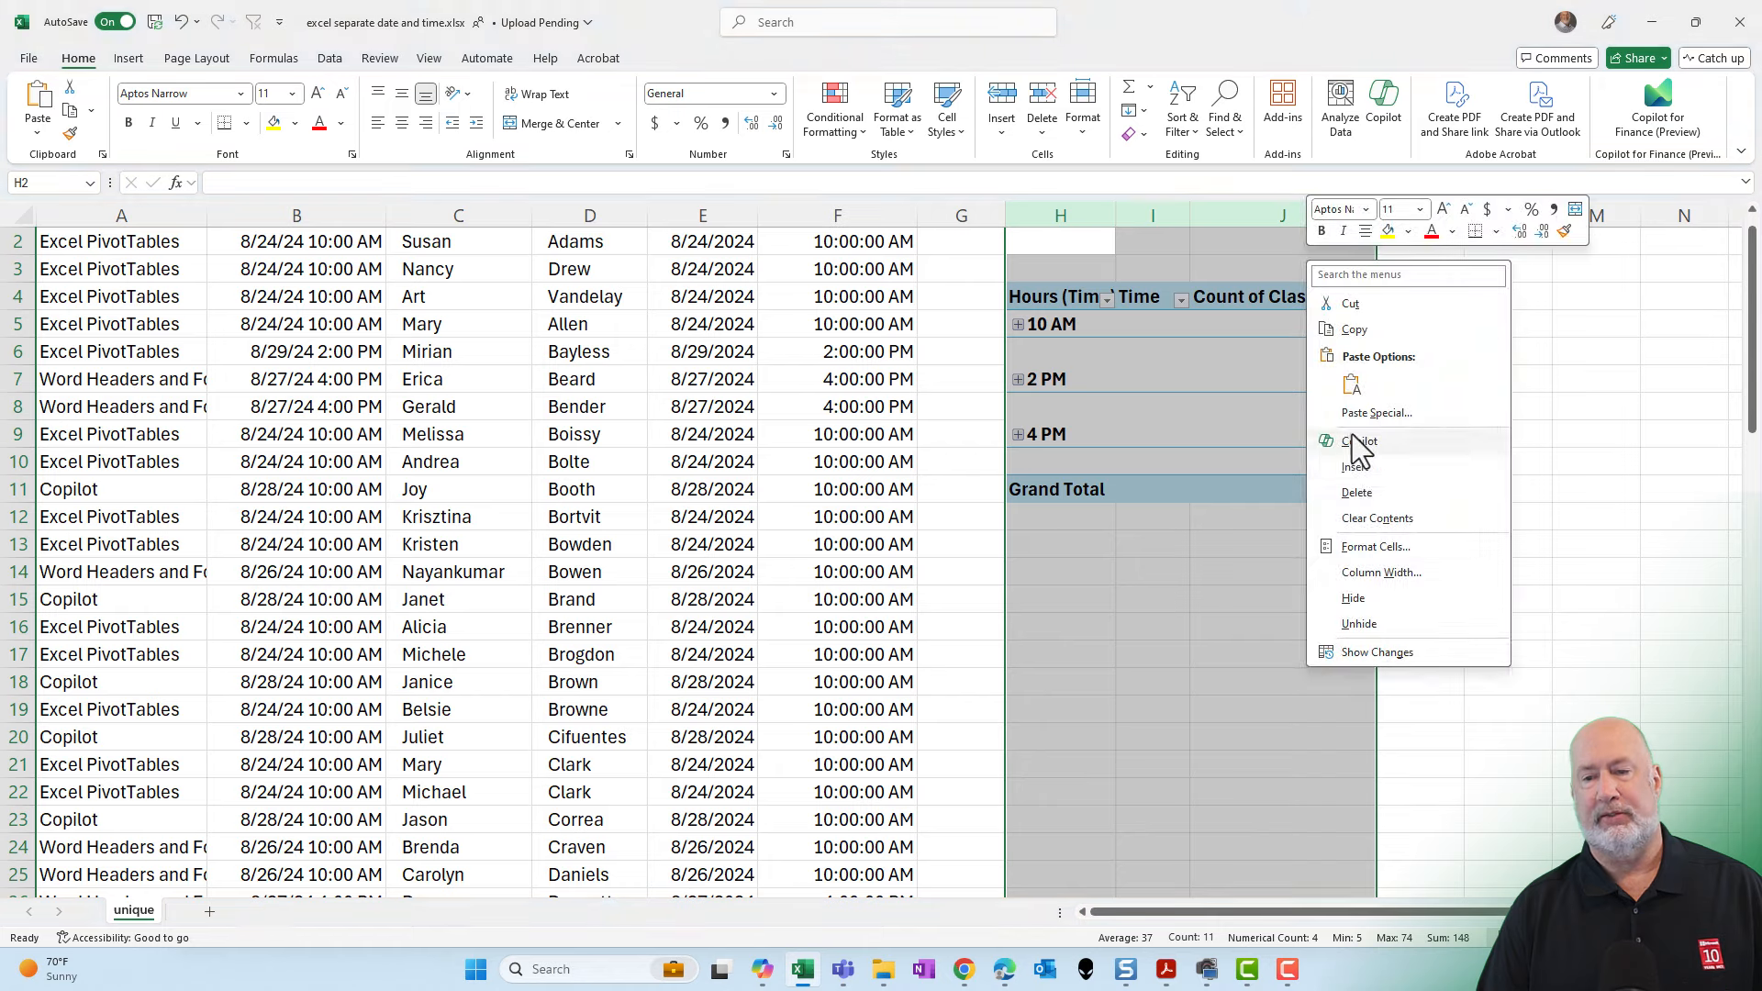
left_click(1354, 486)
left_click(465, 319)
- Review the table down to its last row and delete the Date and Time columns, E and F
scroll(496, 377, "down", 18)
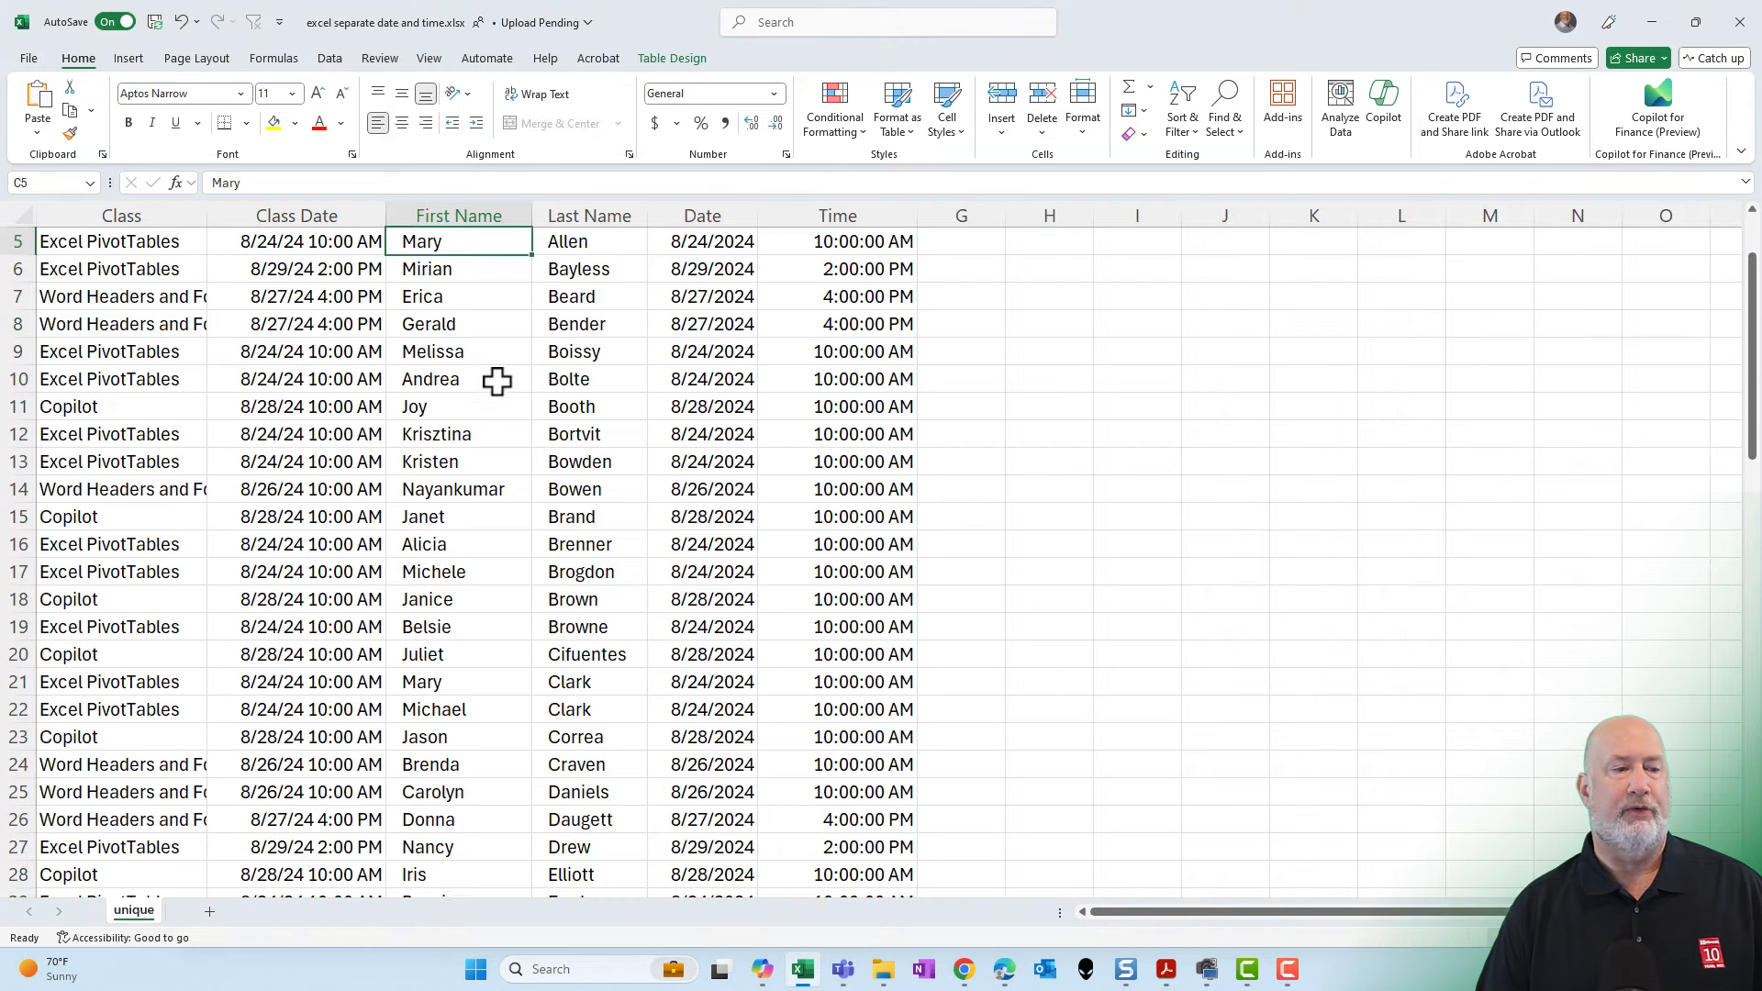
scroll(507, 397, "down", 2)
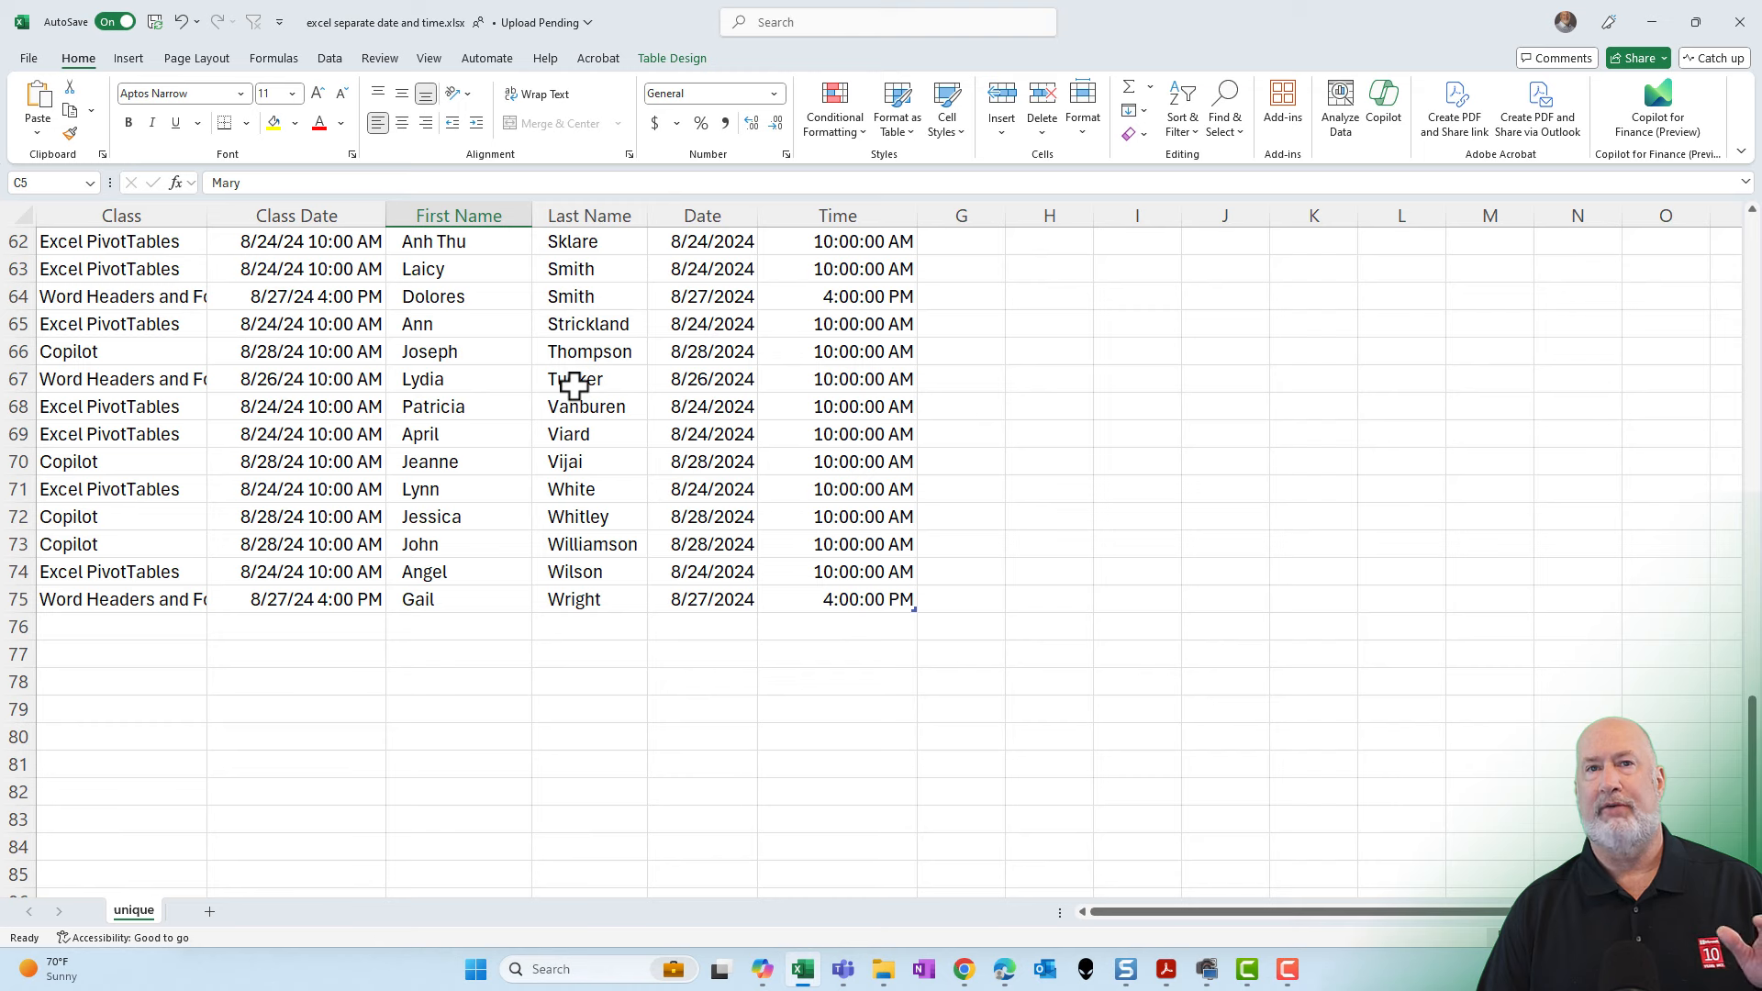
scroll(574, 385, "up", 20)
left_click(610, 269)
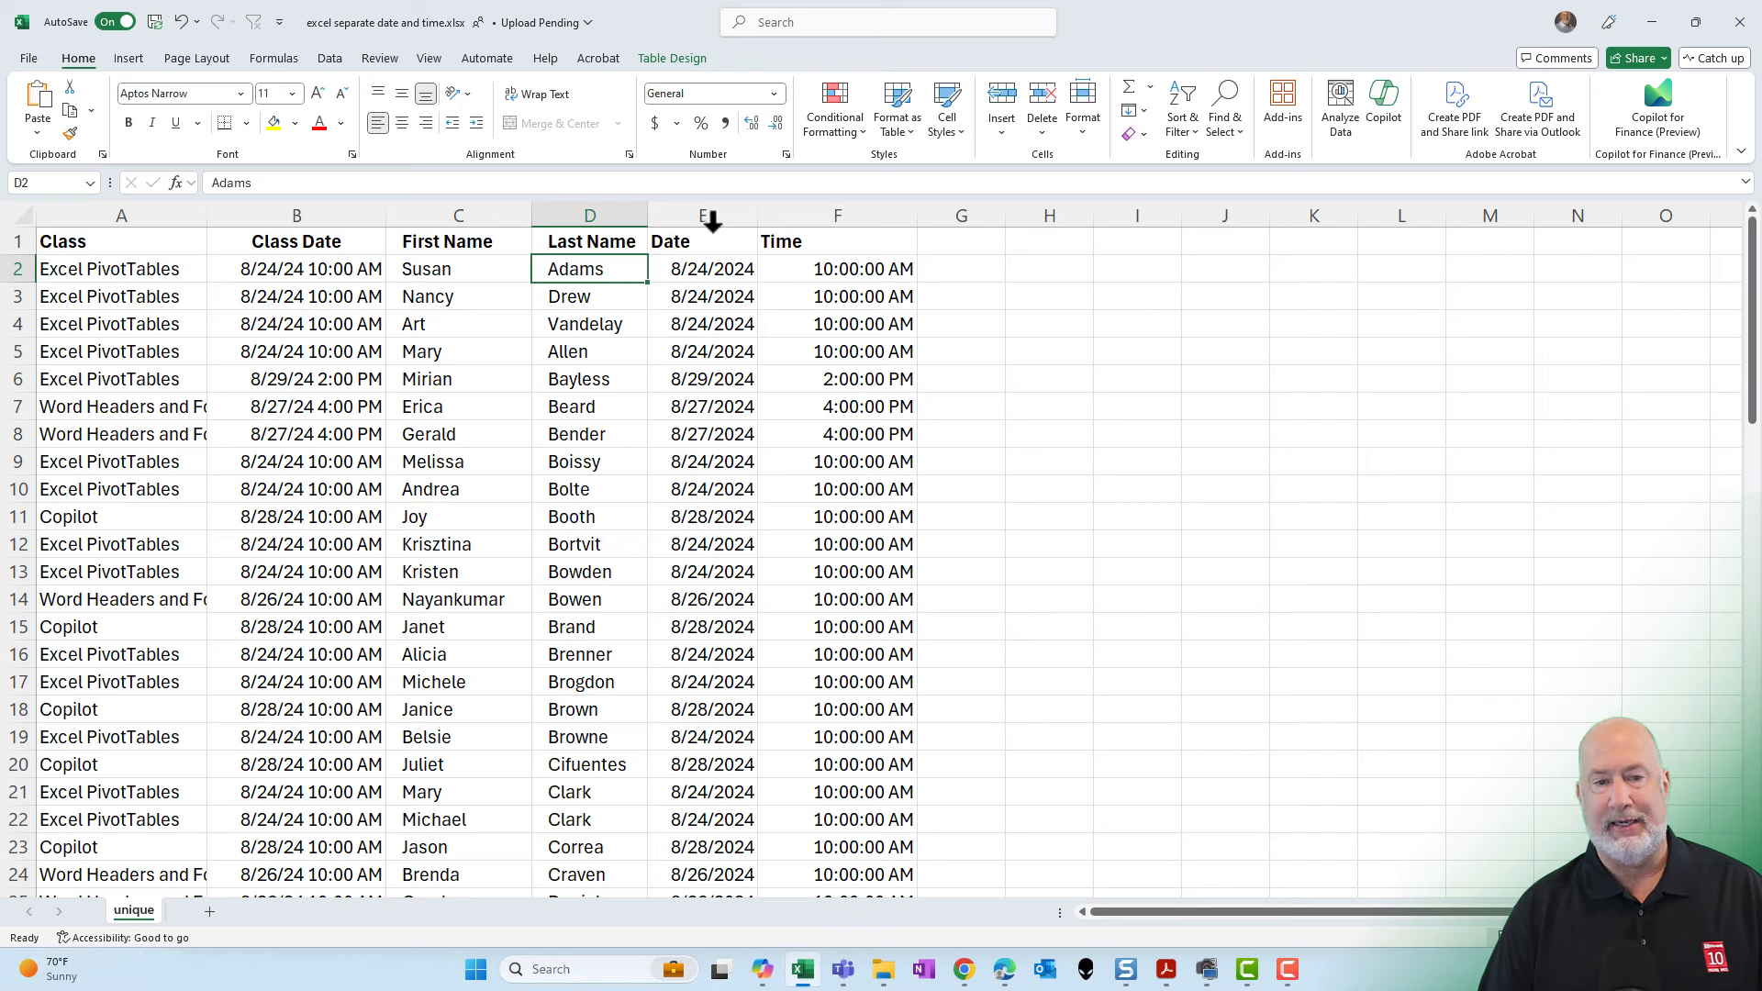
left_click_drag(712, 217, 827, 223)
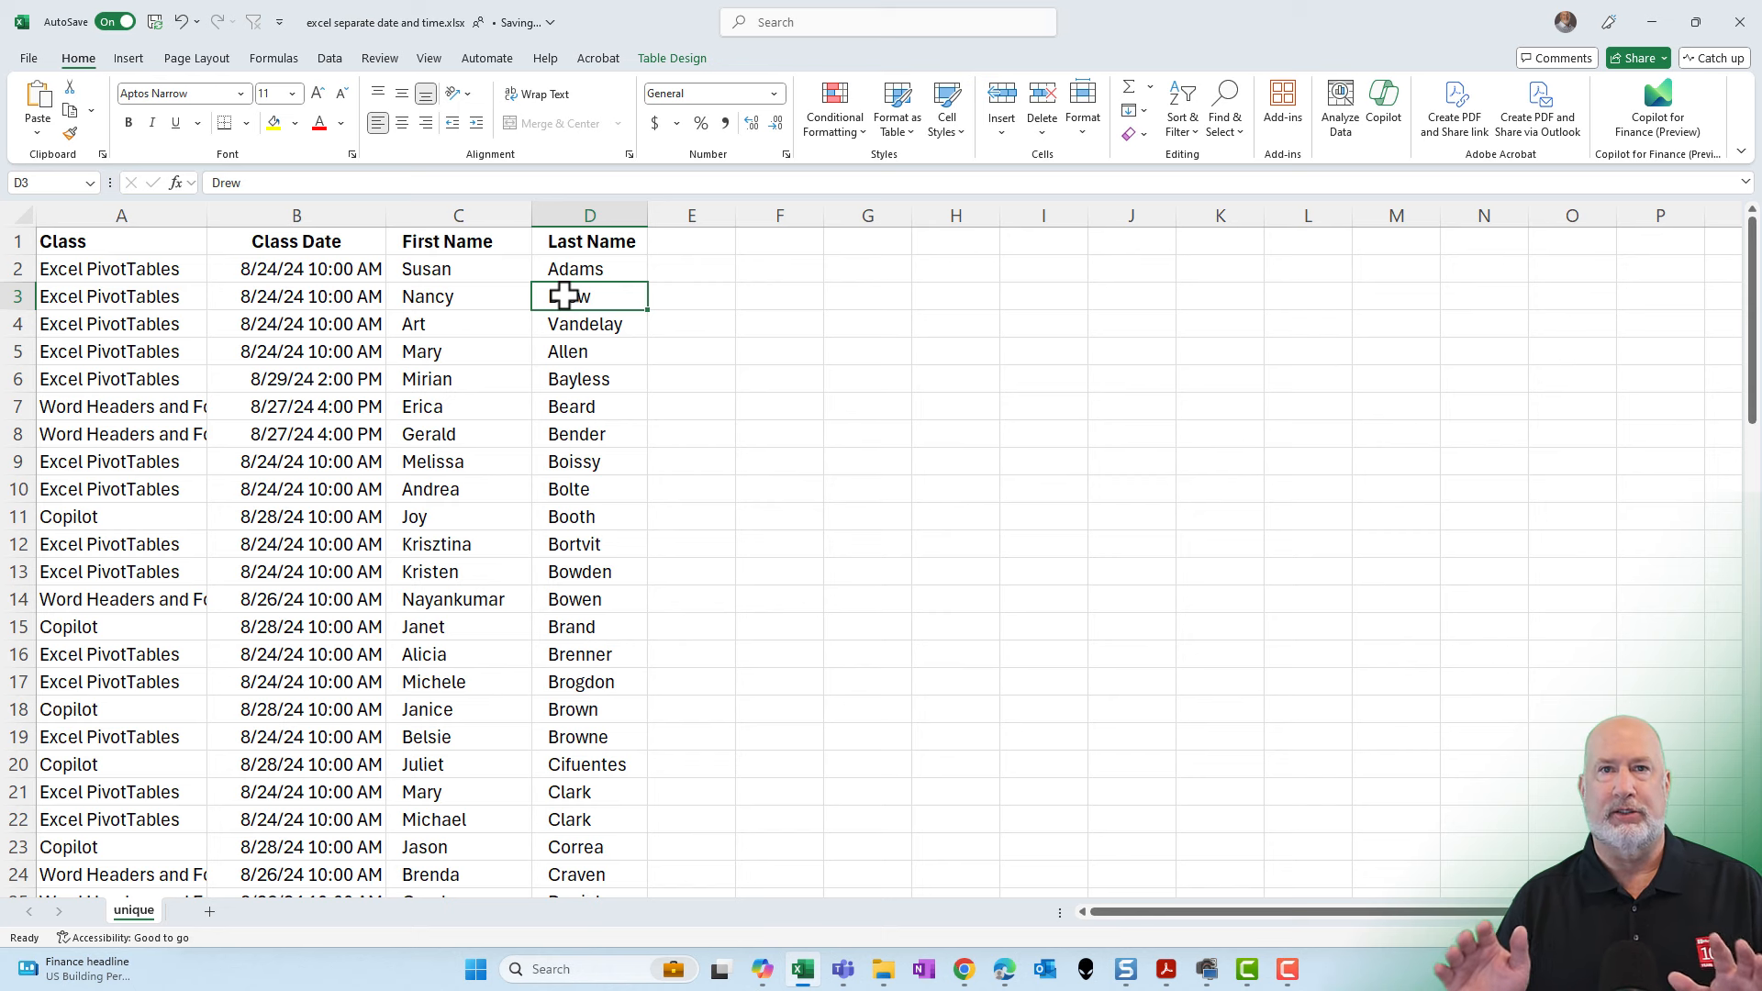
- Load the class table into the Power Query Editor and select its Class Date column
left_click(479, 275)
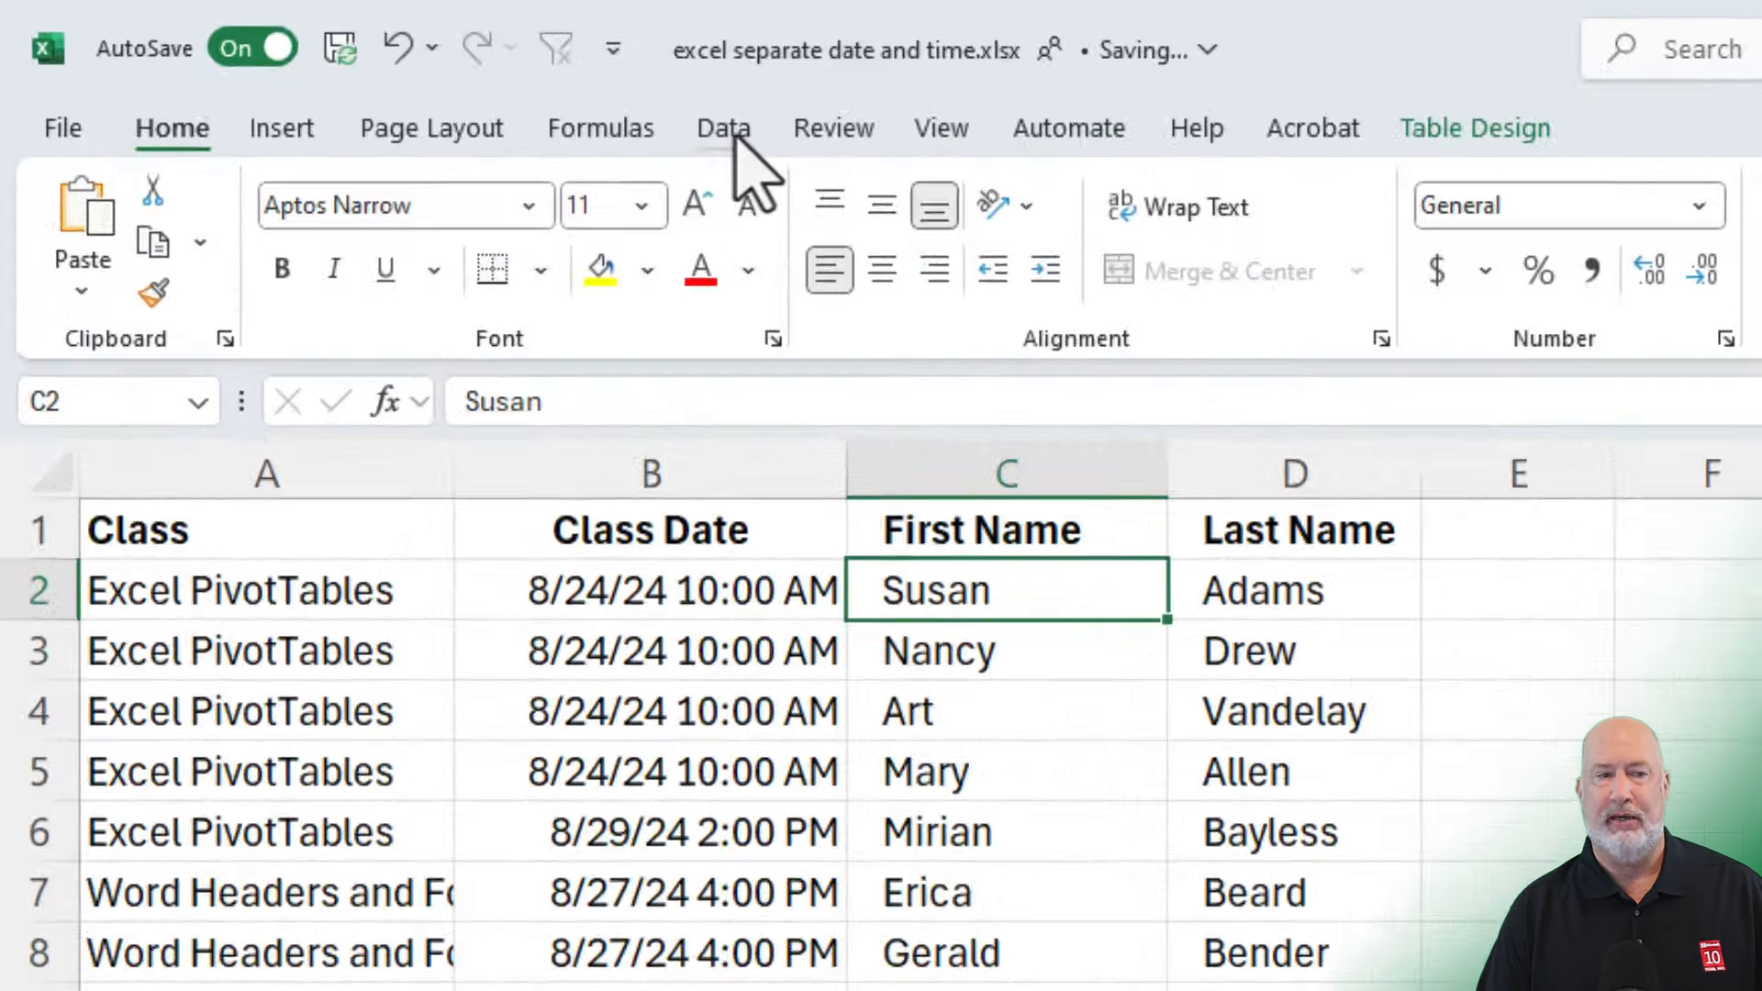
left_click(331, 58)
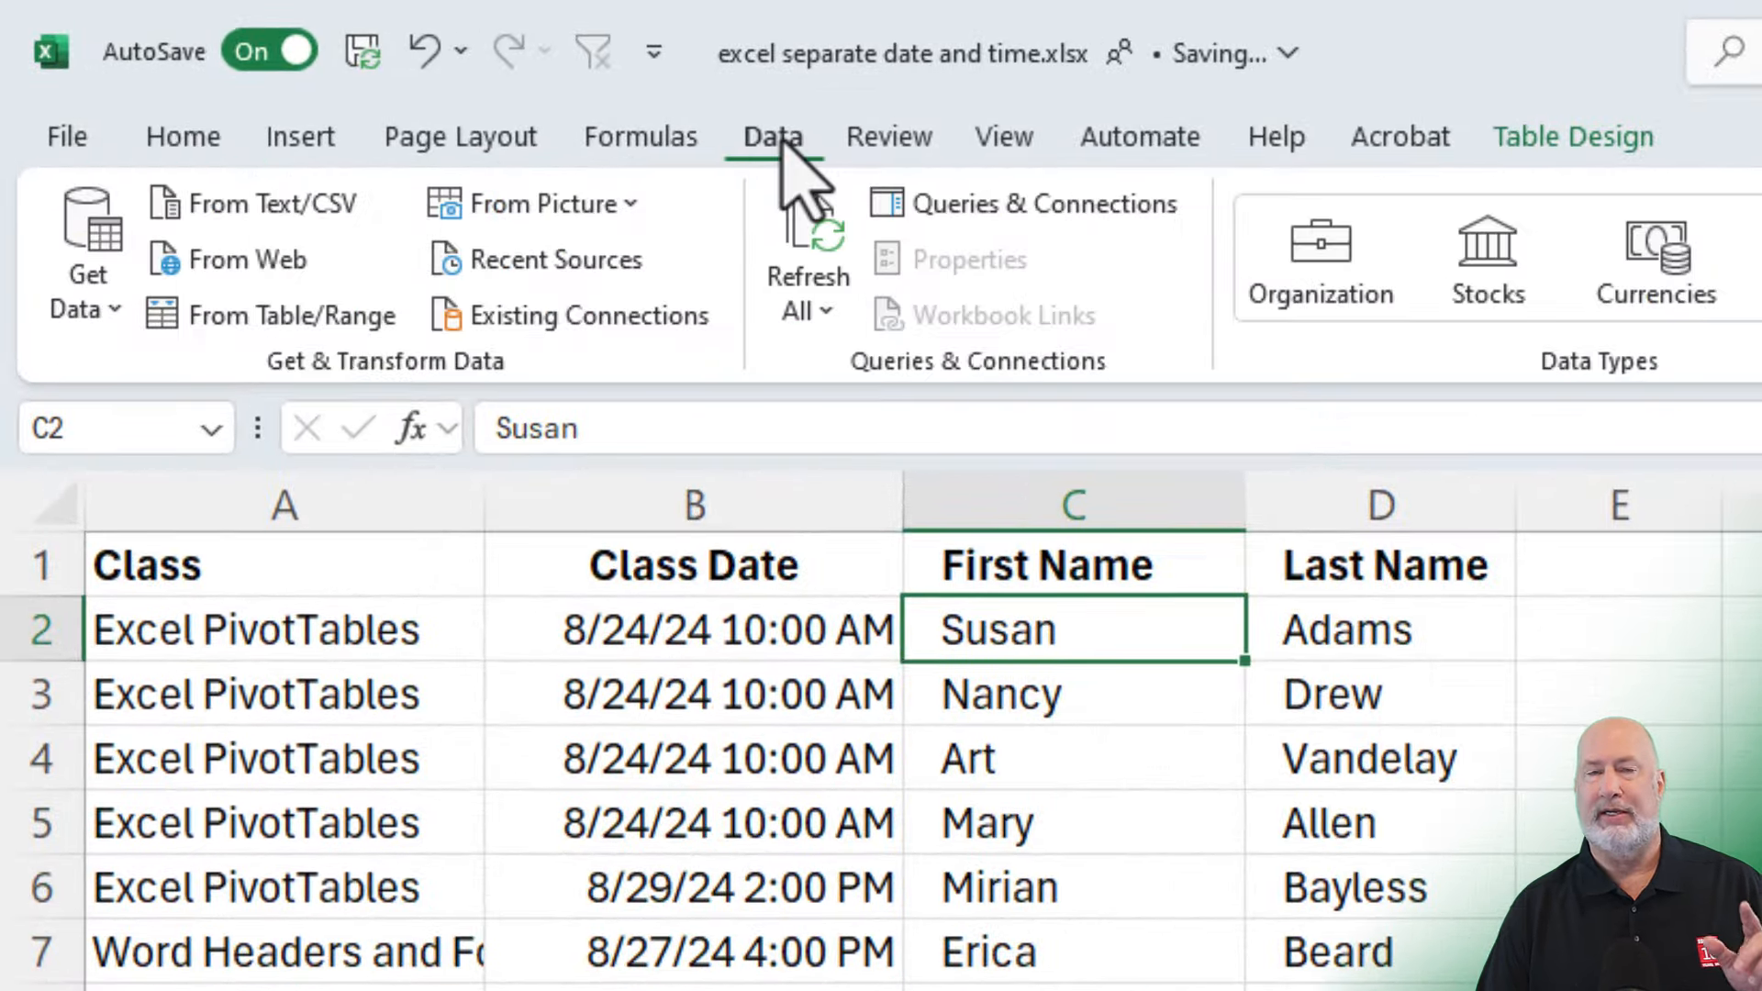
left_click(335, 322)
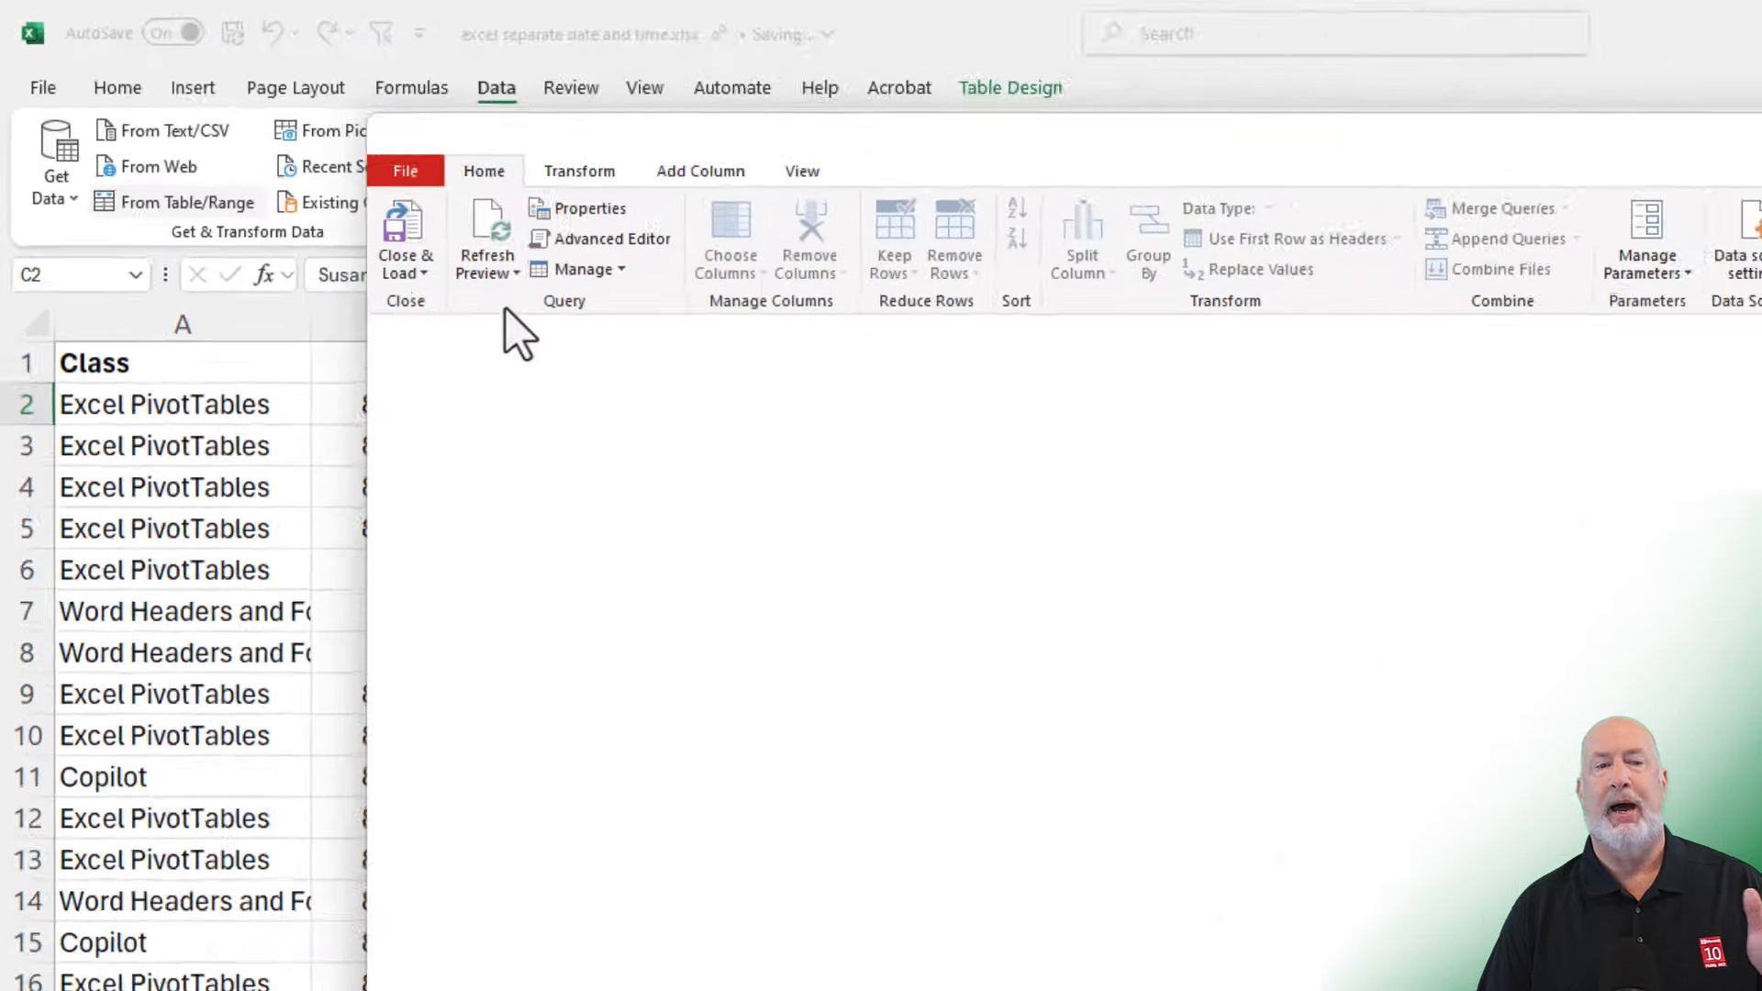
left_click(1652, 89)
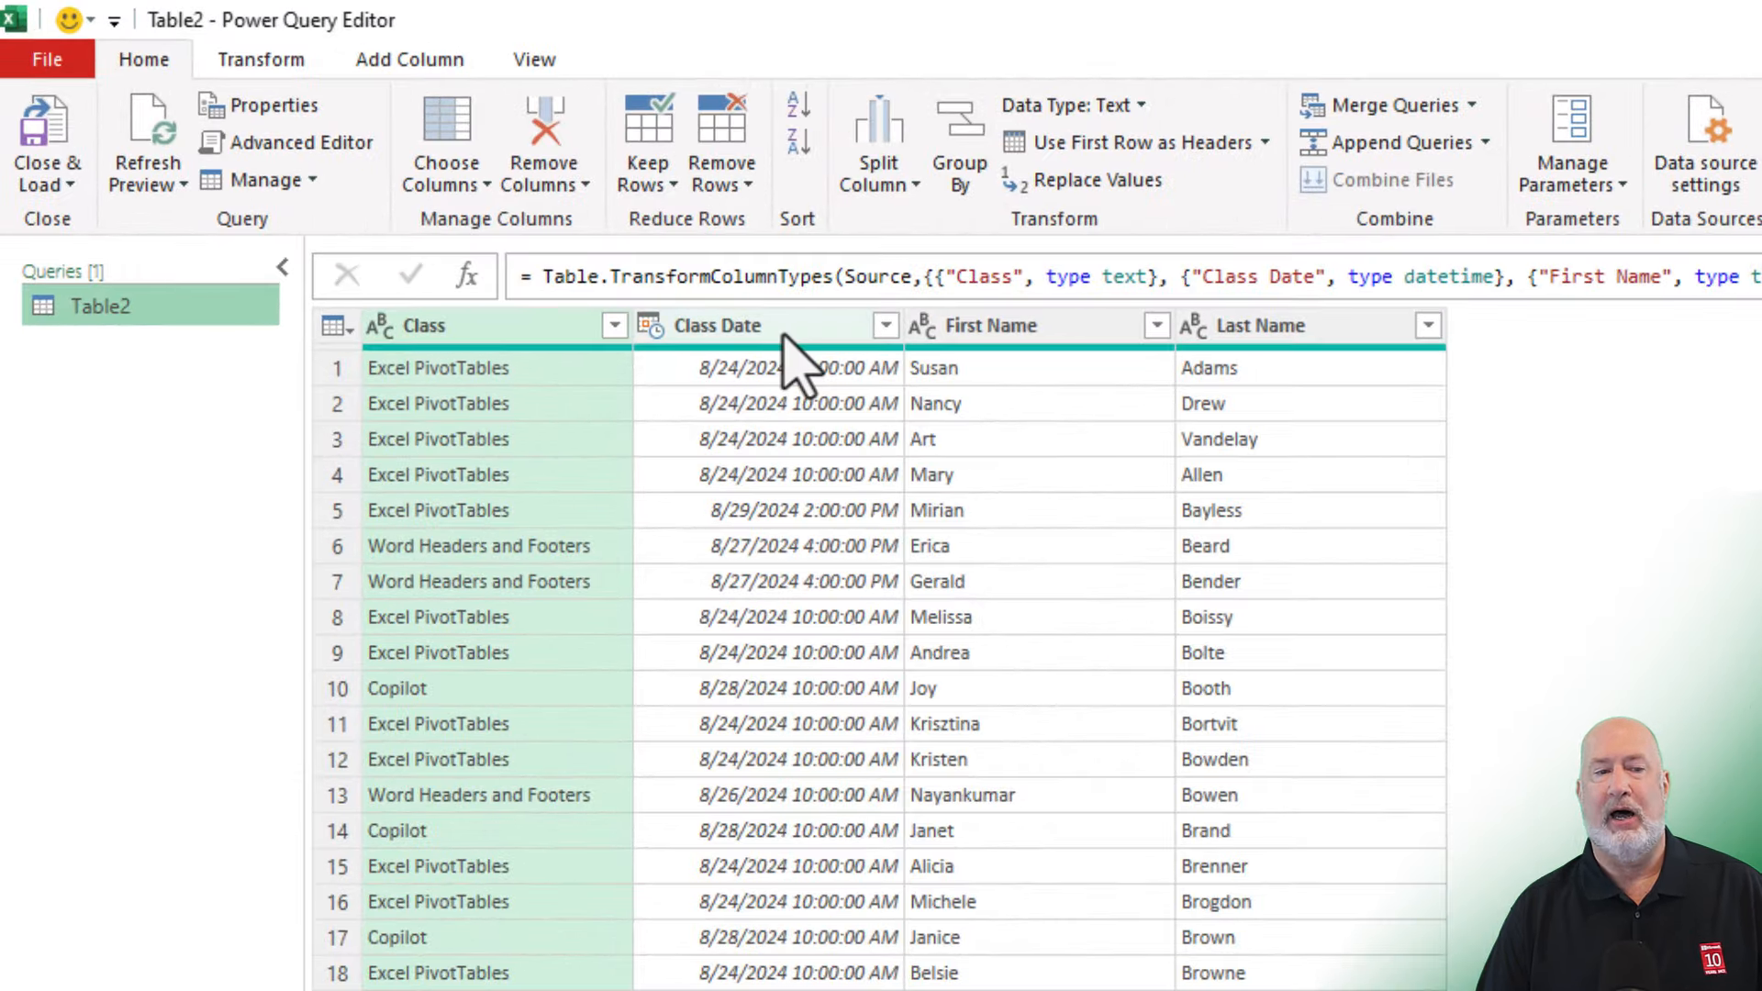
left_click(786, 332)
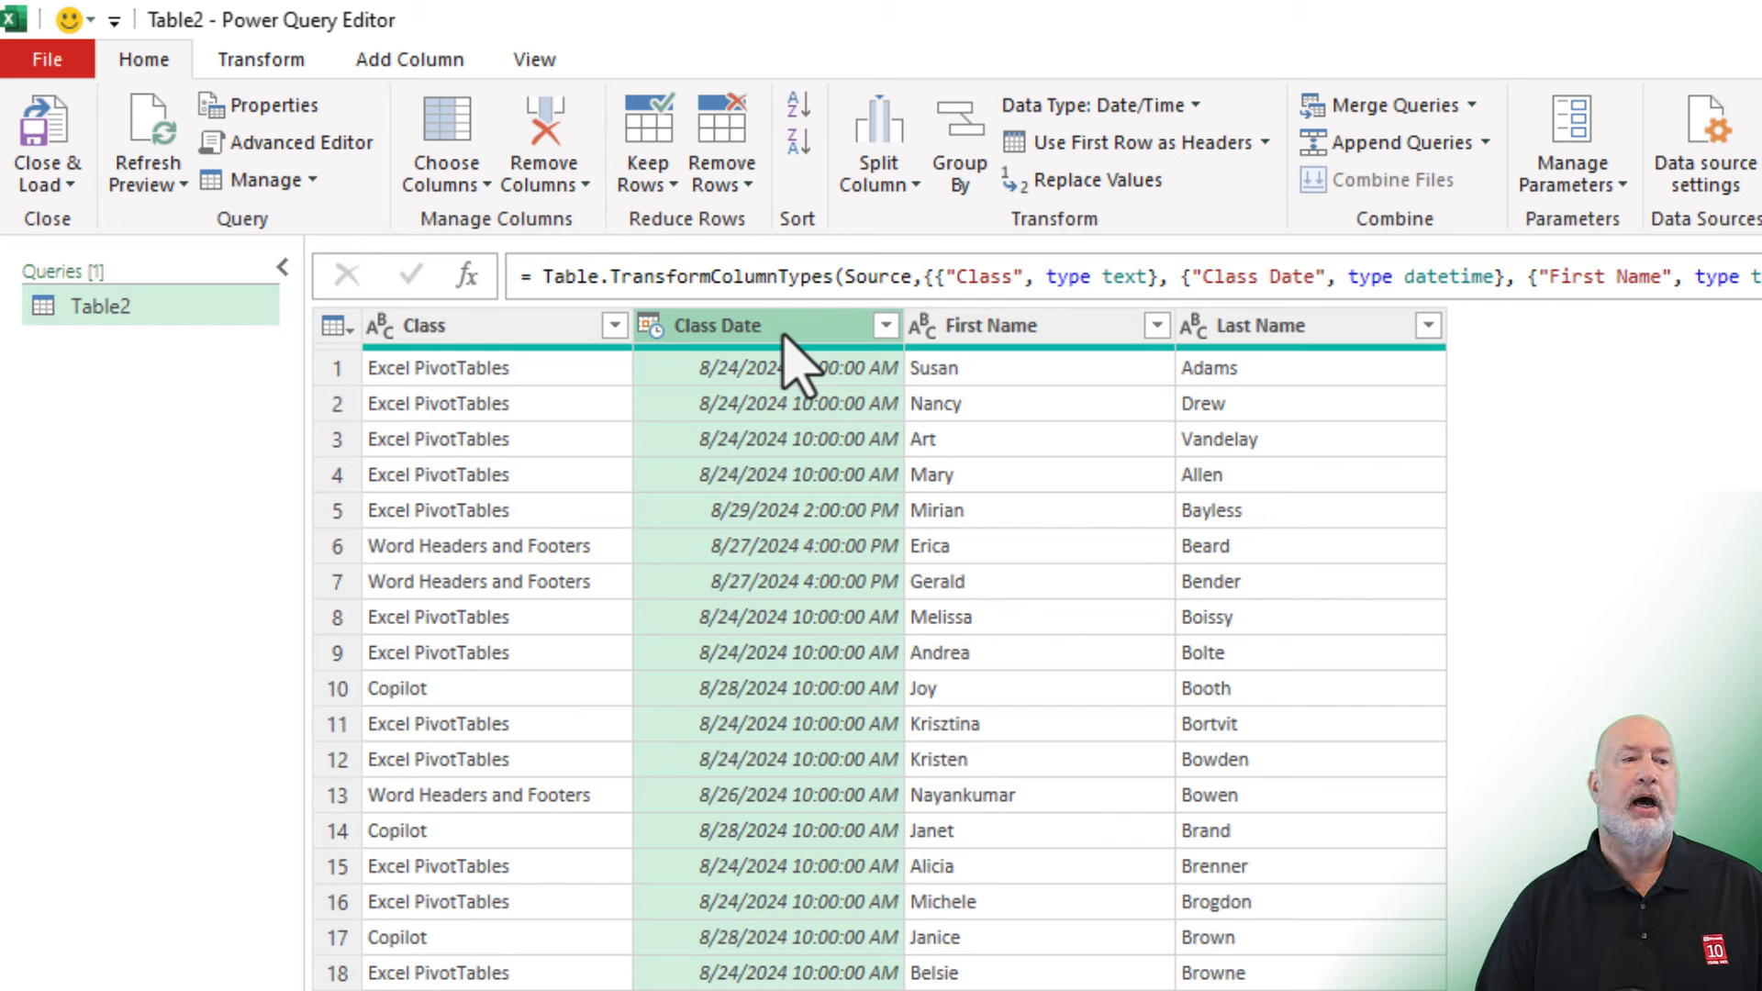
- Add a Date Only column derived from the Class Date column
left_click(413, 61)
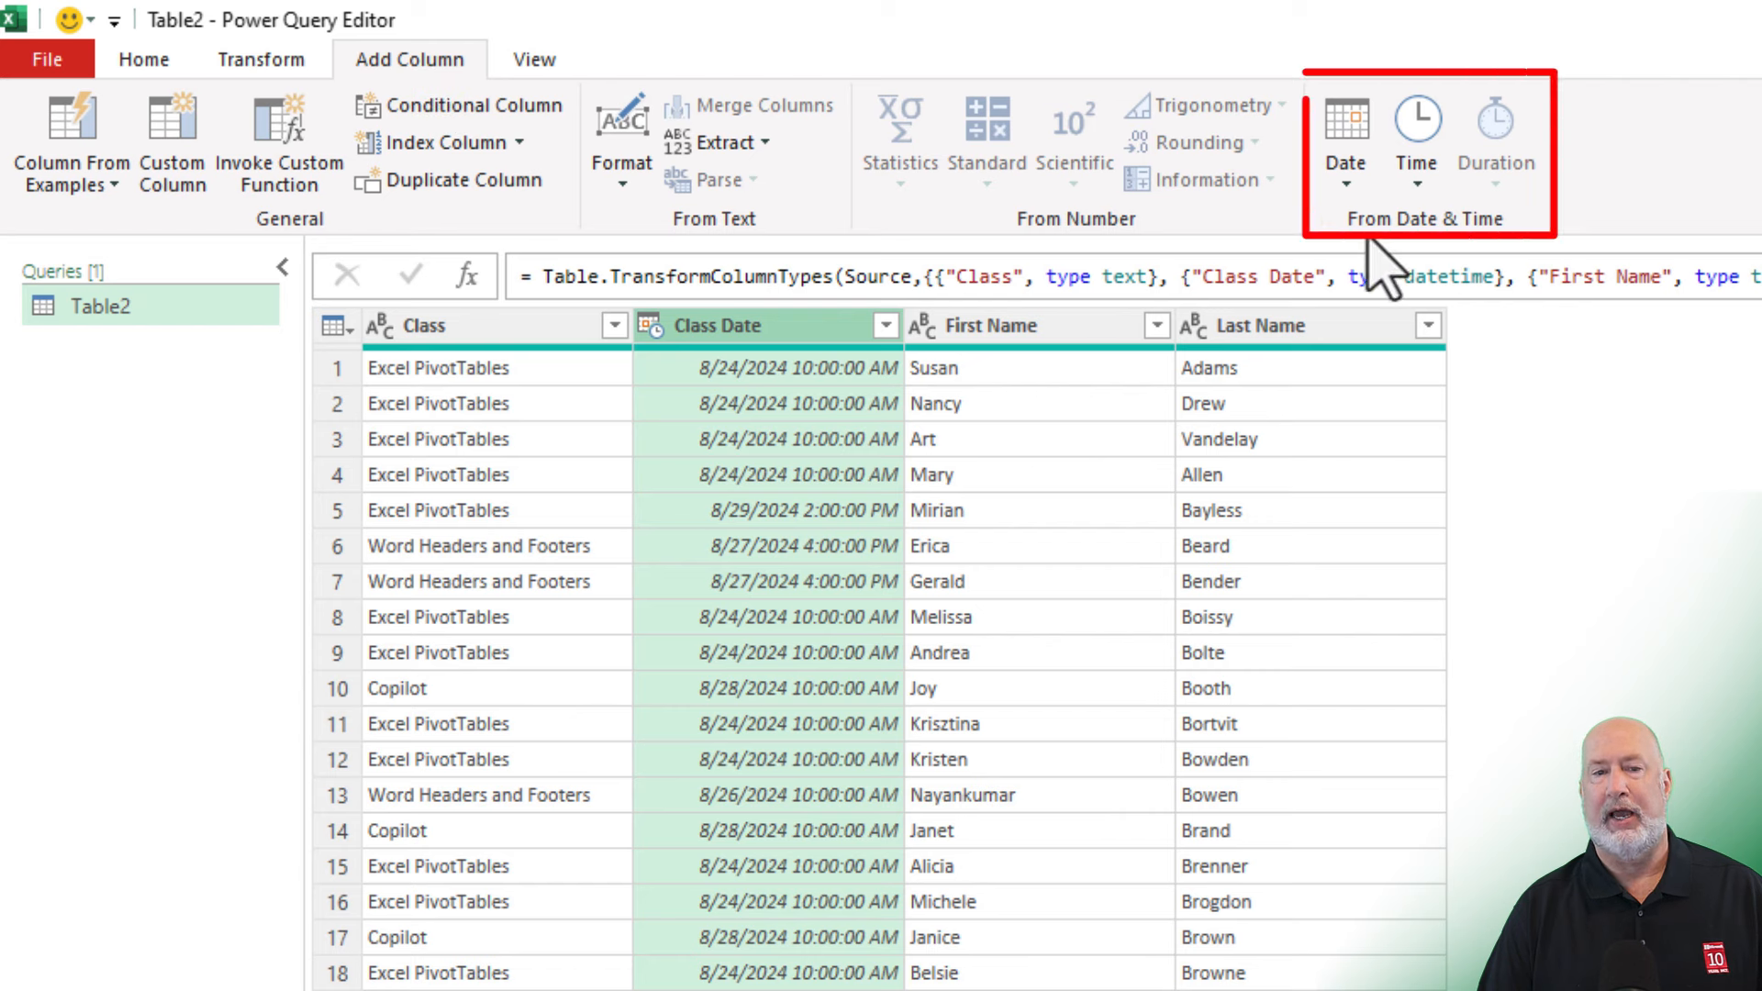
left_click(1346, 170)
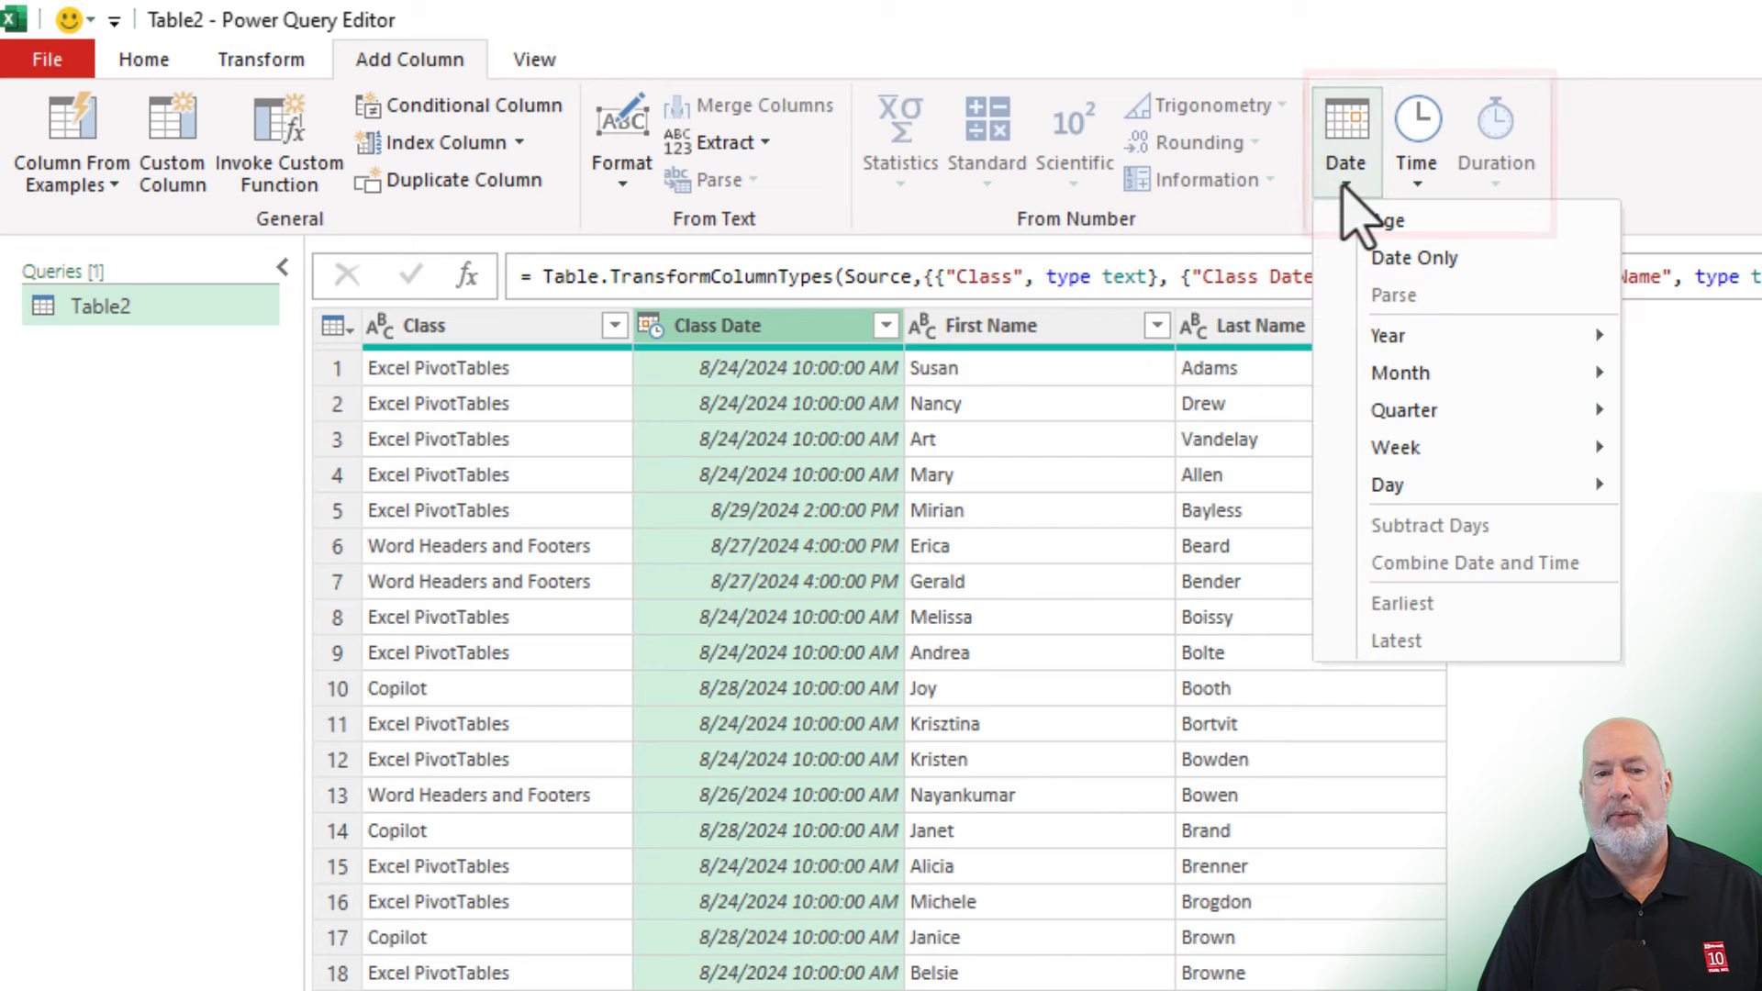
left_click(1452, 259)
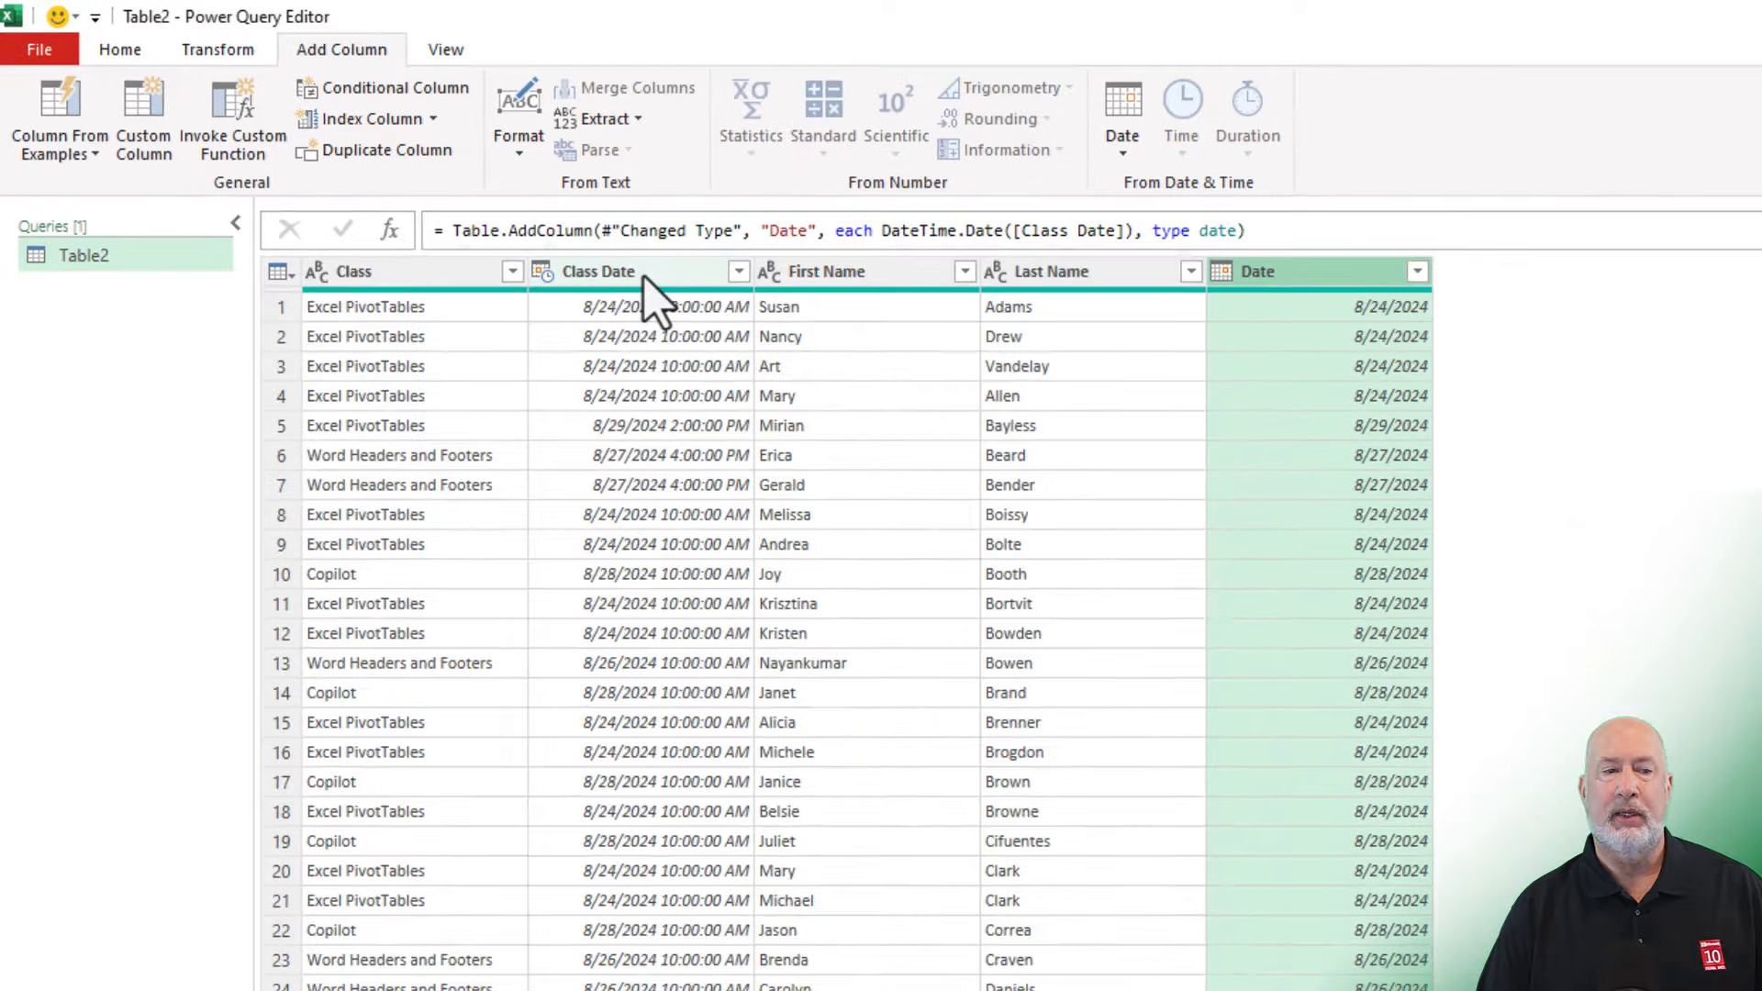
- Add a Time Only column derived from the Class Date column
left_click(622, 266)
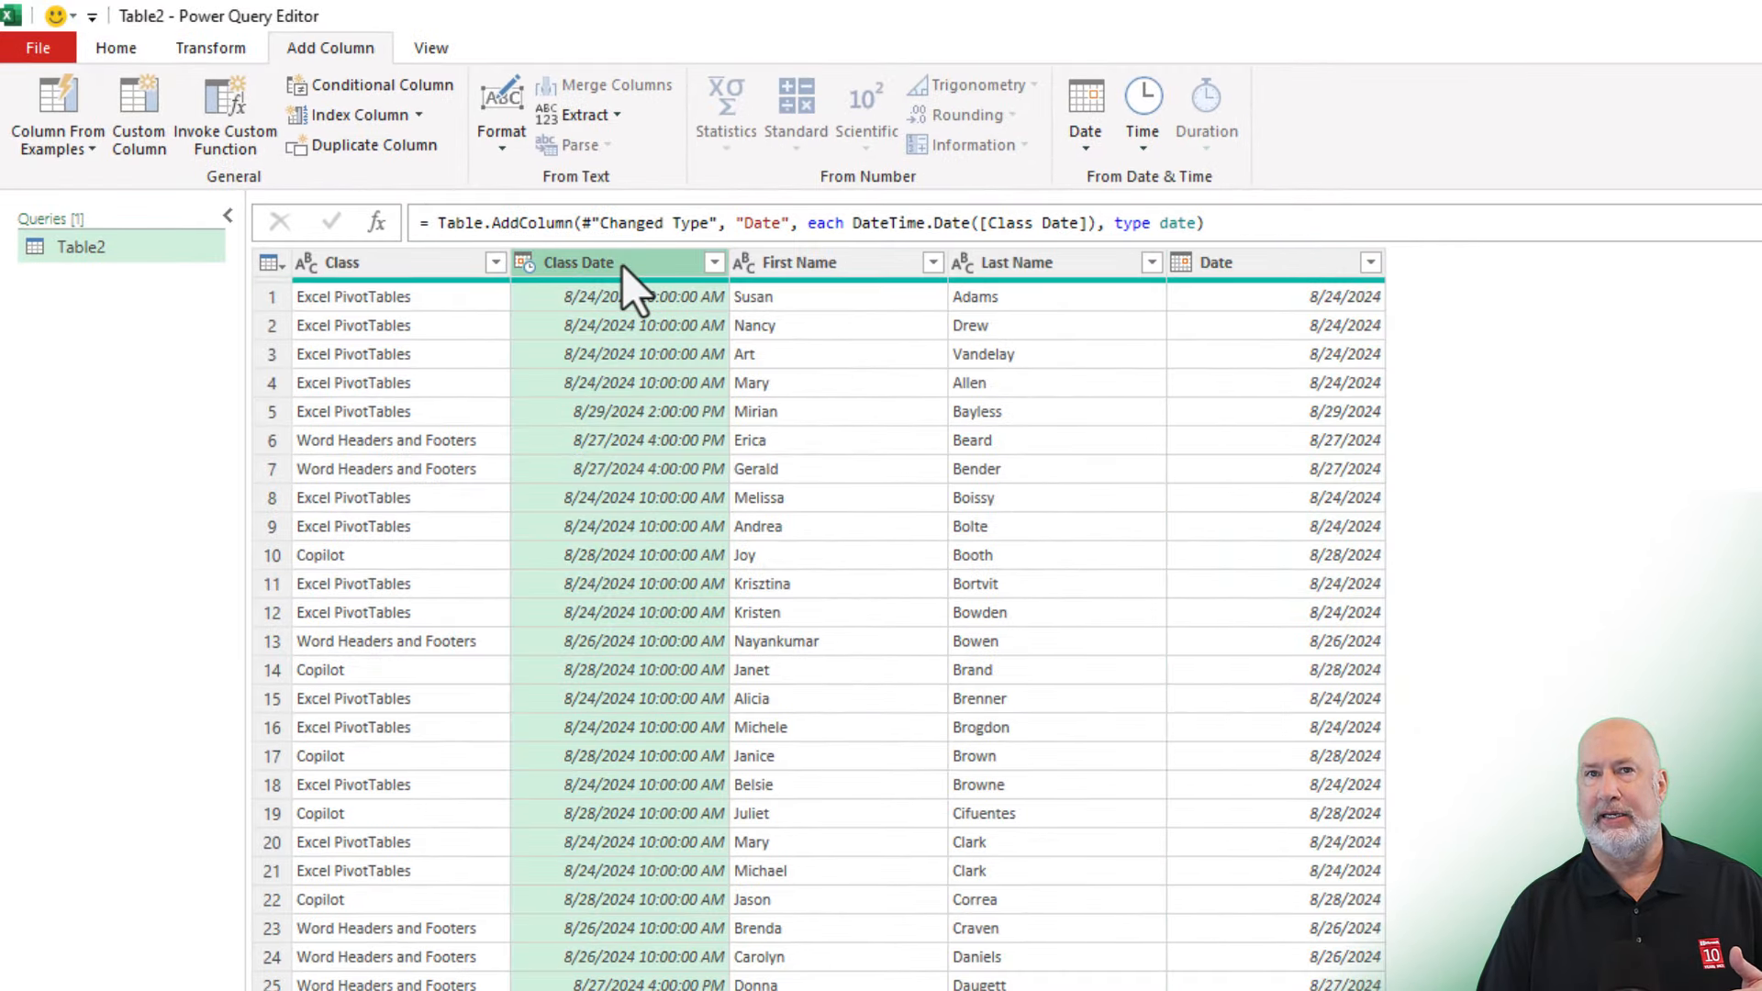
left_click(1136, 147)
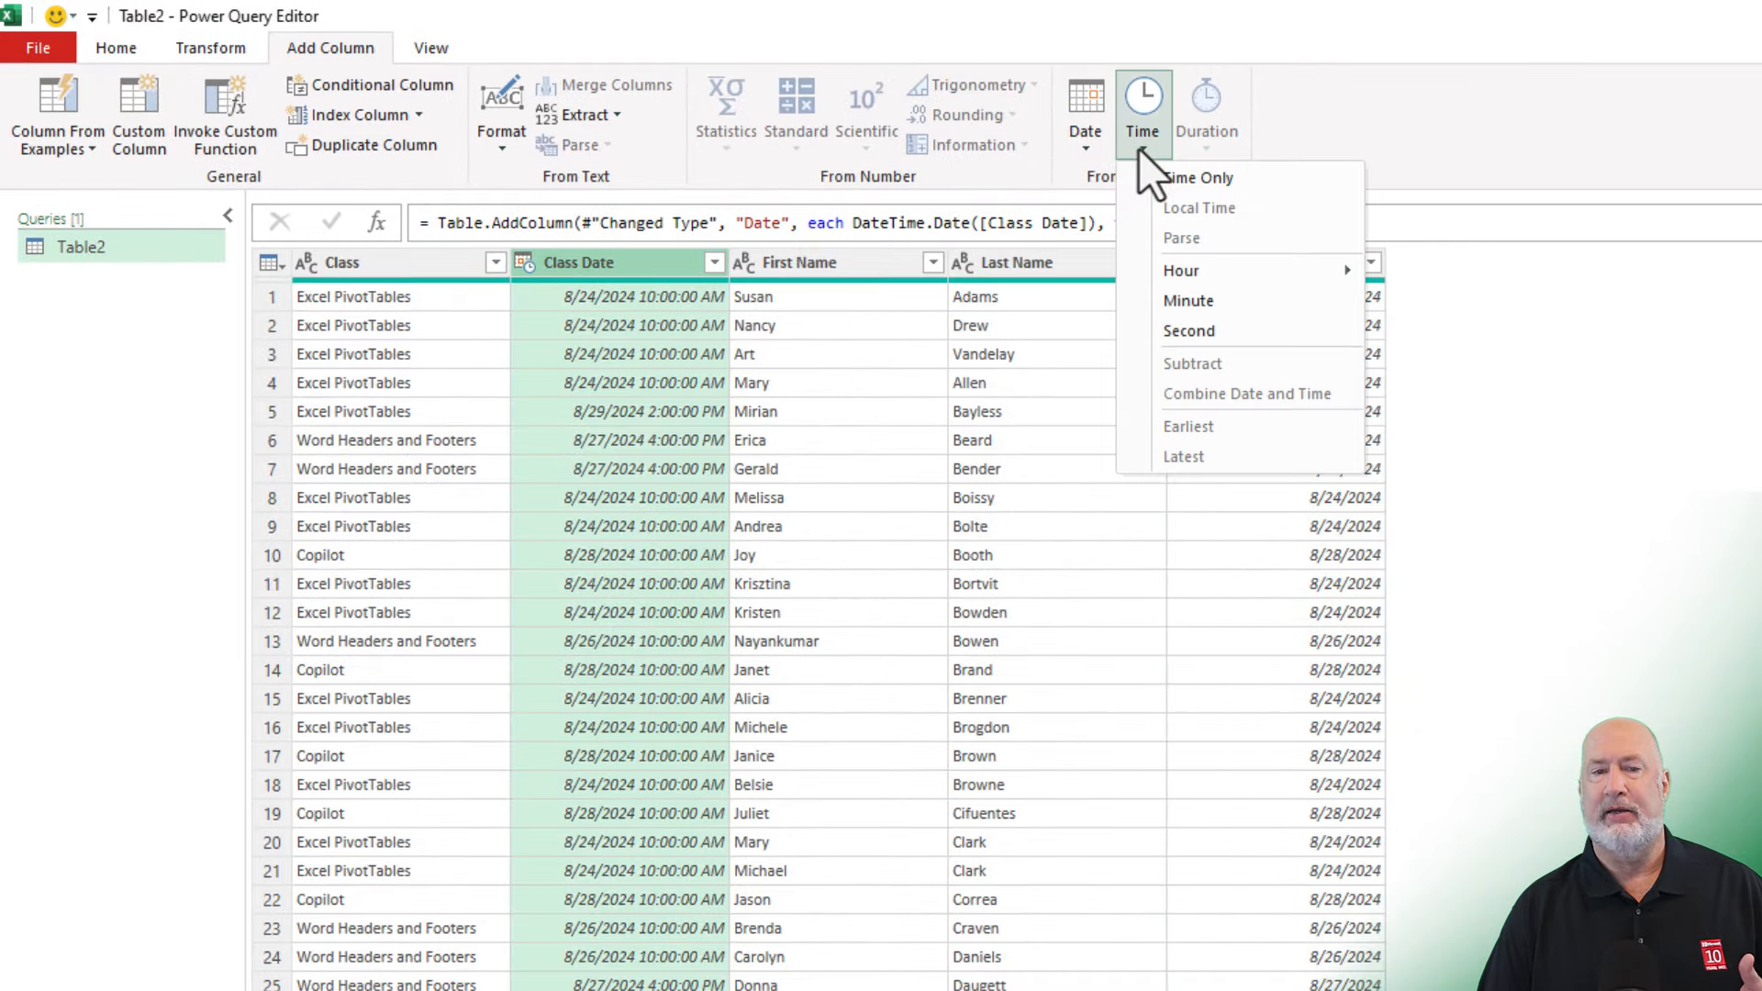
left_click(1197, 180)
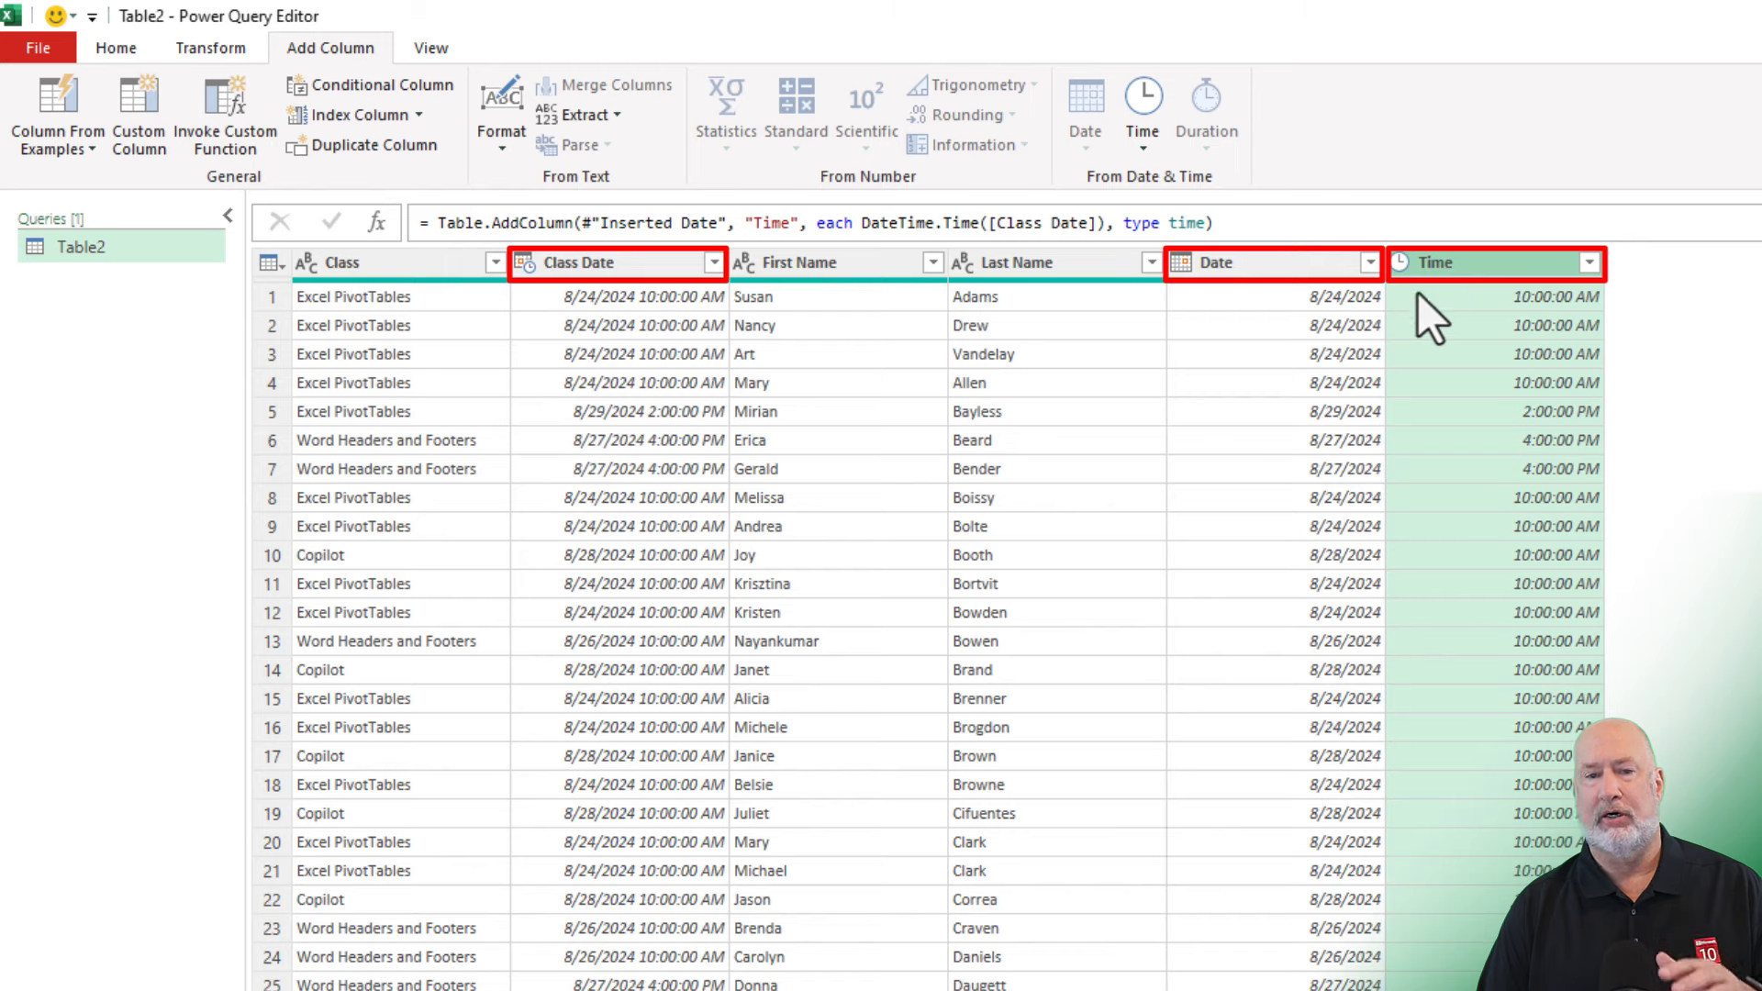
- Close the query and load it as a table to a new worksheet, then widen the Date and Time columns
left_click(1303, 308)
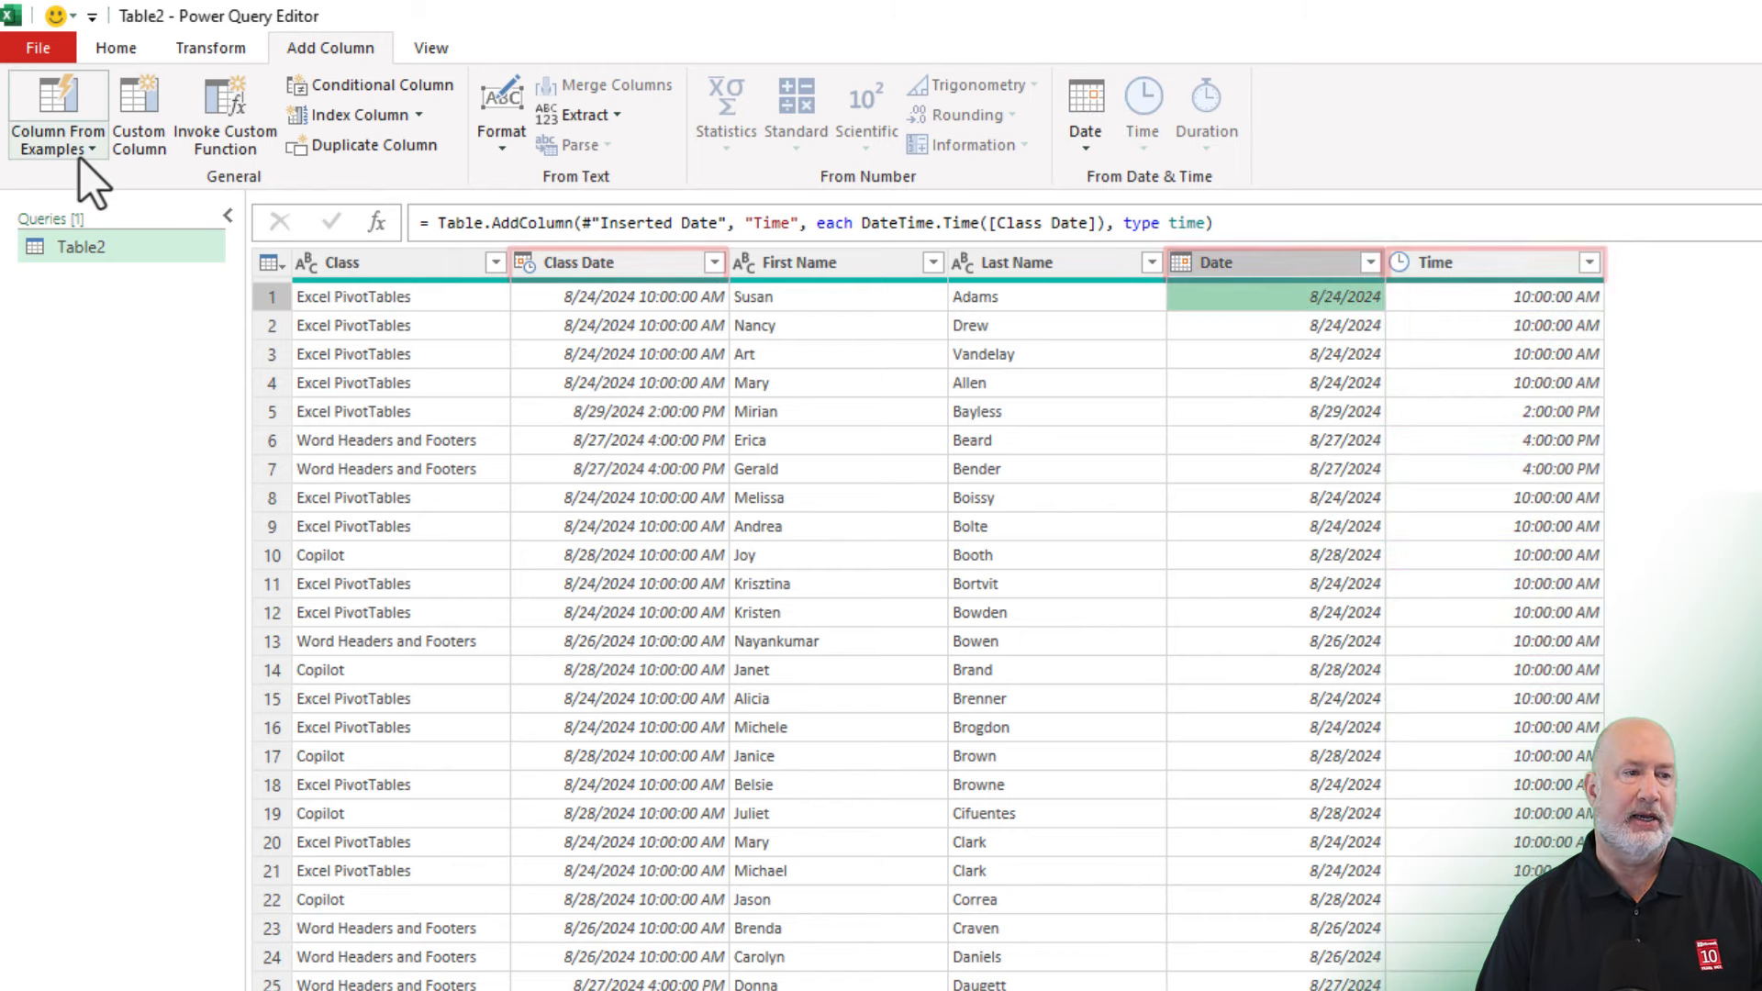
left_click(113, 51)
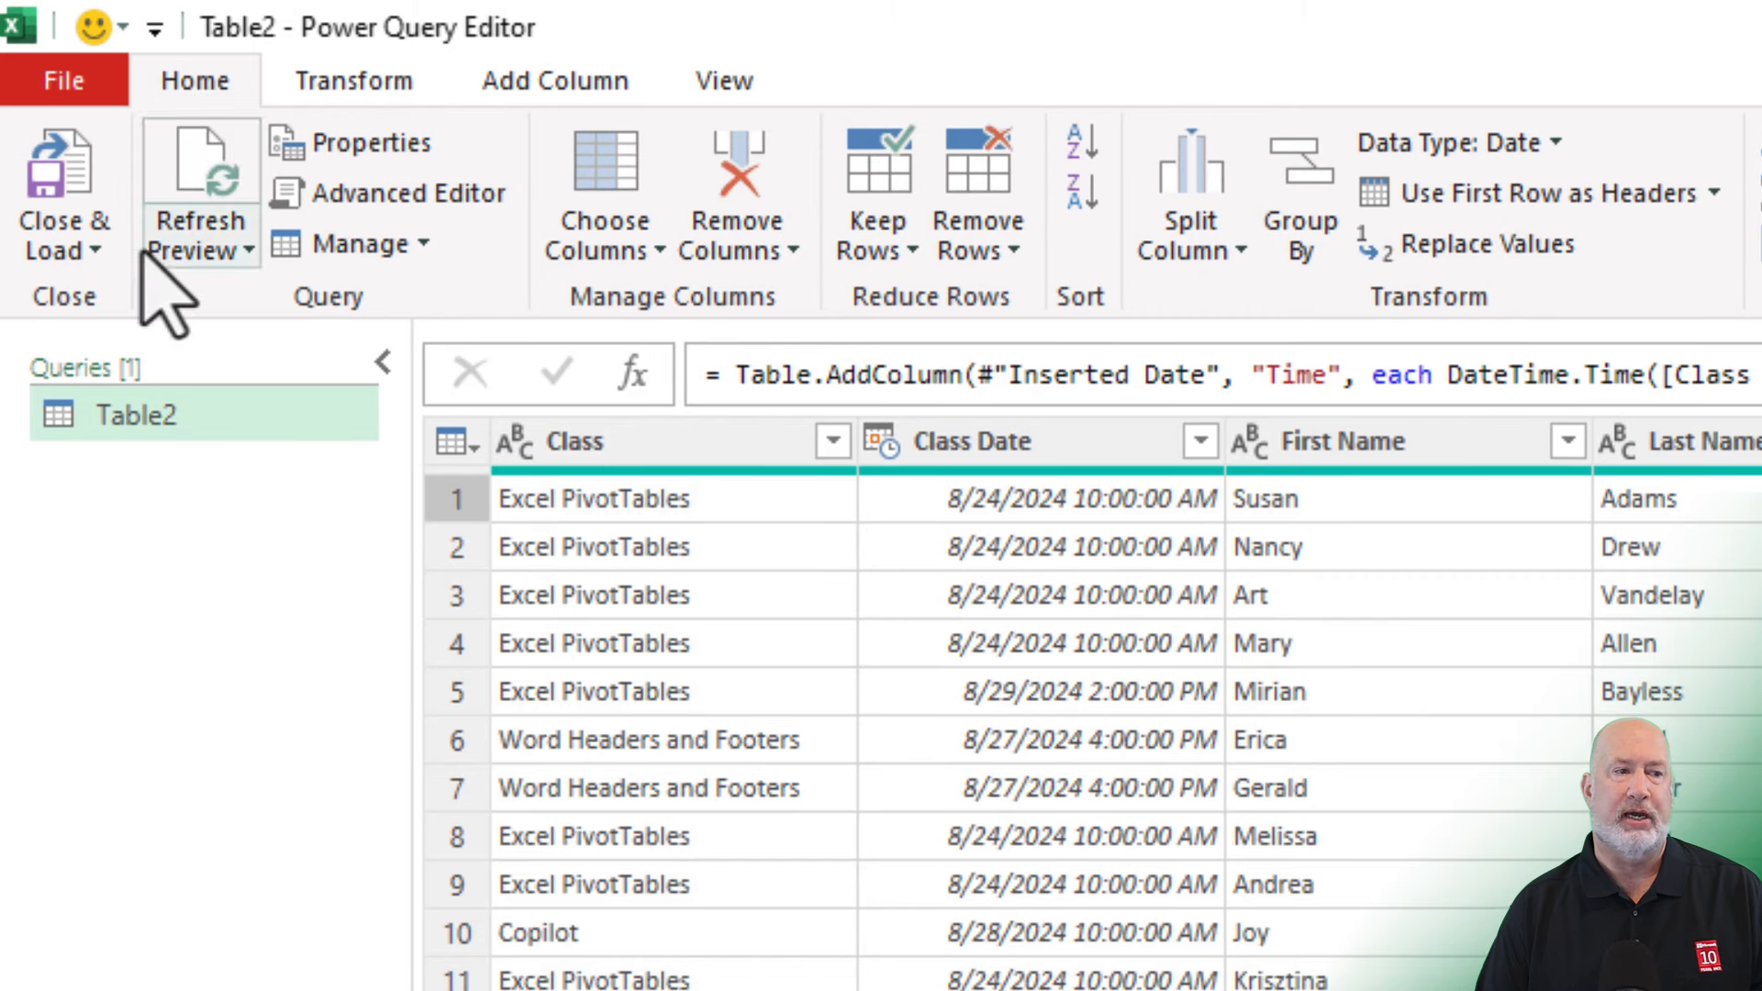
left_click(90, 255)
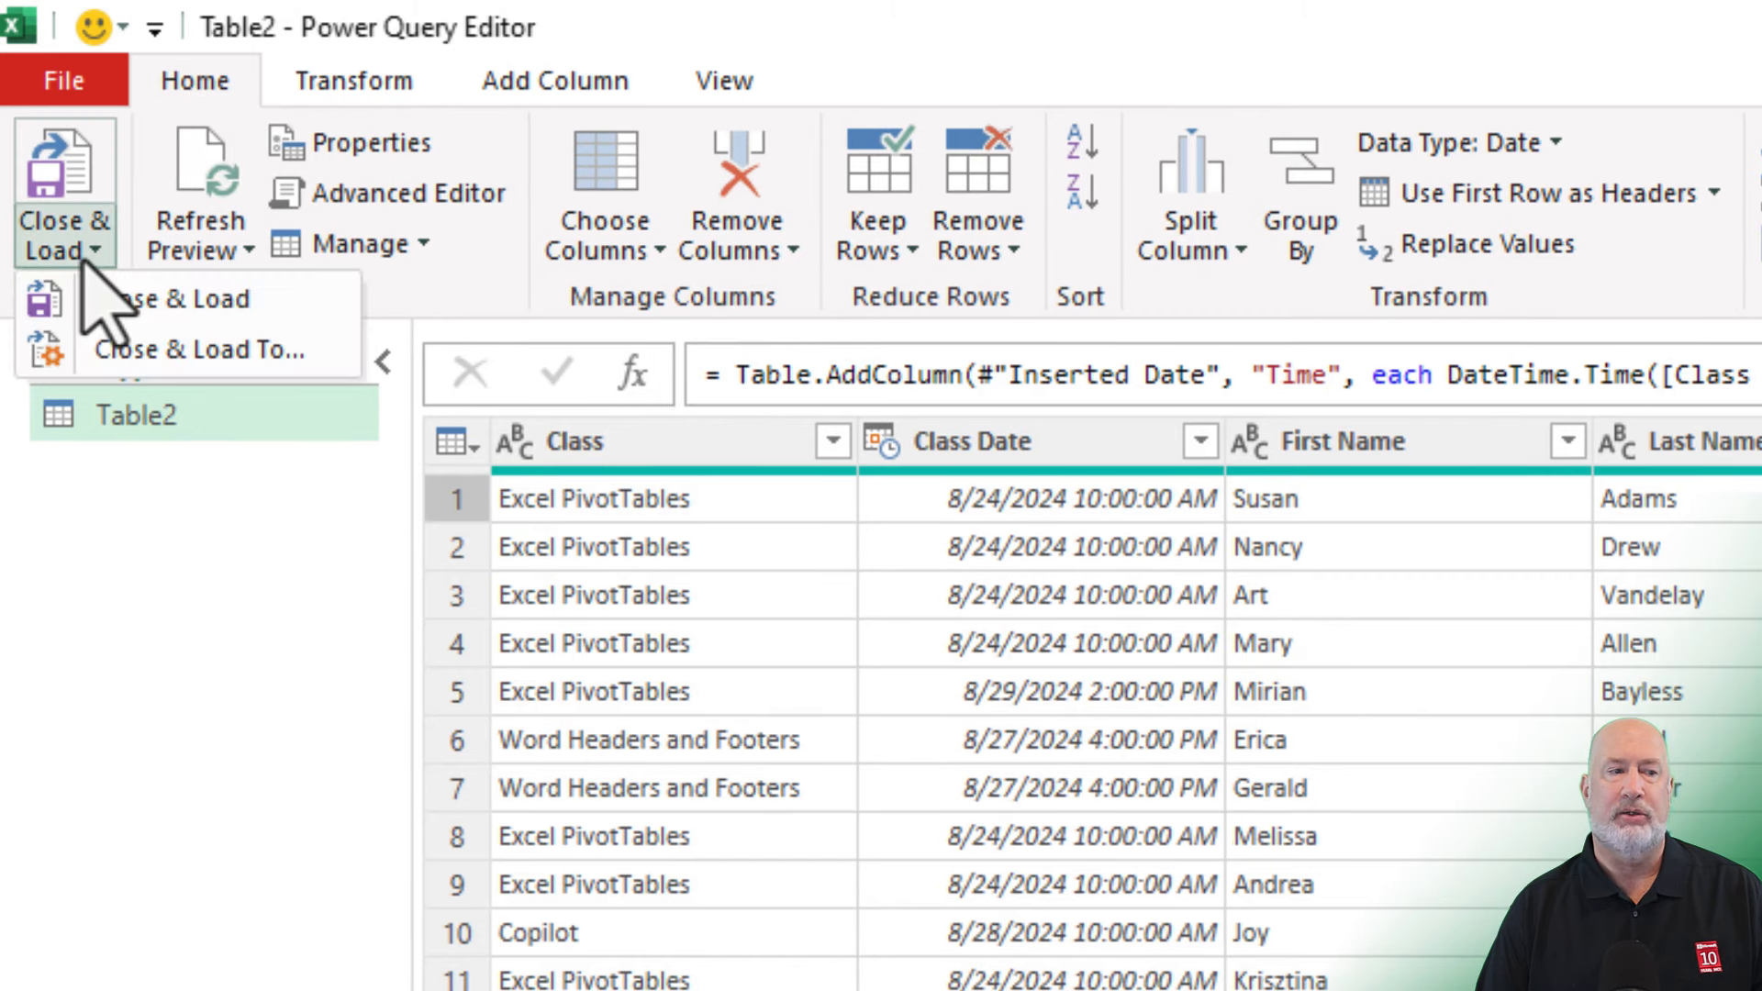
left_click(124, 362)
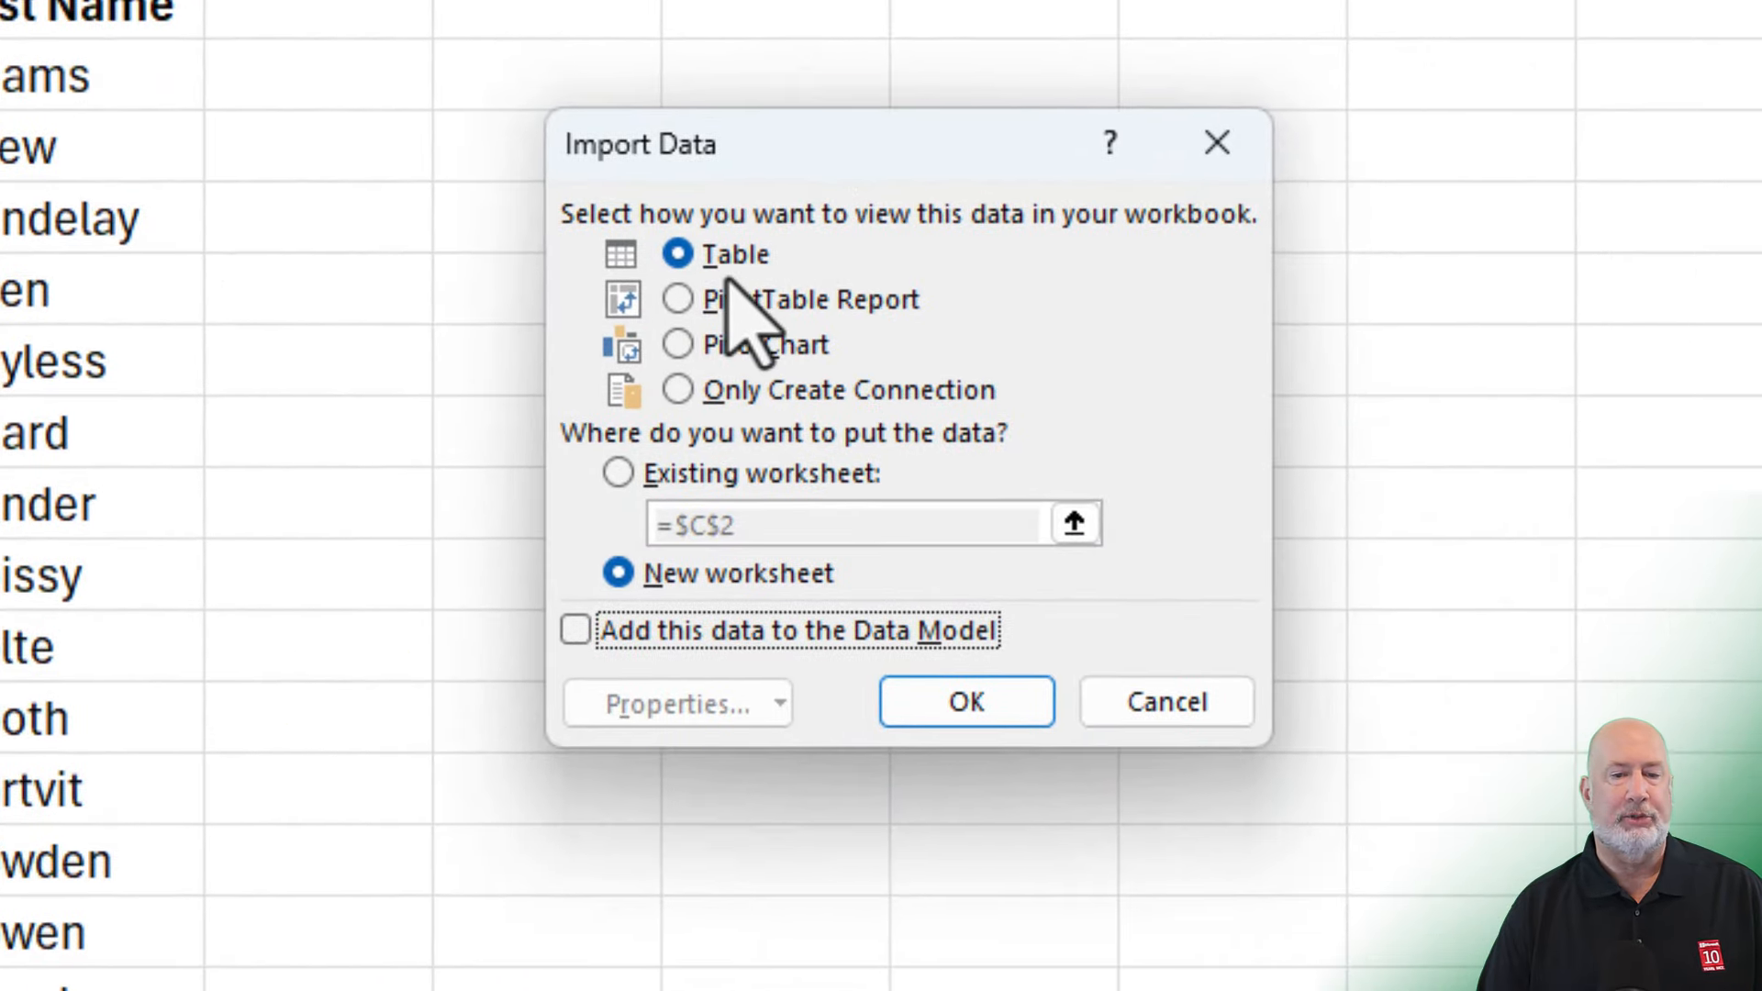
left_click(978, 709)
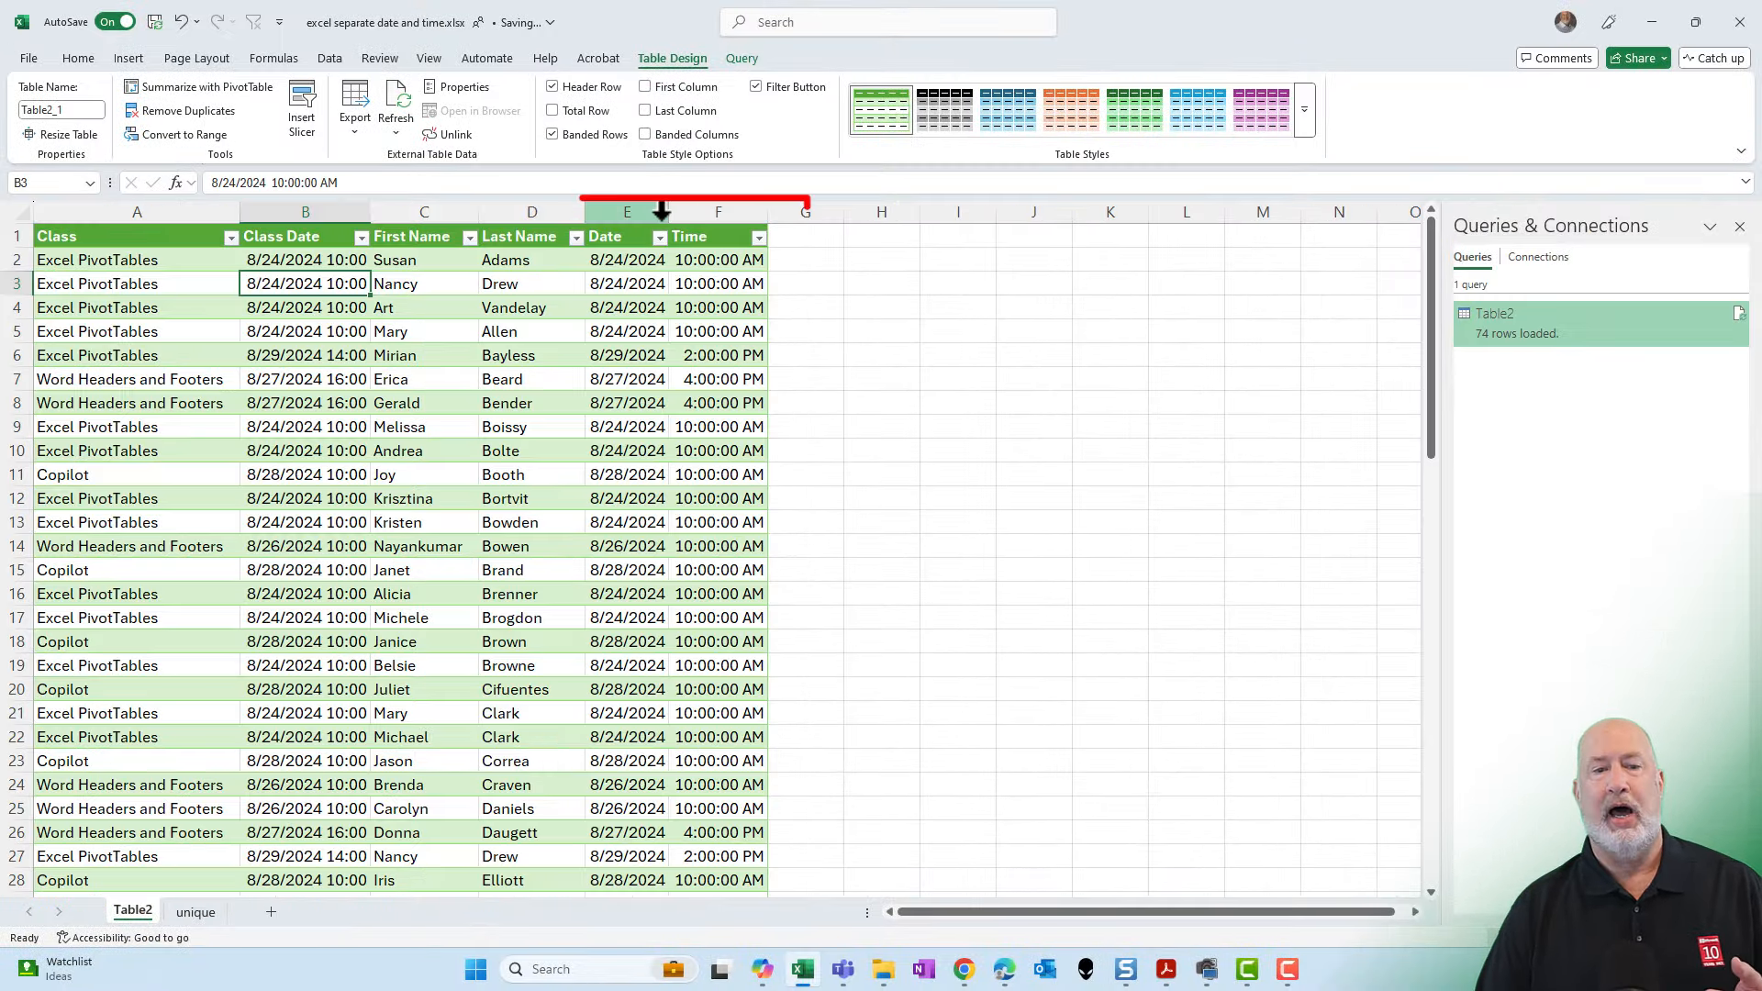
left_click_drag(666, 211, 814, 212)
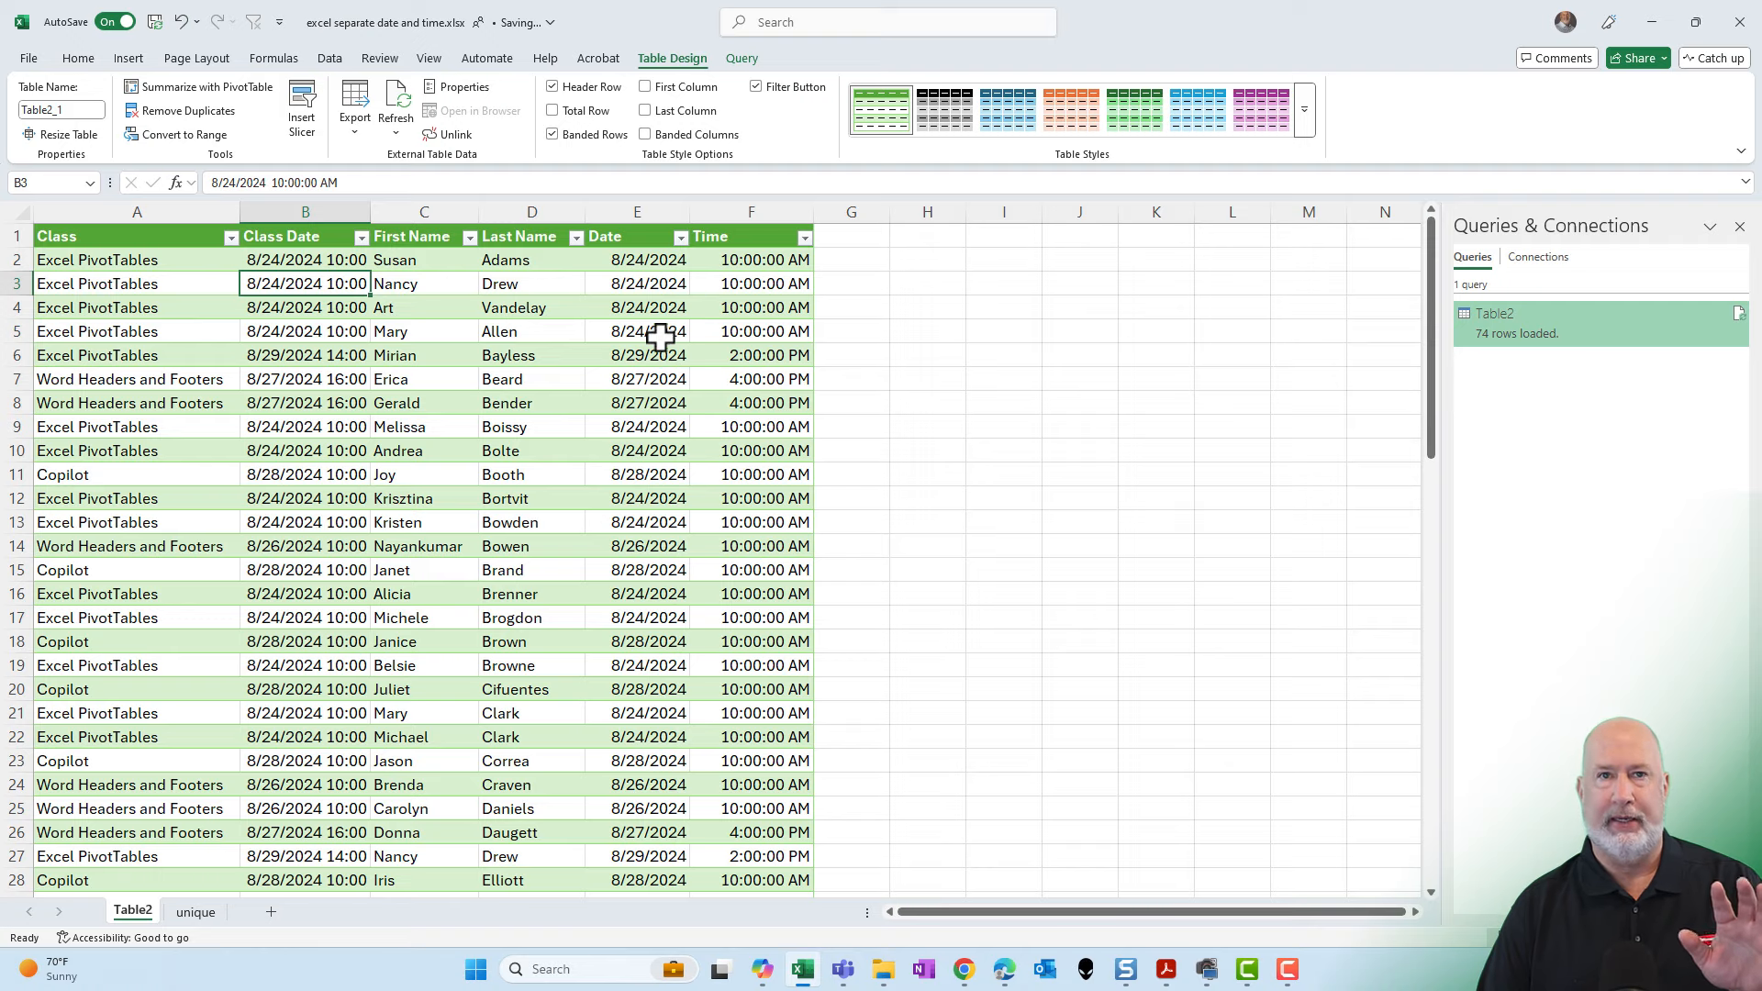
- On the unique sheet, copy the table's last seven rows, 69 to 75, and append them below starting at A76
left_click(204, 912)
scroll(504, 529, "down", 18)
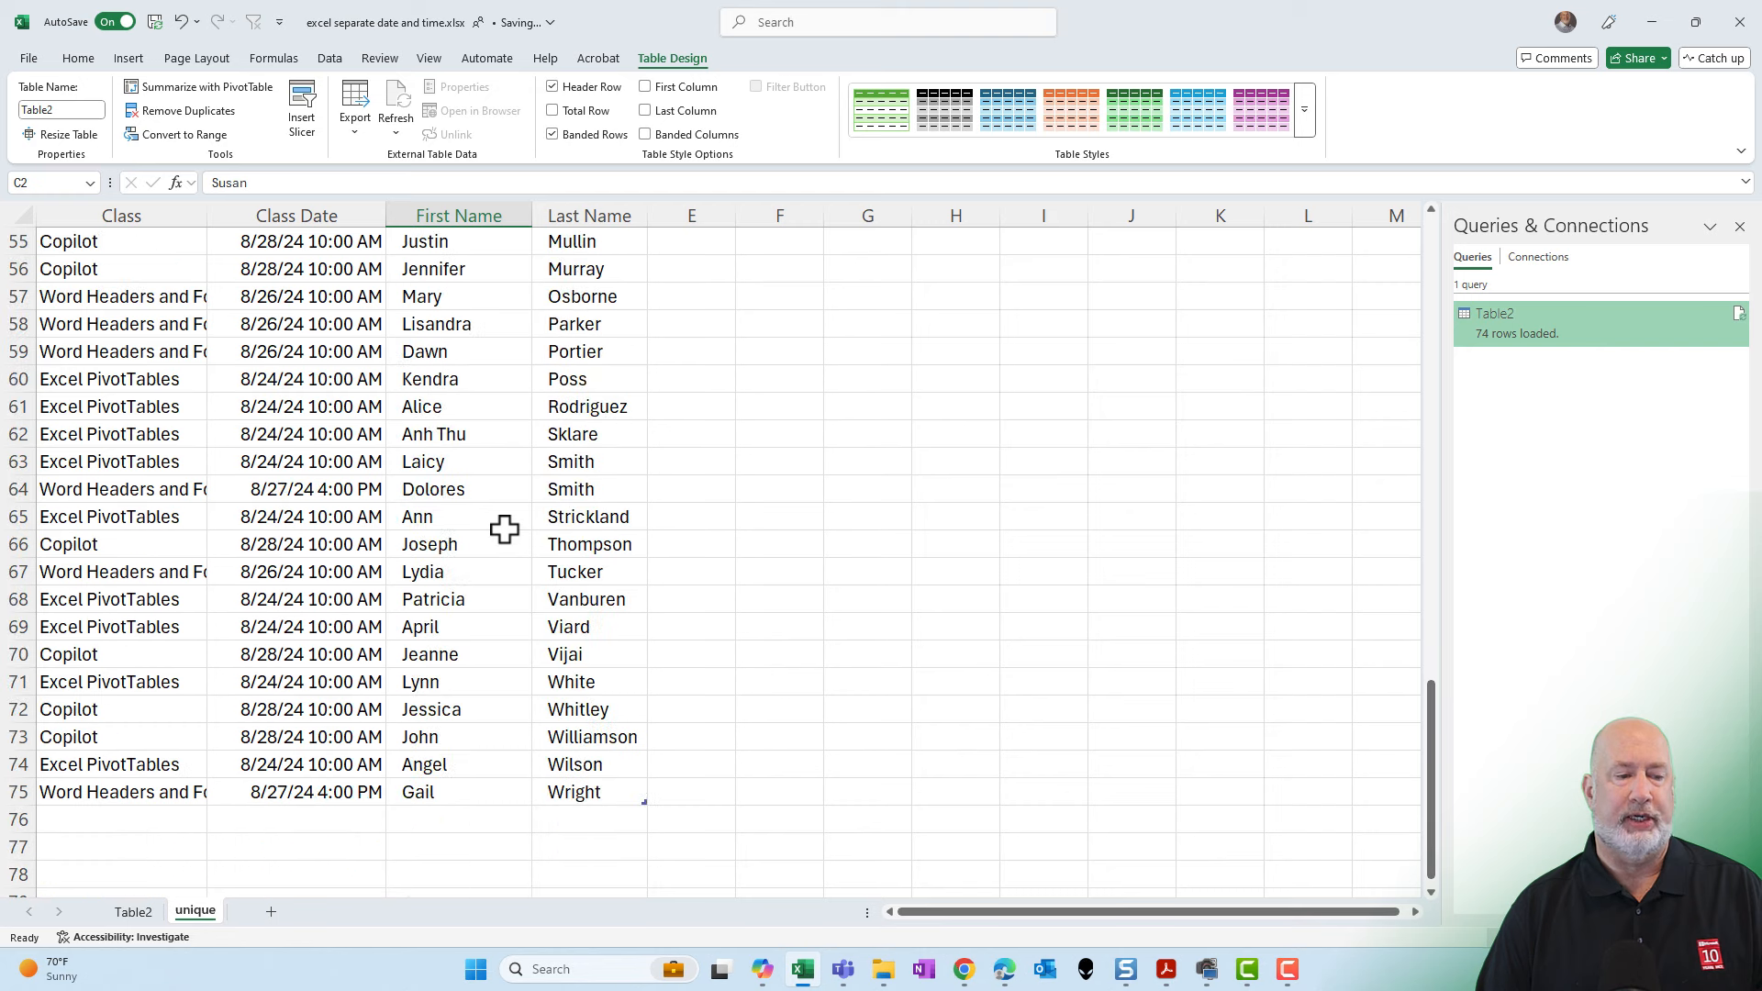
scroll(504, 529, "down", 4)
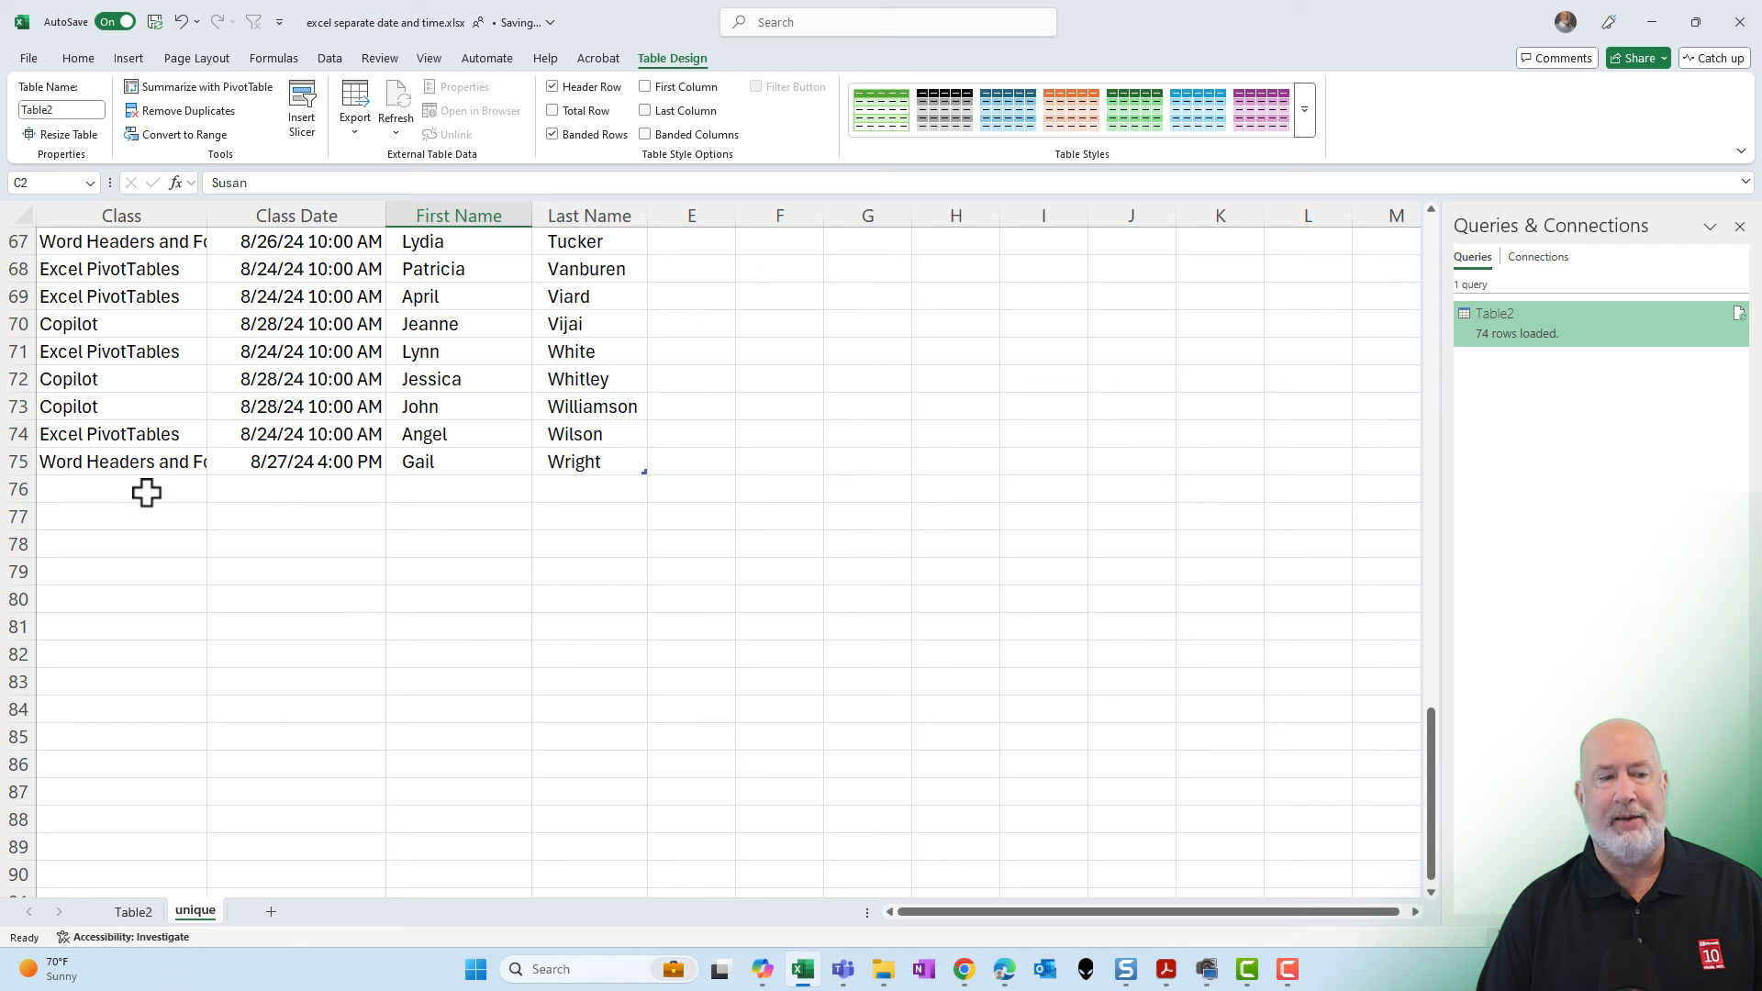
left_click_drag(115, 296, 565, 448)
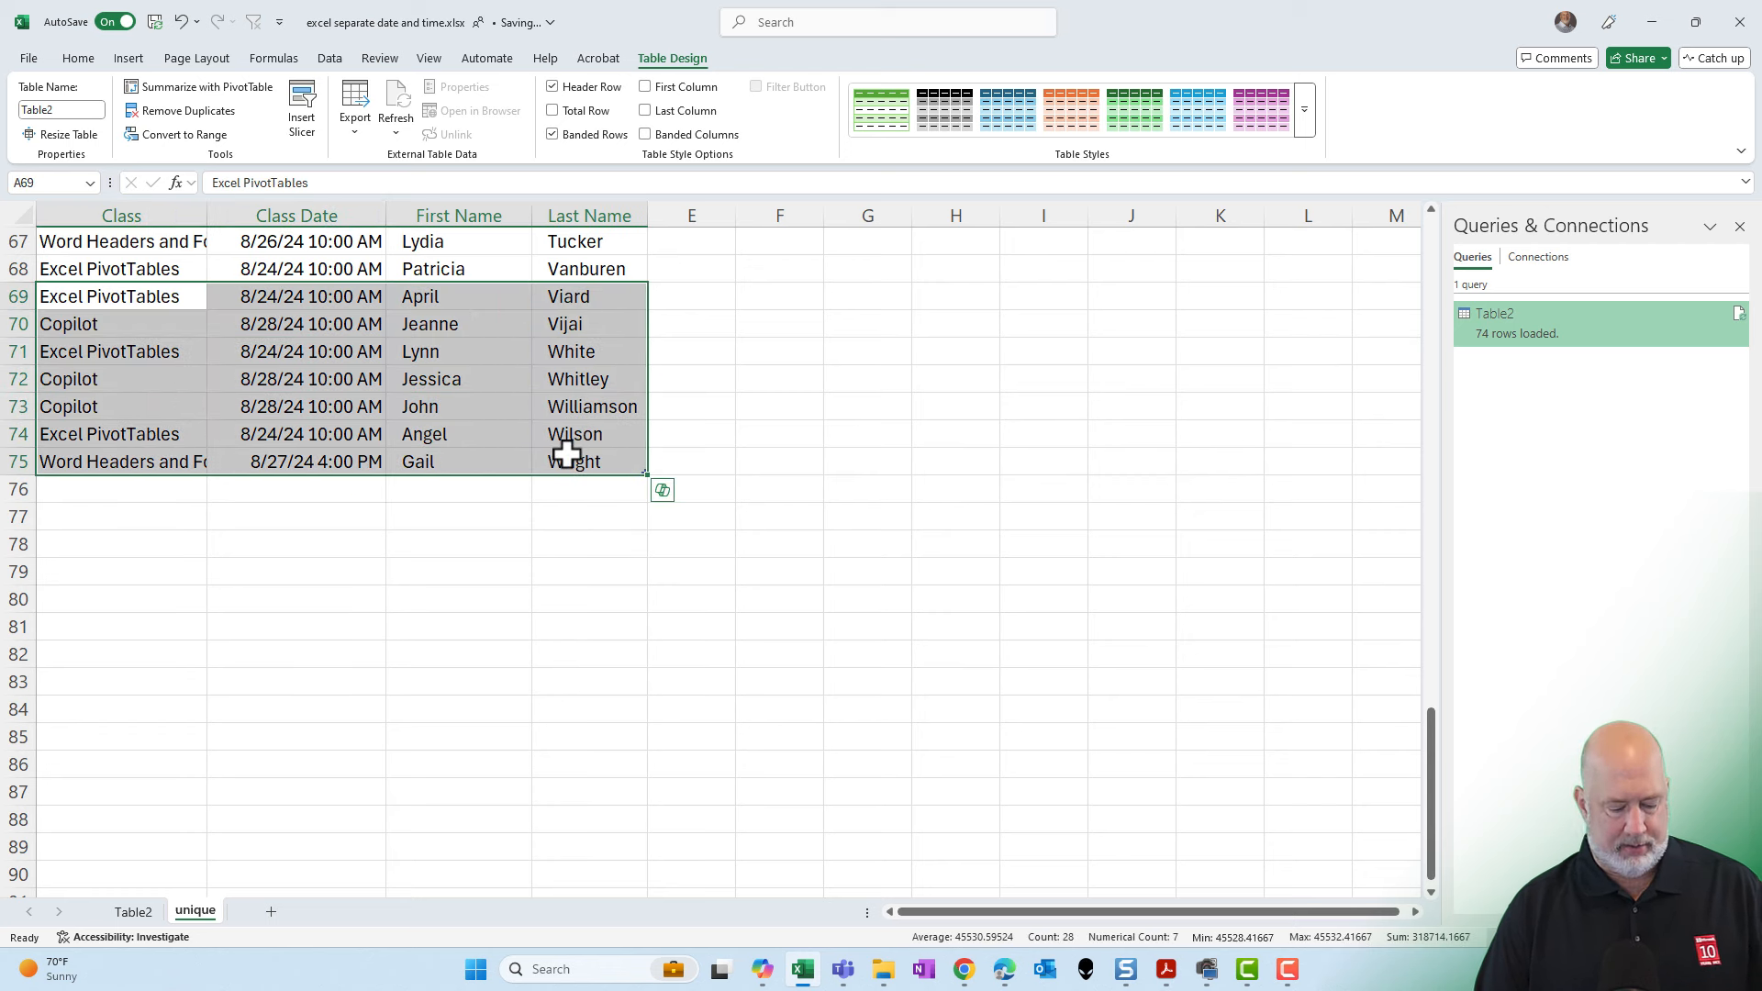
key("ctrl+c")
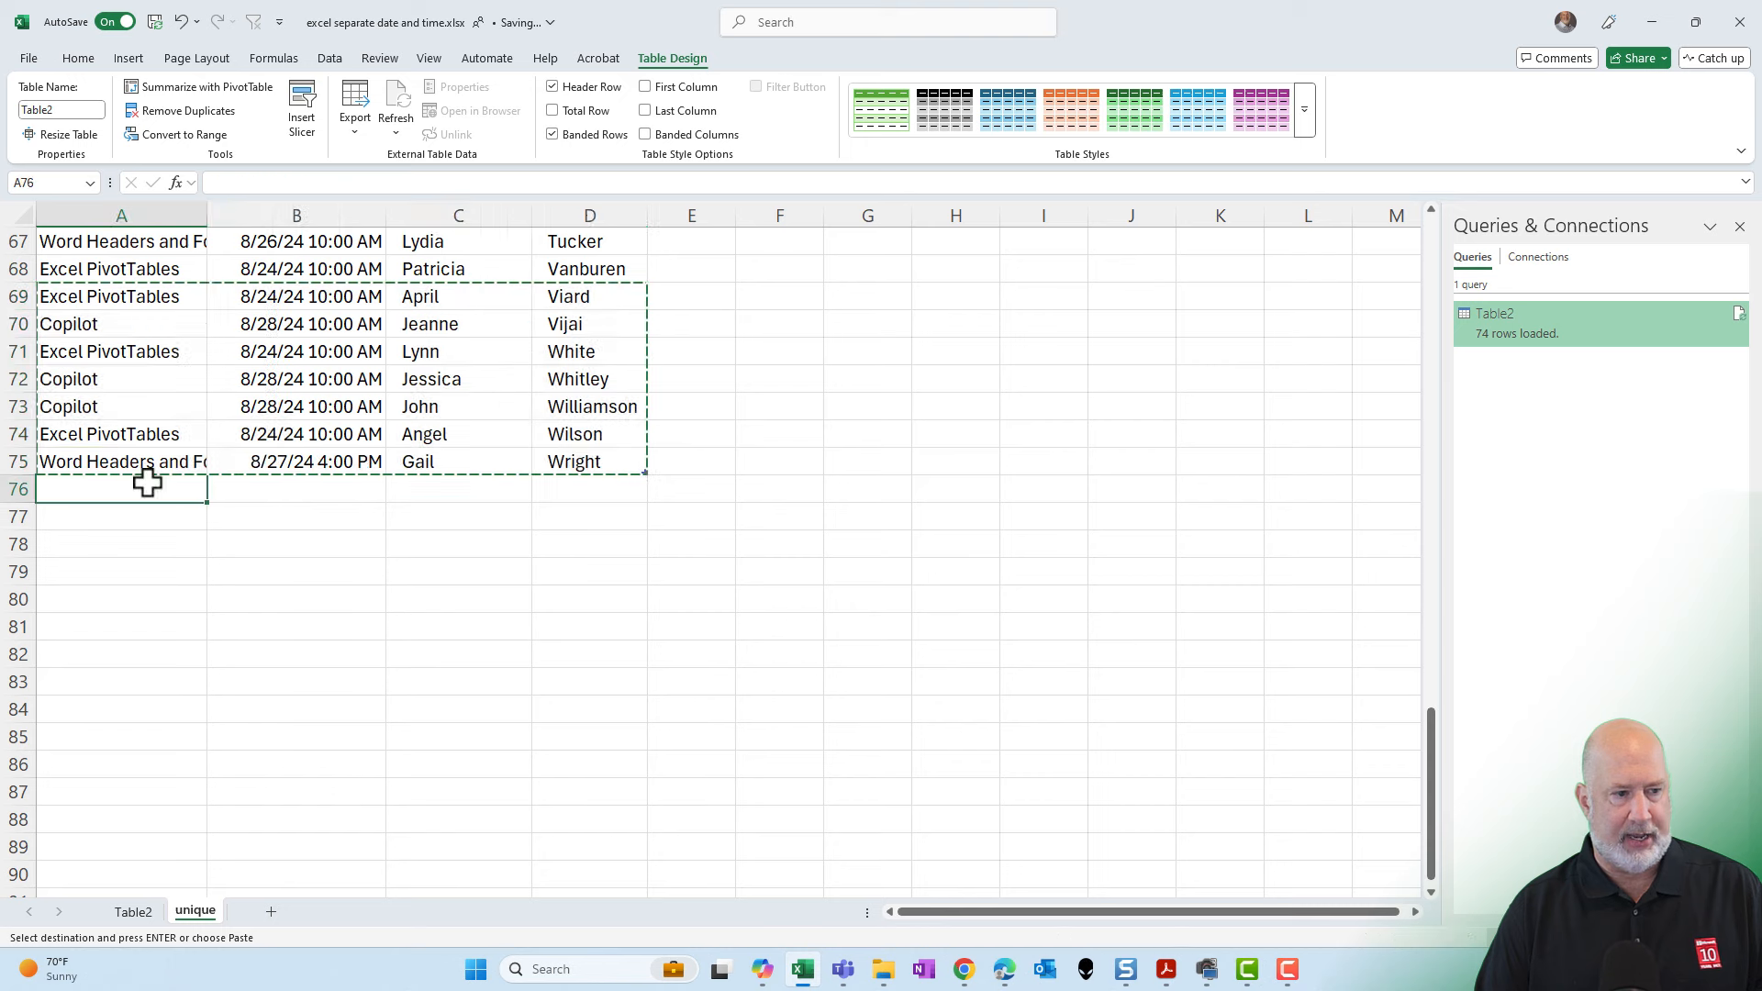
left_click(156, 486)
key("ctrl+v")
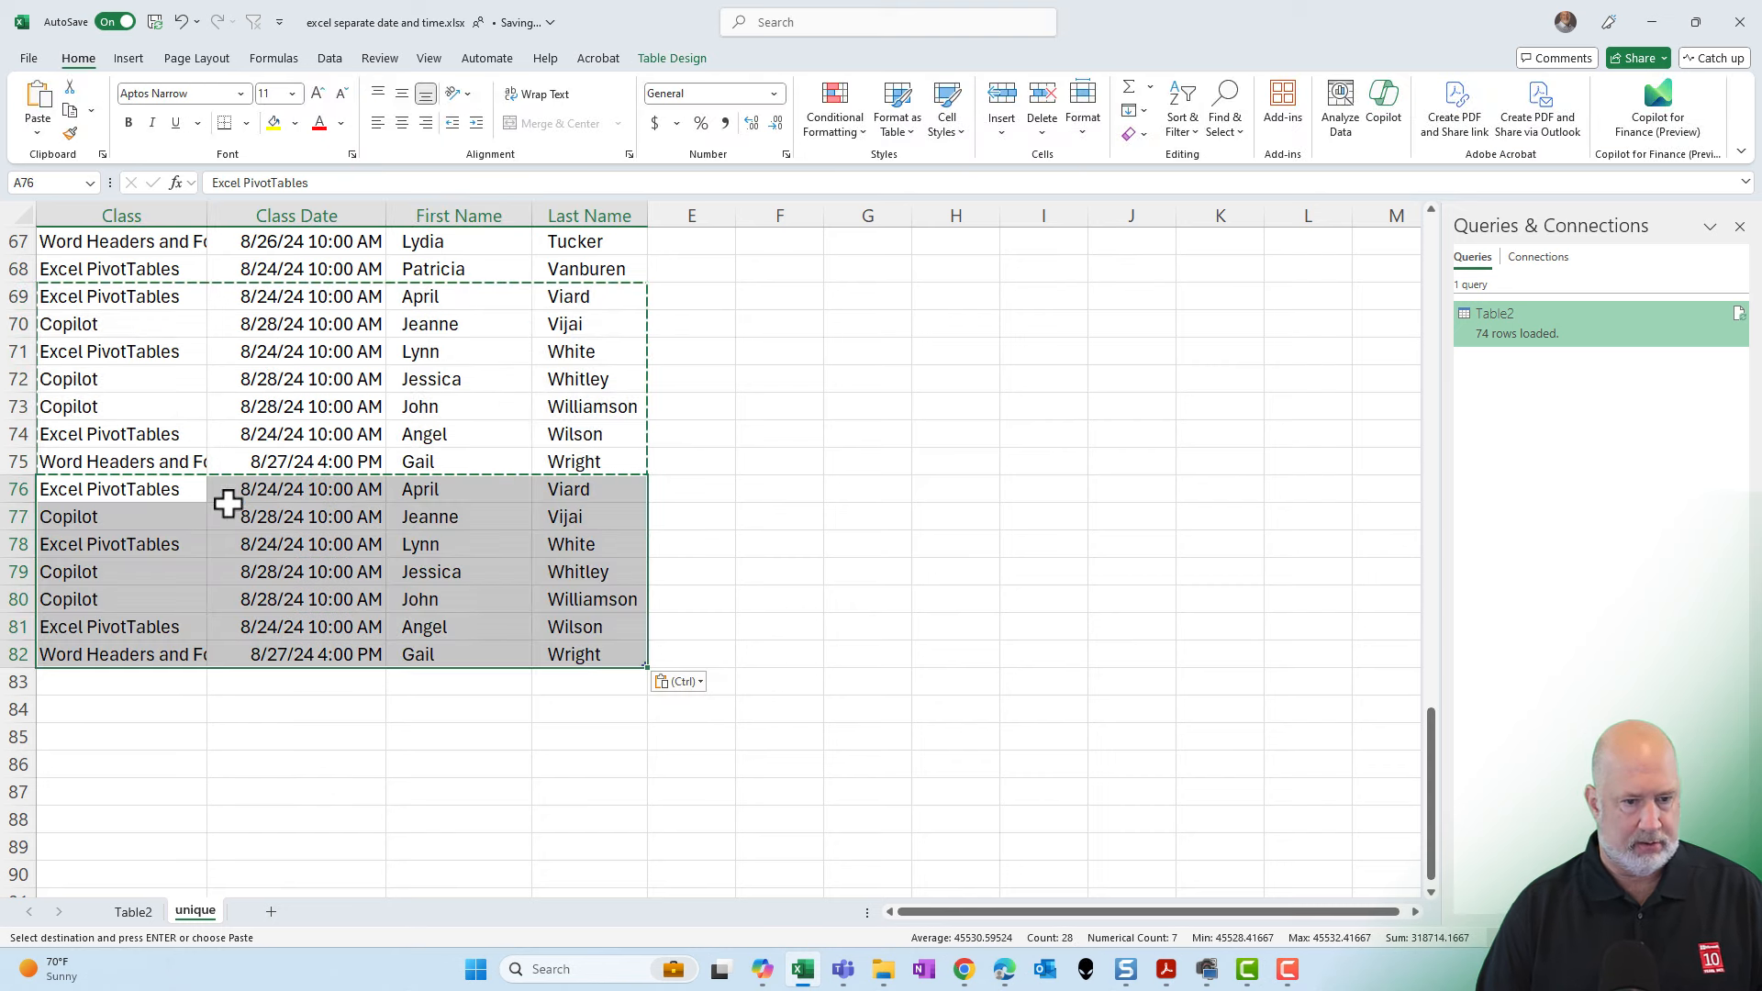
left_click(370, 382)
key("Escape")
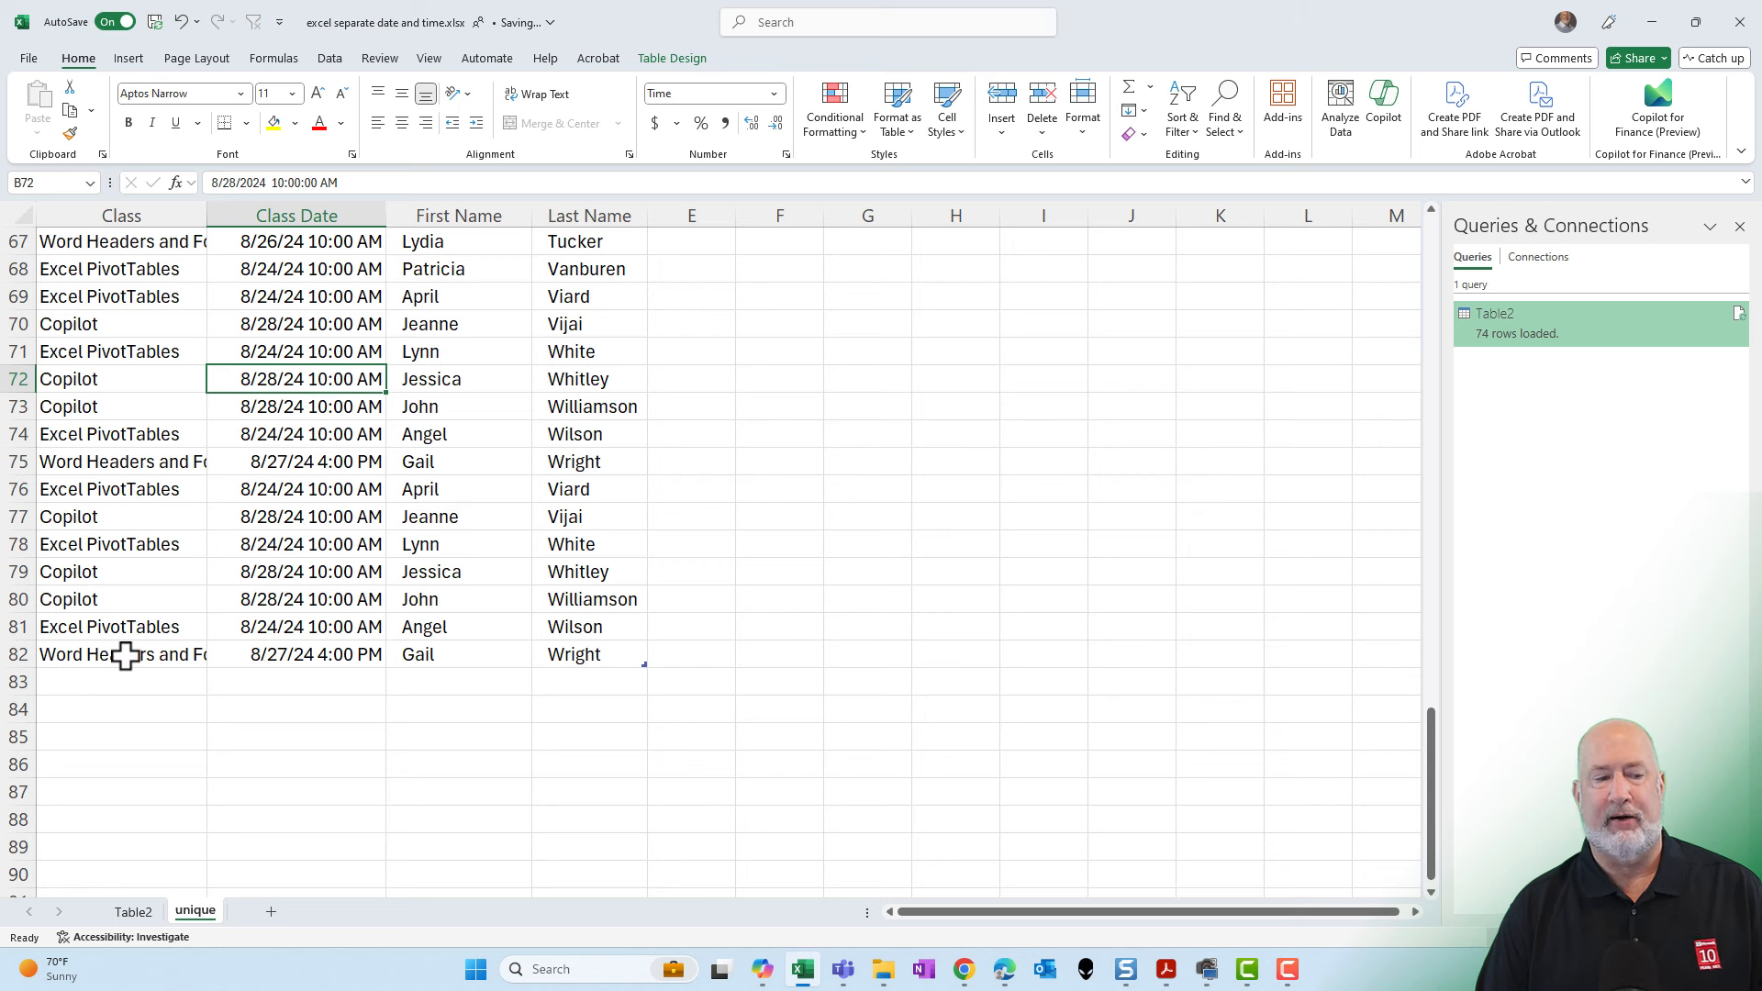
- Return to the Table2 sheet, check the loaded table's last rows, and refresh the Table2 query
left_click(134, 913)
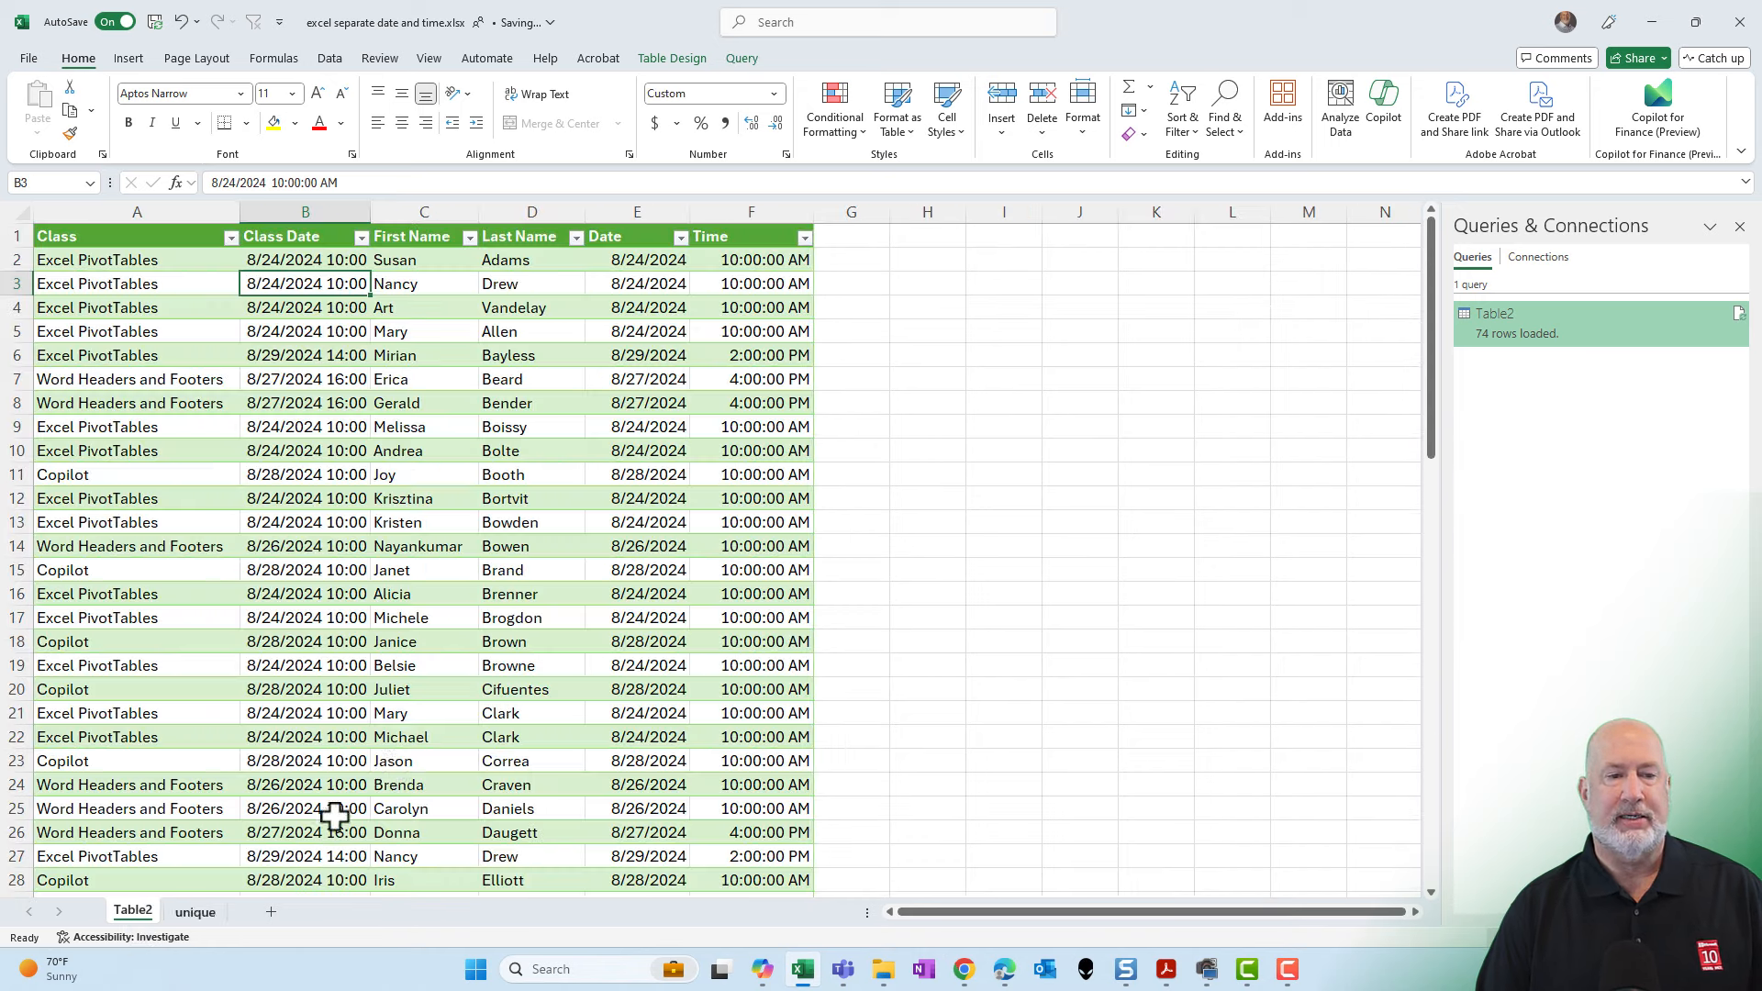
scroll(686, 507, "down", 7)
scroll(686, 508, "down", 11)
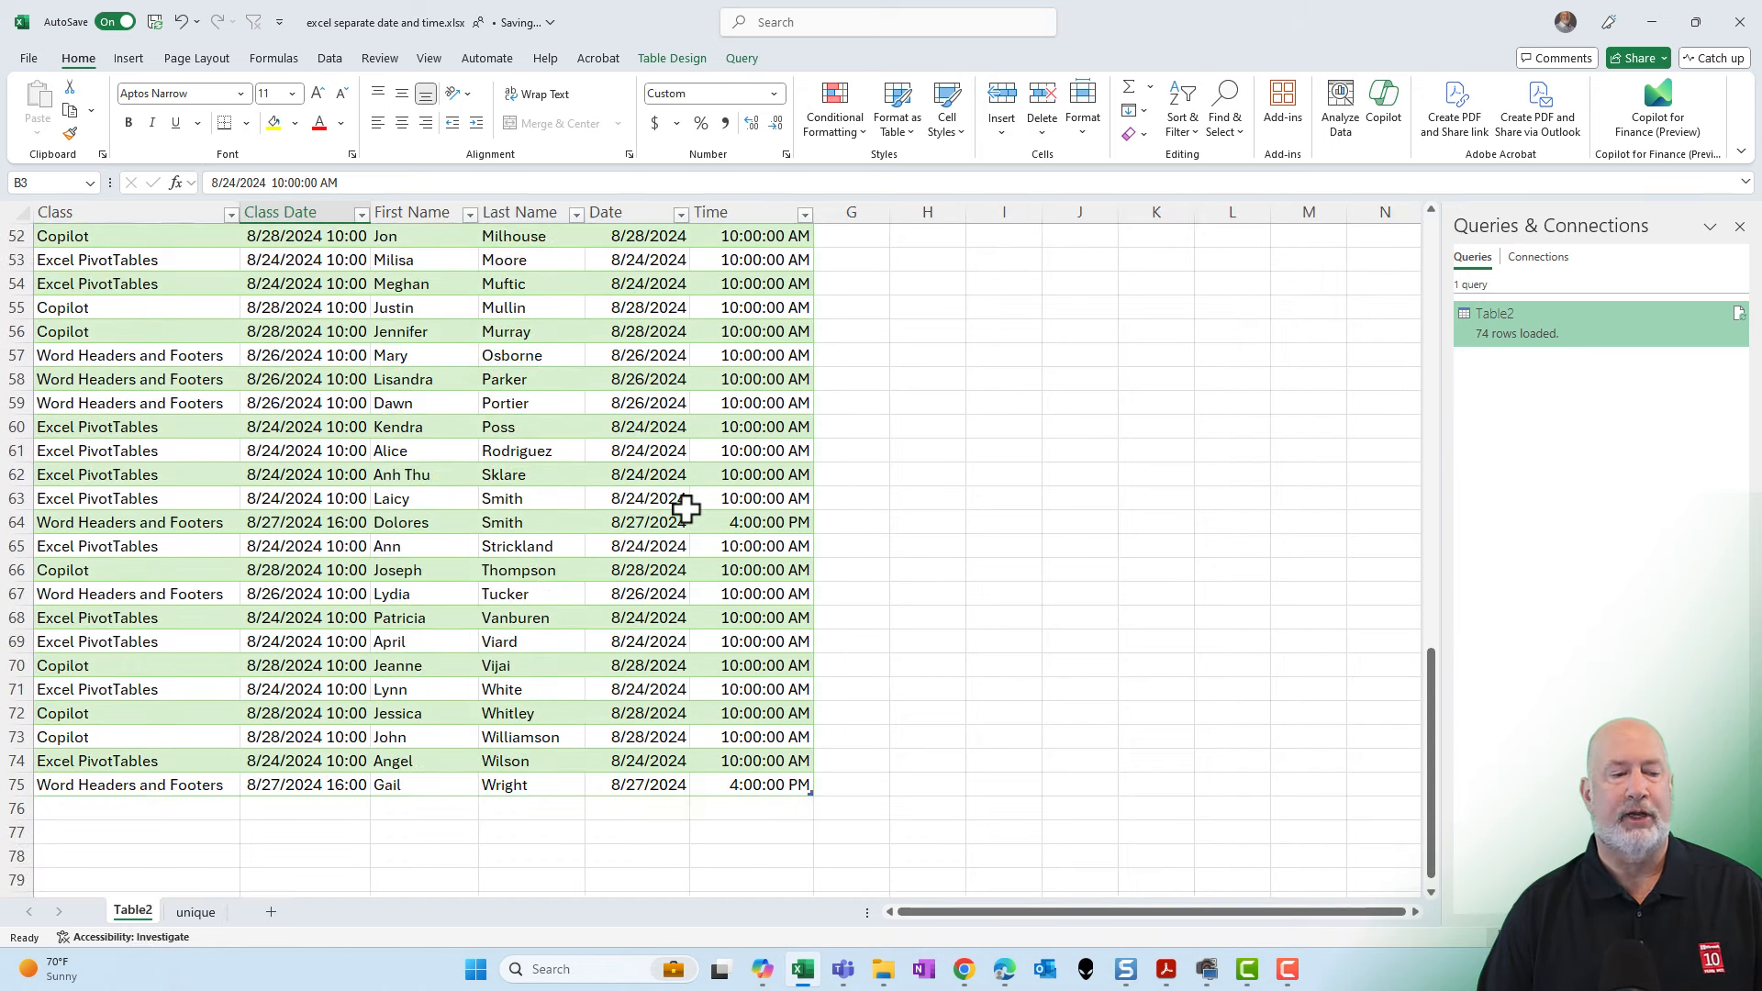
scroll(685, 507, "up", 18)
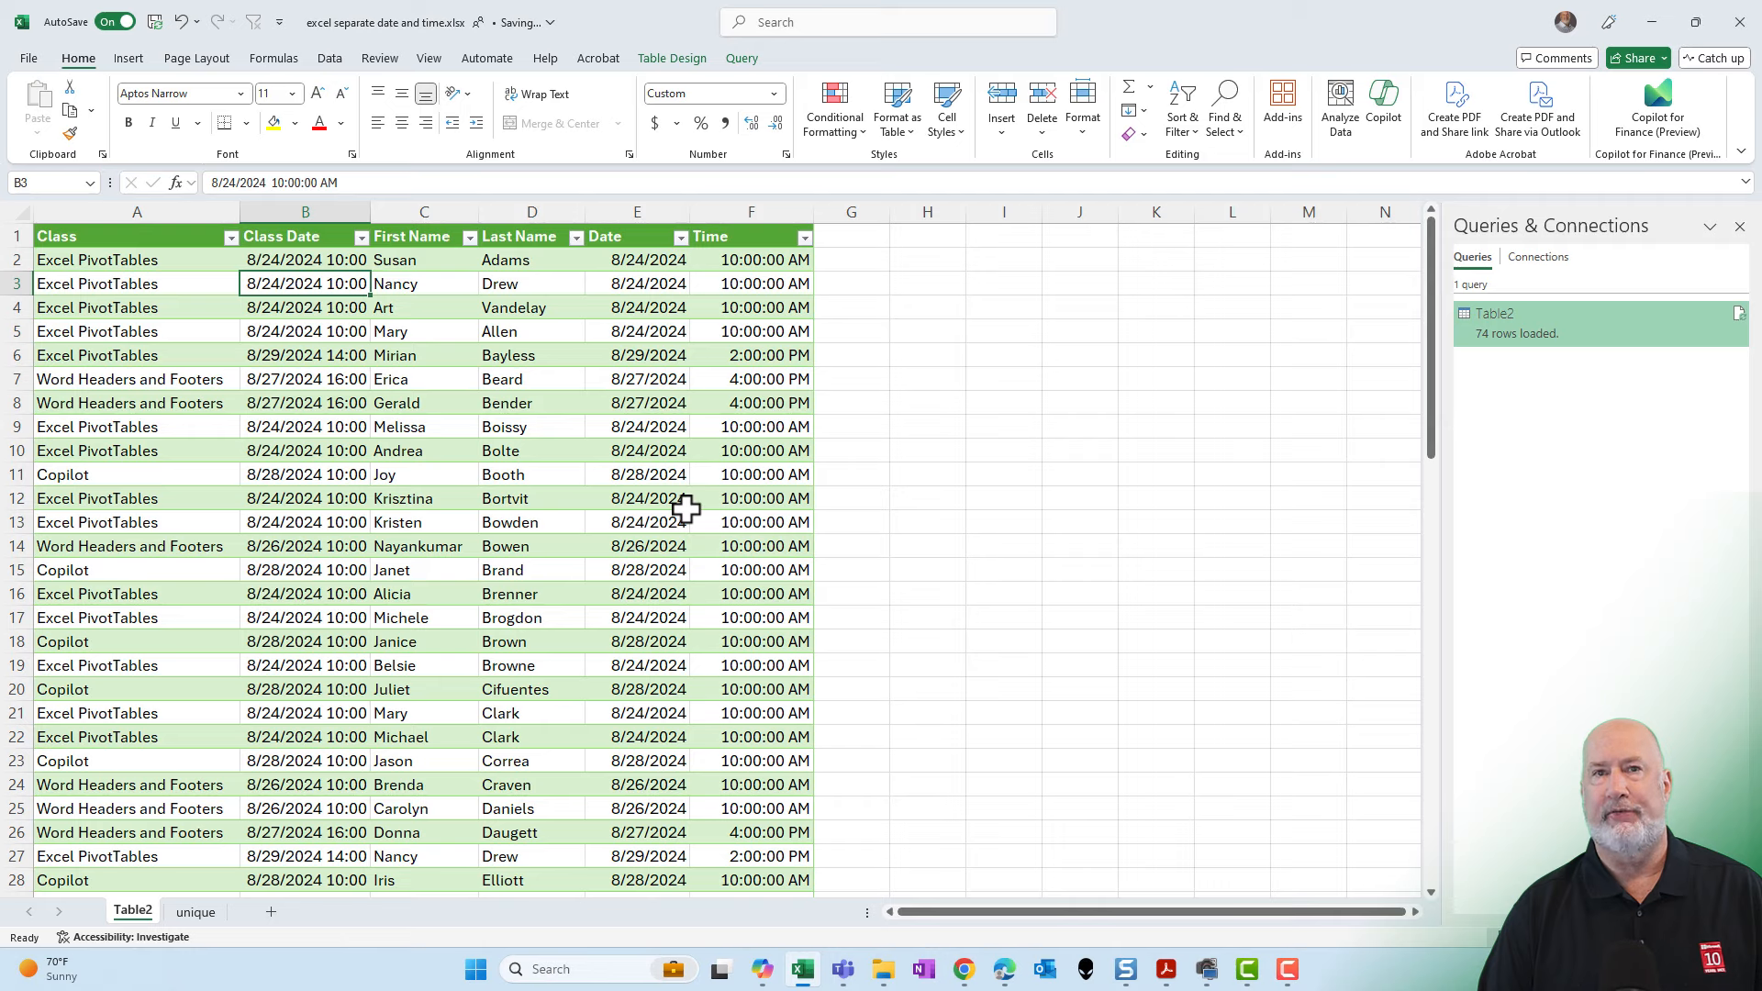
mouse_move(1539, 334)
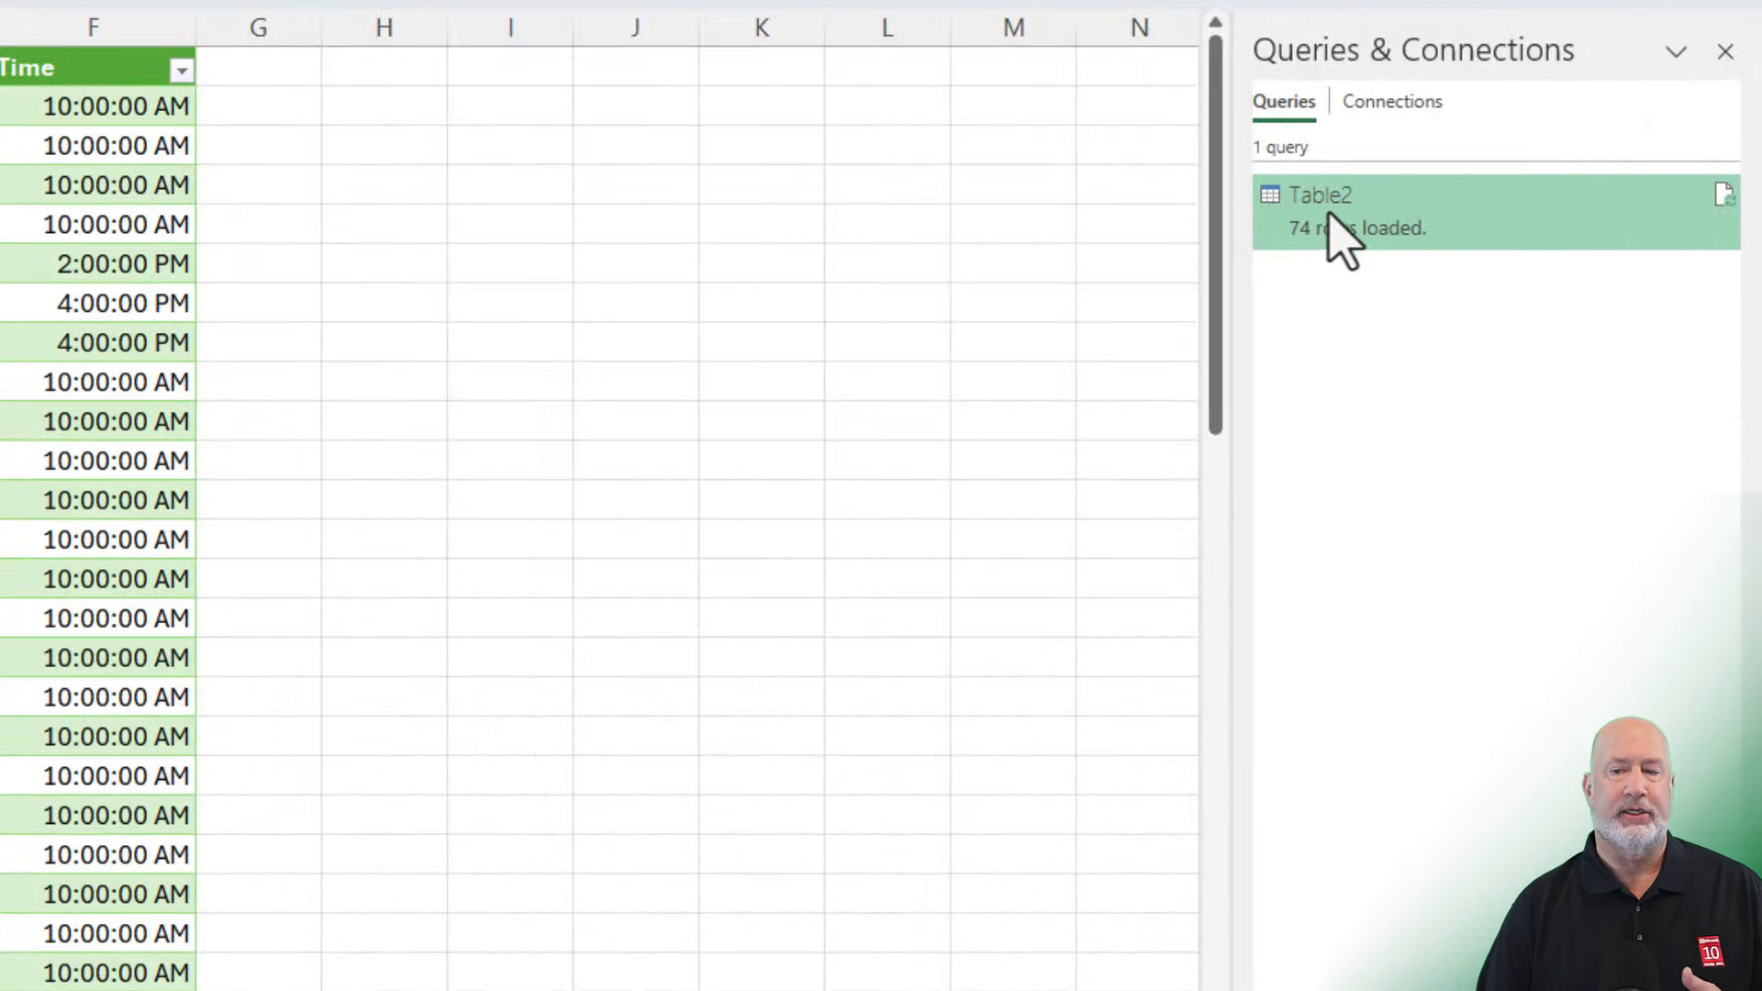
right_click(1320, 213)
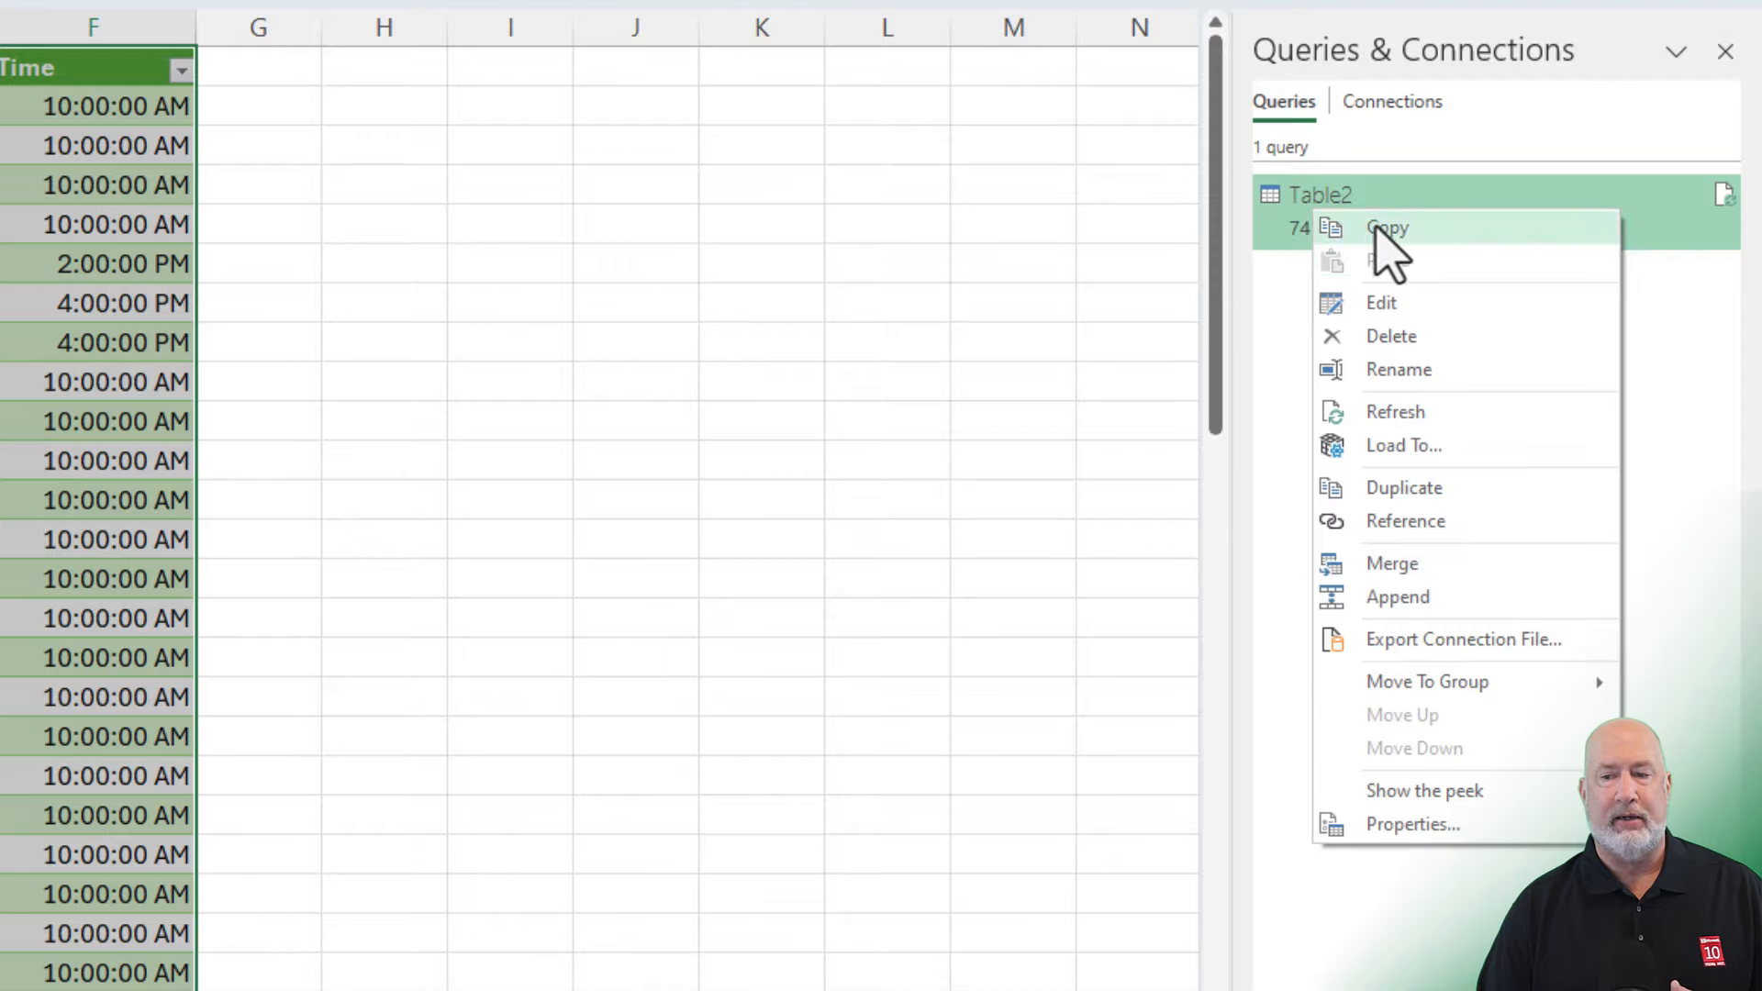
left_click(1418, 413)
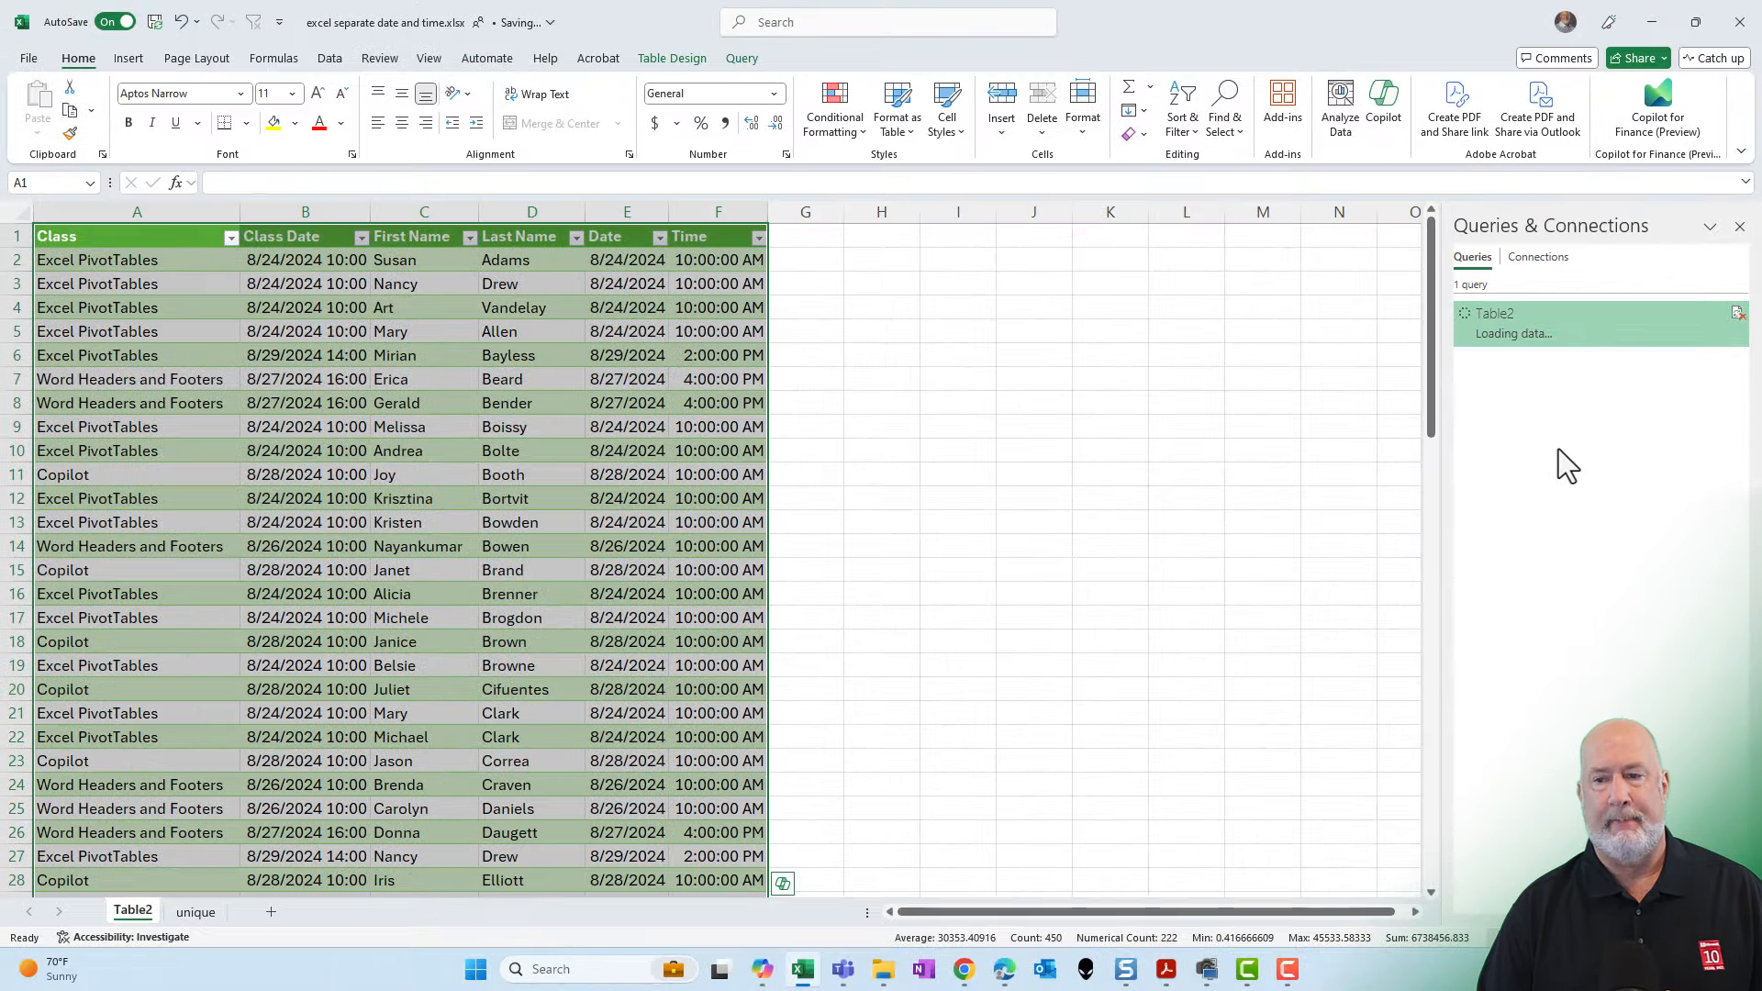
- Check the refreshed query's row count and examine the end of the Table2 sheet for the appended rows
mouse_move(1503, 343)
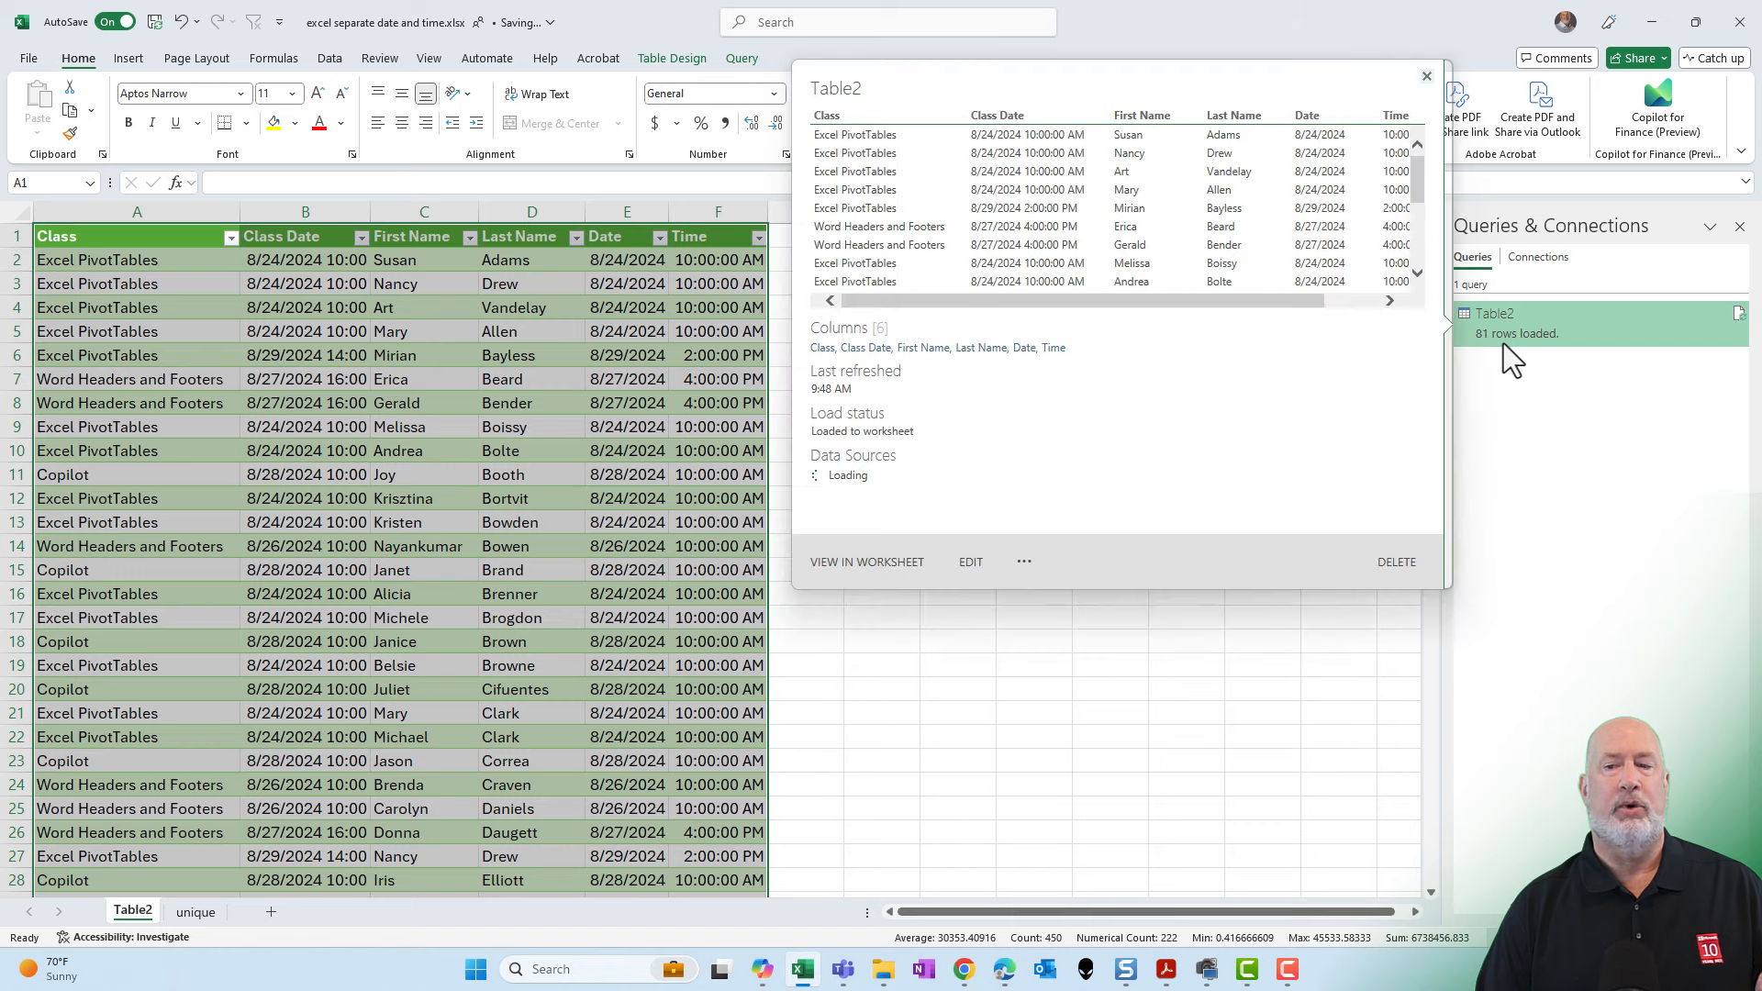
left_click(414, 456)
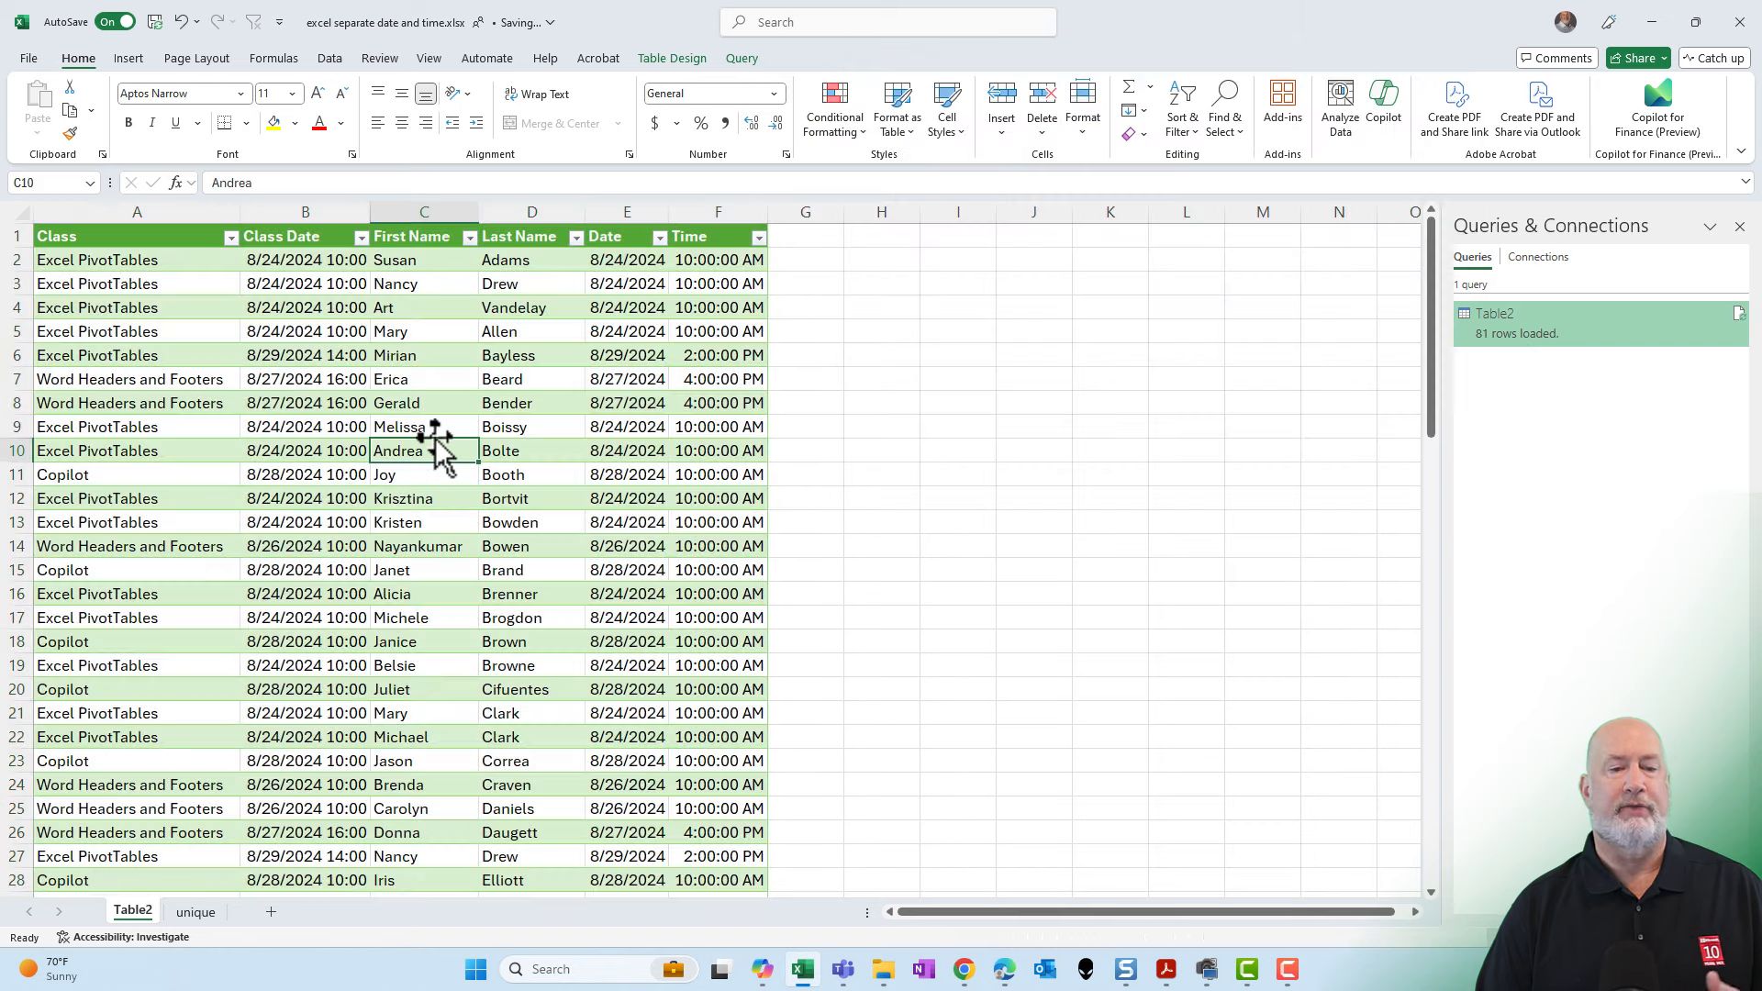
scroll(422, 450, "down", 17)
scroll(433, 437, "down", 6)
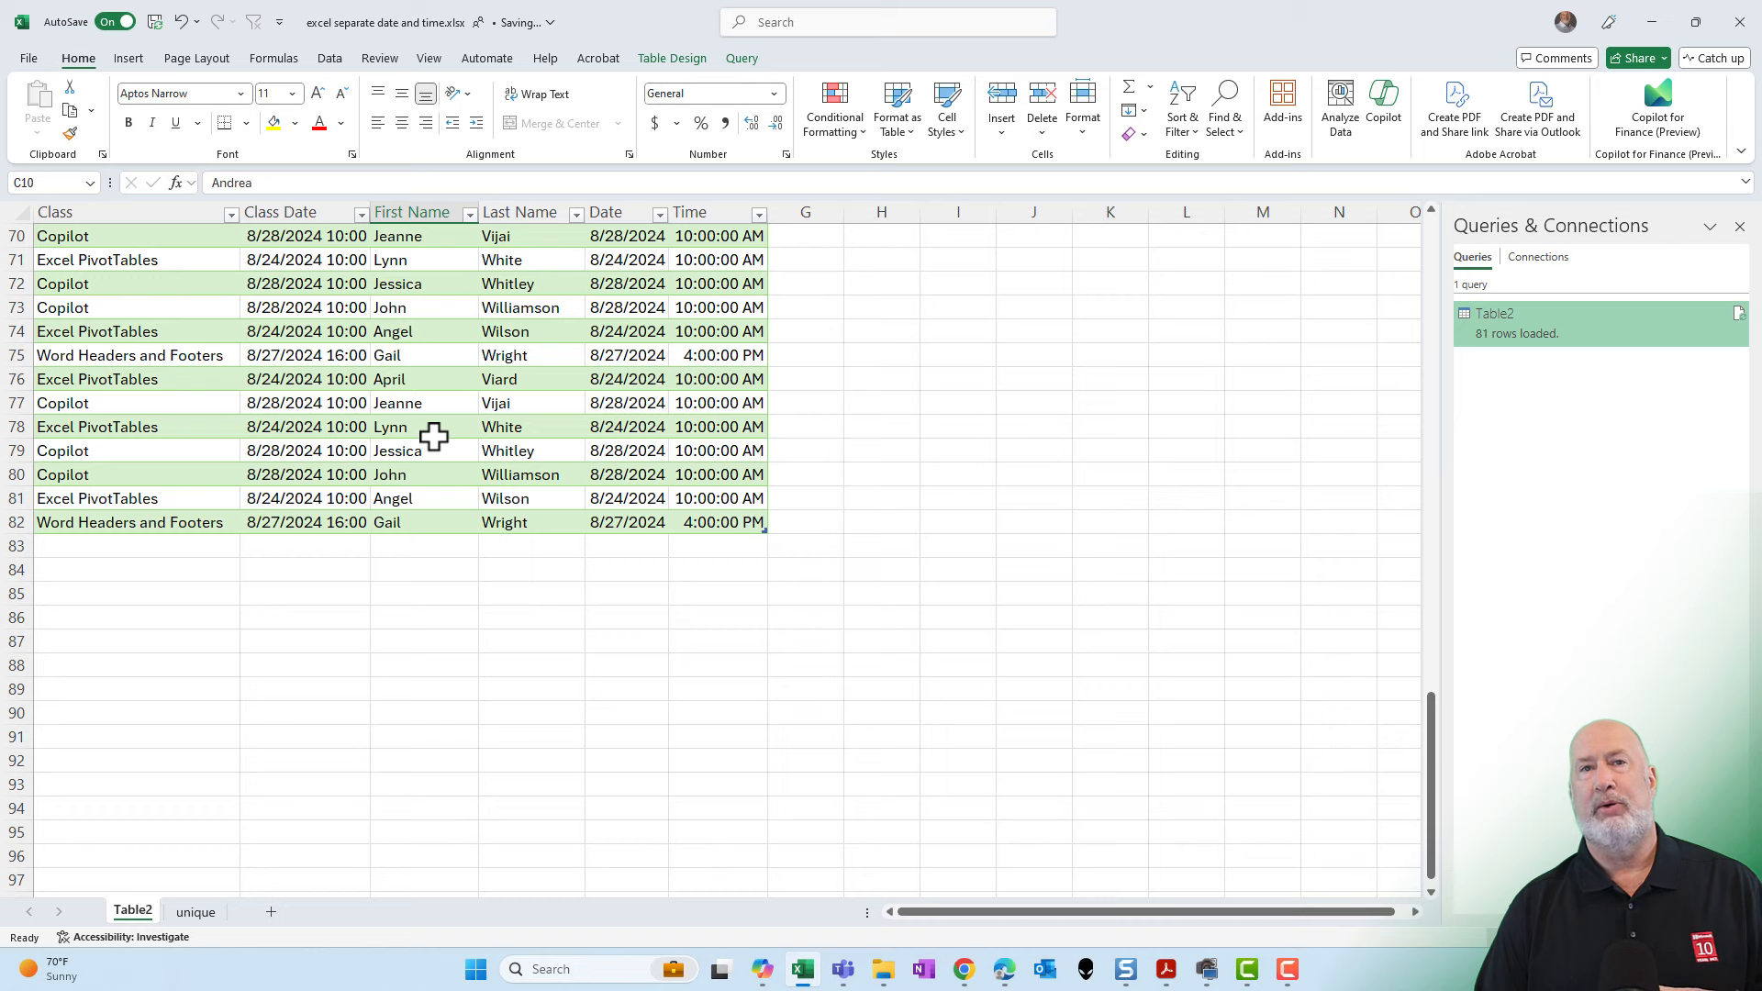
scroll(483, 377, "up", 20)
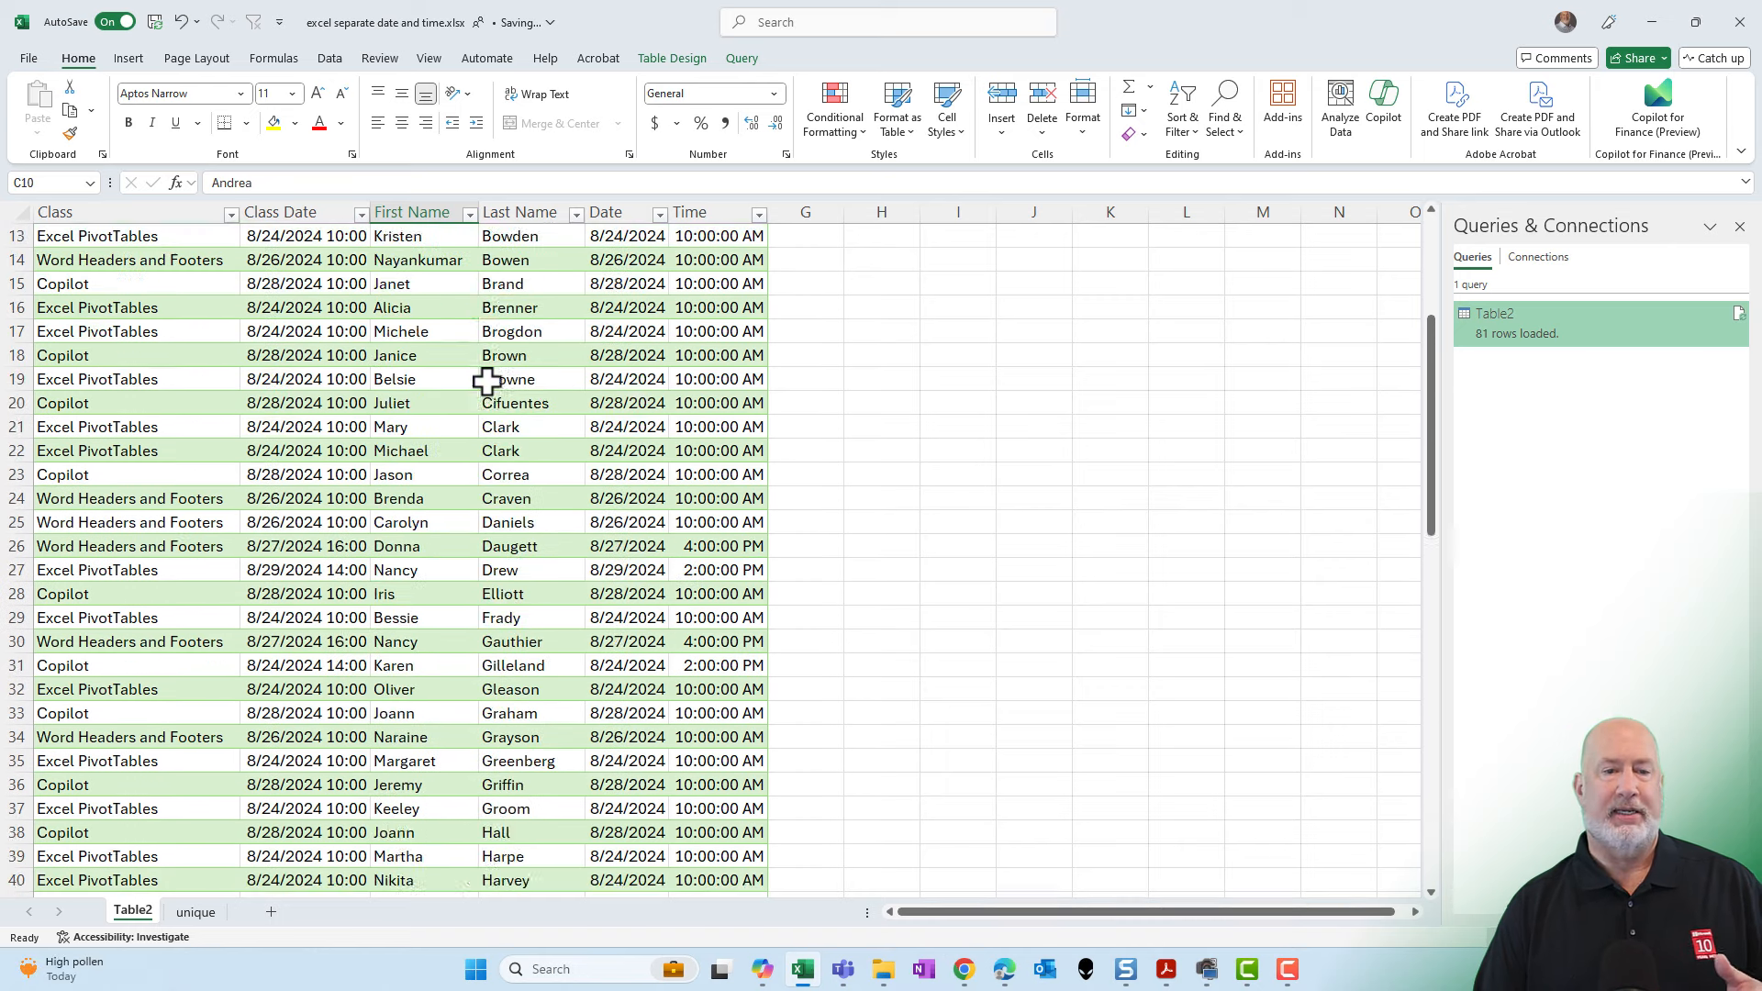